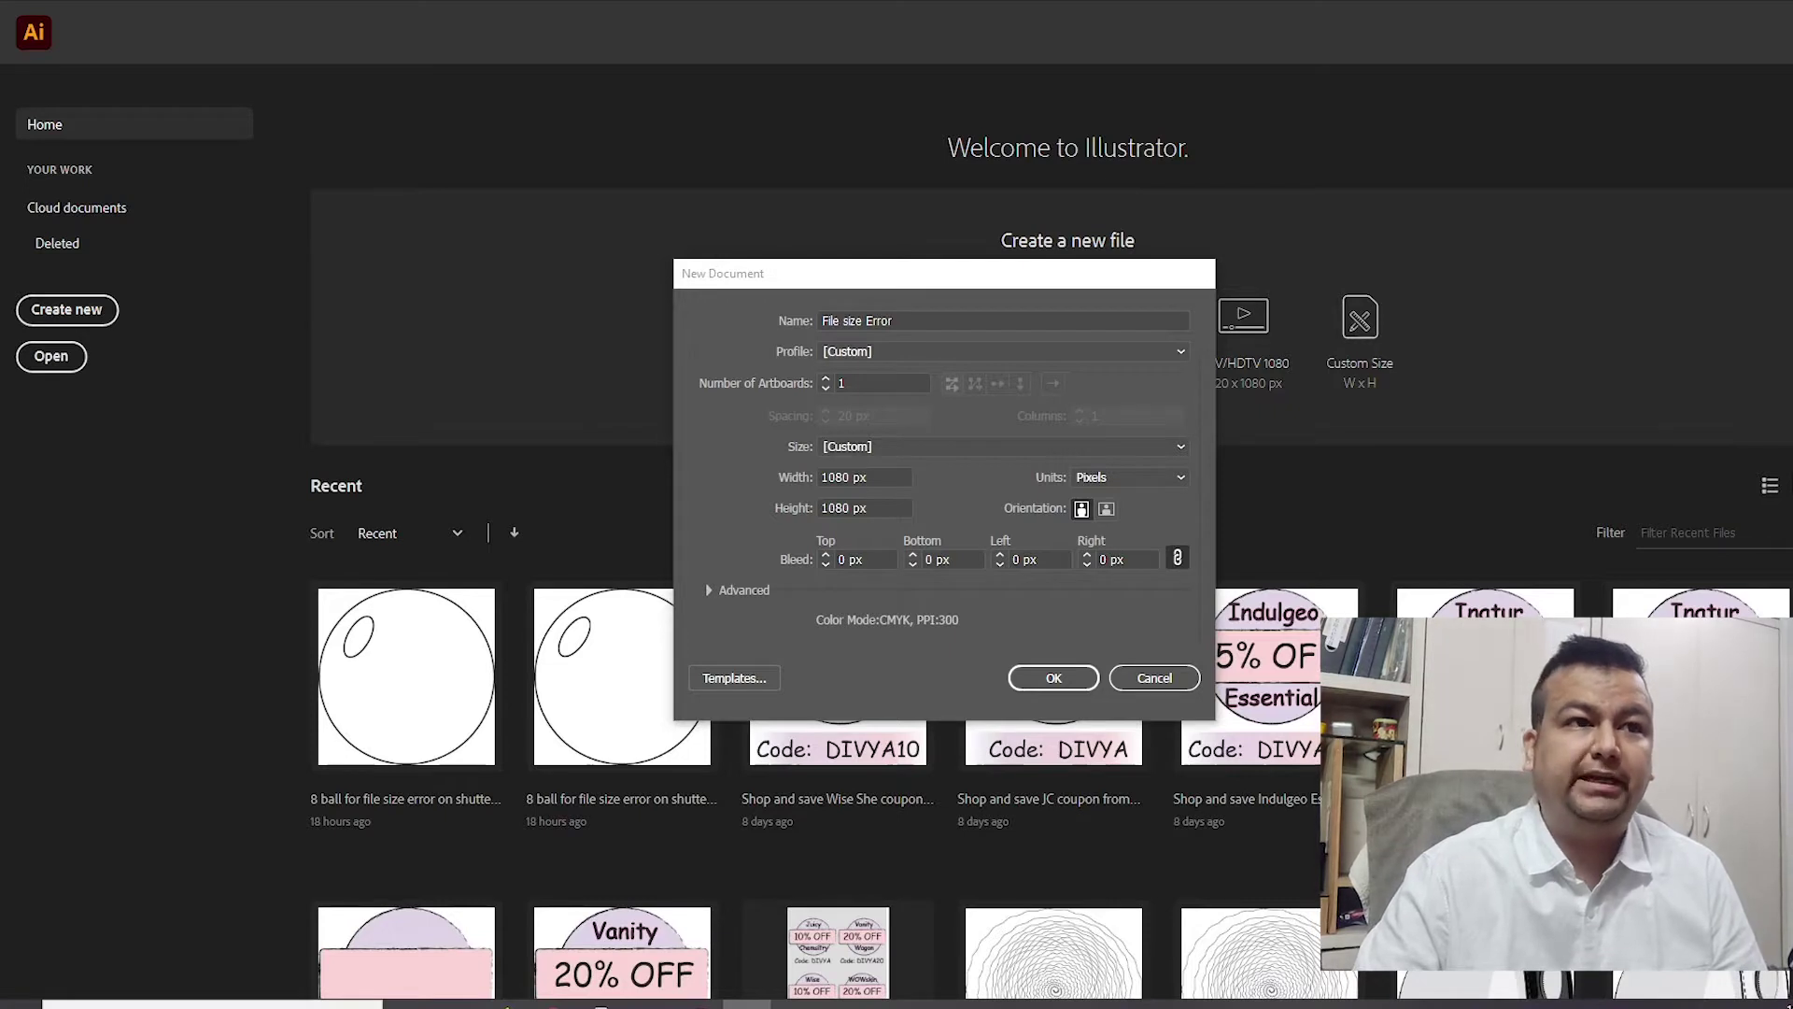
# Step: Append ' on shutterstock' so the new document is named 'File size Error on shutterstock'
pyautogui.write('on shutterstock')
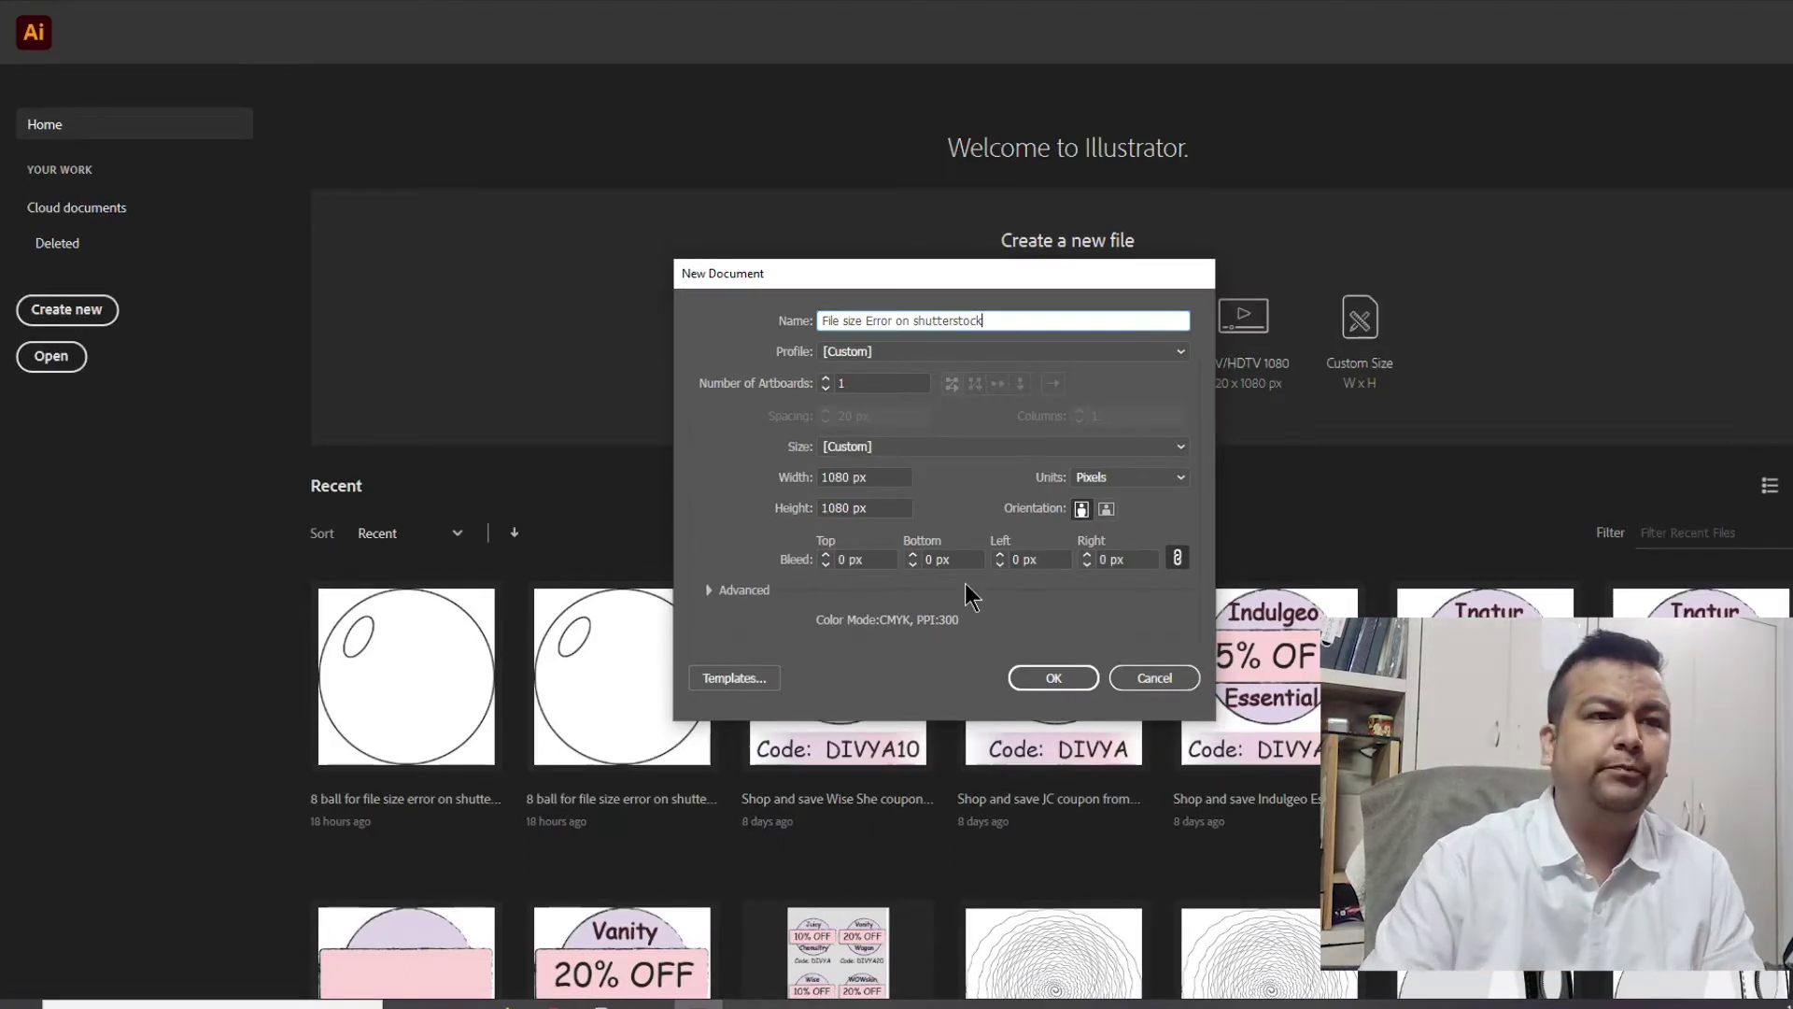
# Step: Create the 1080 × 1080 px document and draw a circle about 995 px across near its centre
pyautogui.click(1051, 675)
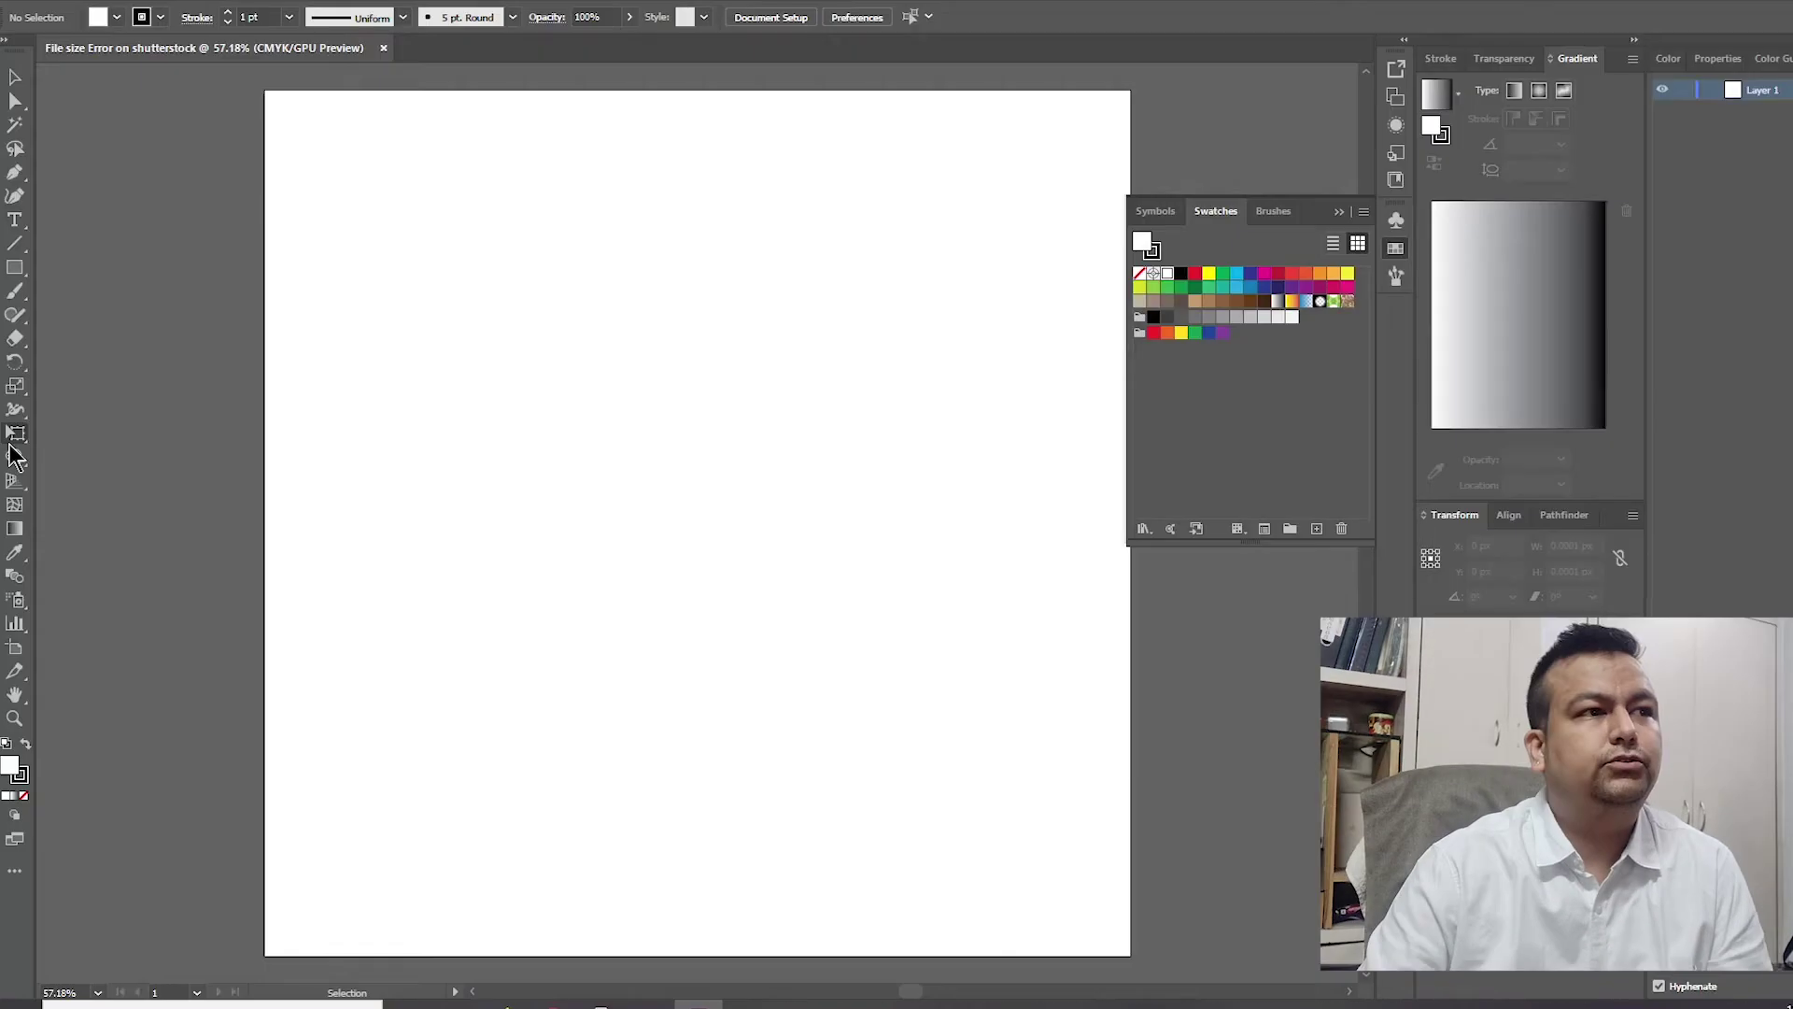
pyautogui.click(17, 273)
pyautogui.moveTo(17, 273); pyautogui.dragTo(104, 311)
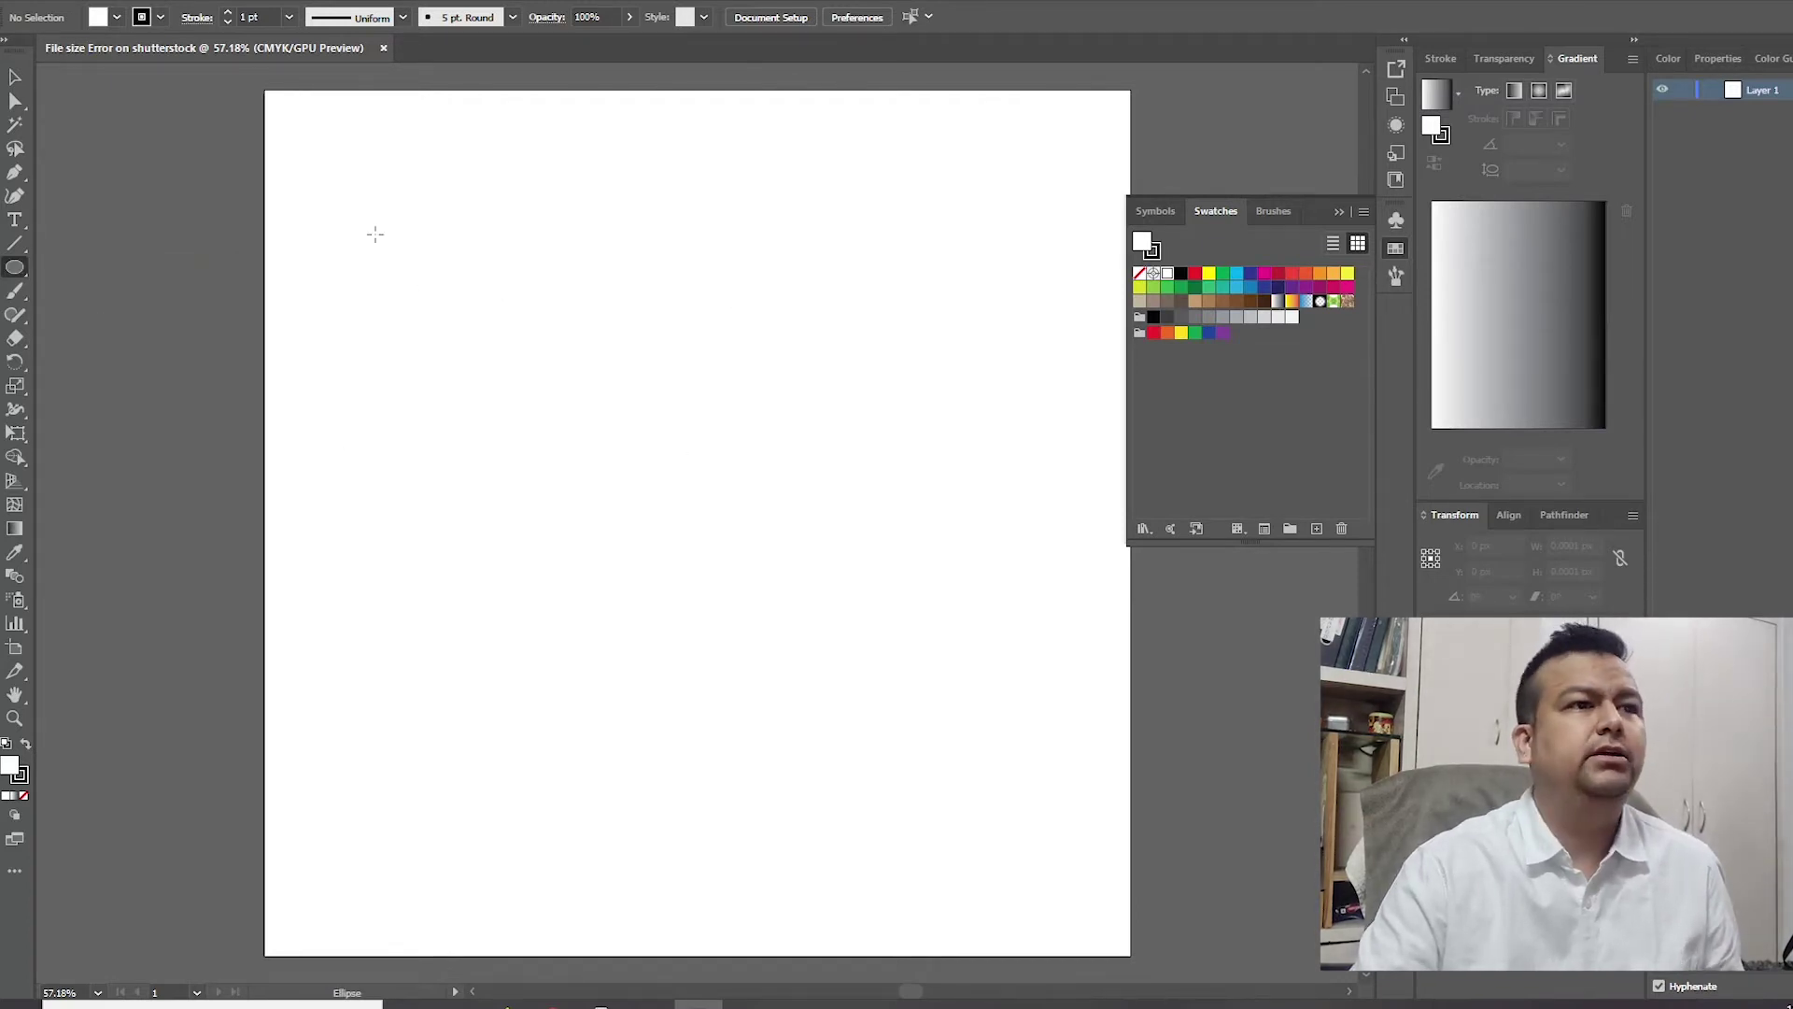
pyautogui.moveTo(375, 234); pyautogui.dragTo(1073, 889)
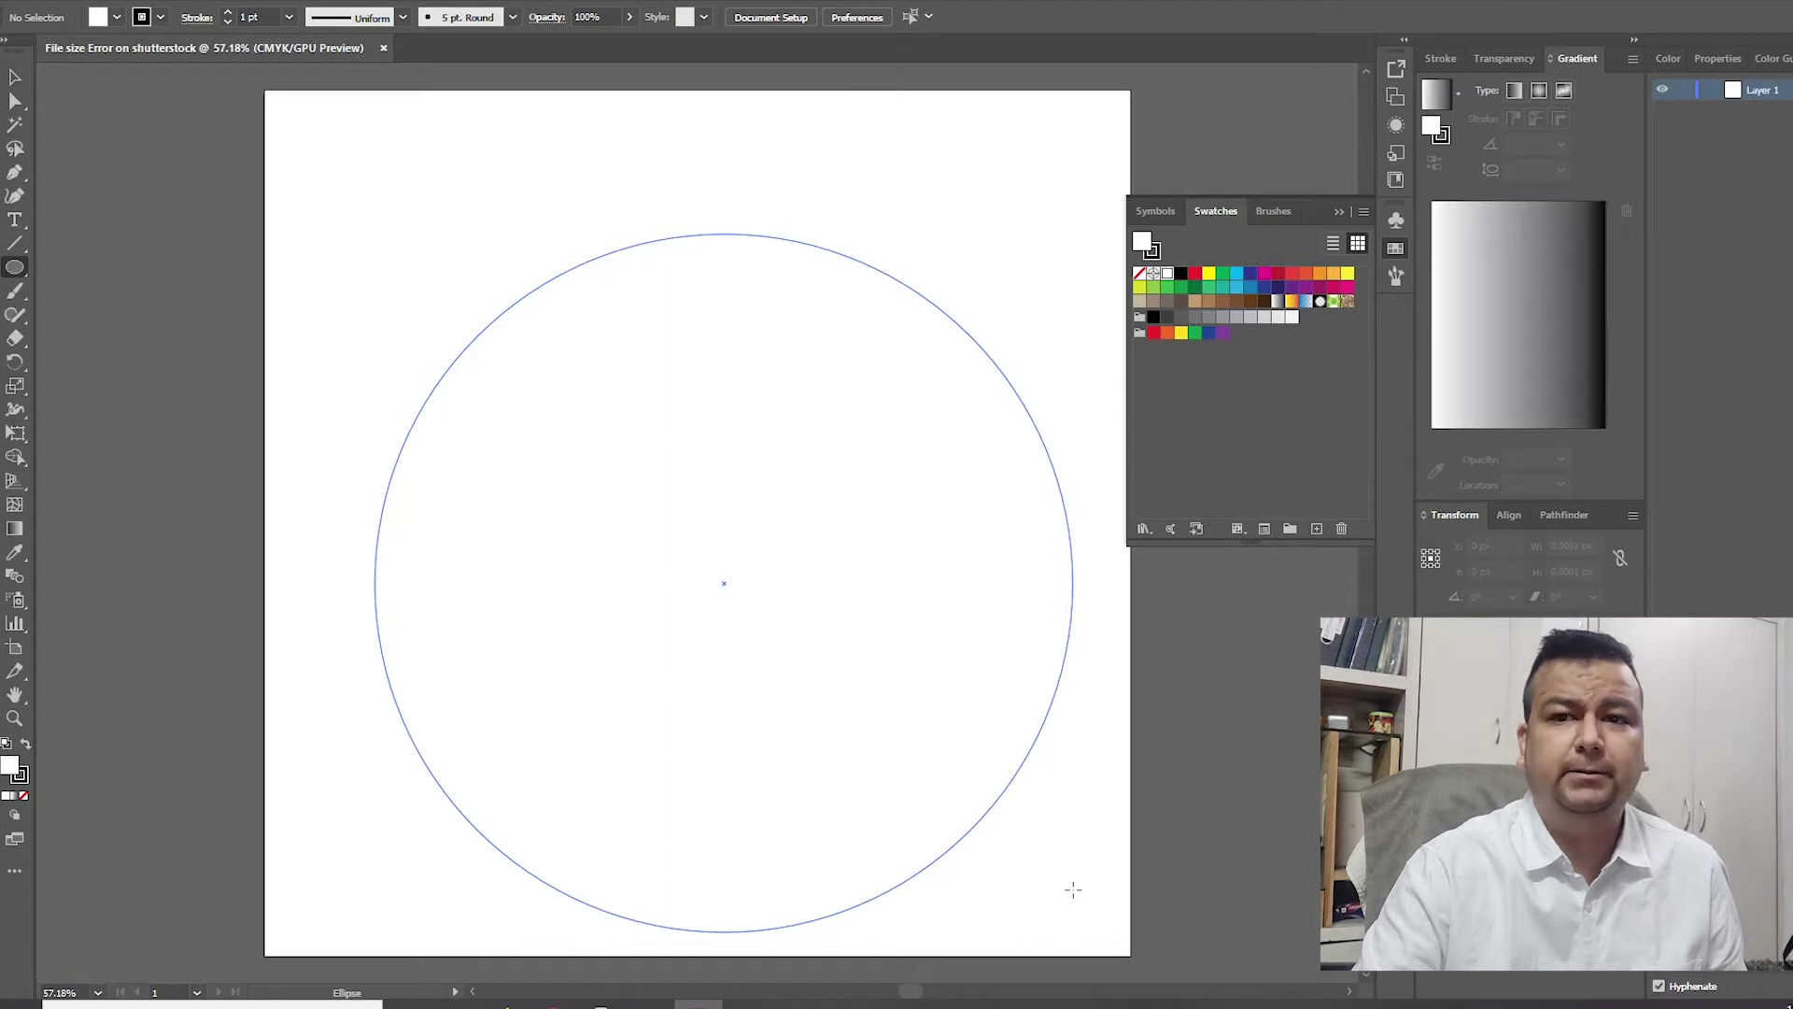
pyautogui.moveTo(1074, 890); pyautogui.dragTo(1073, 883)
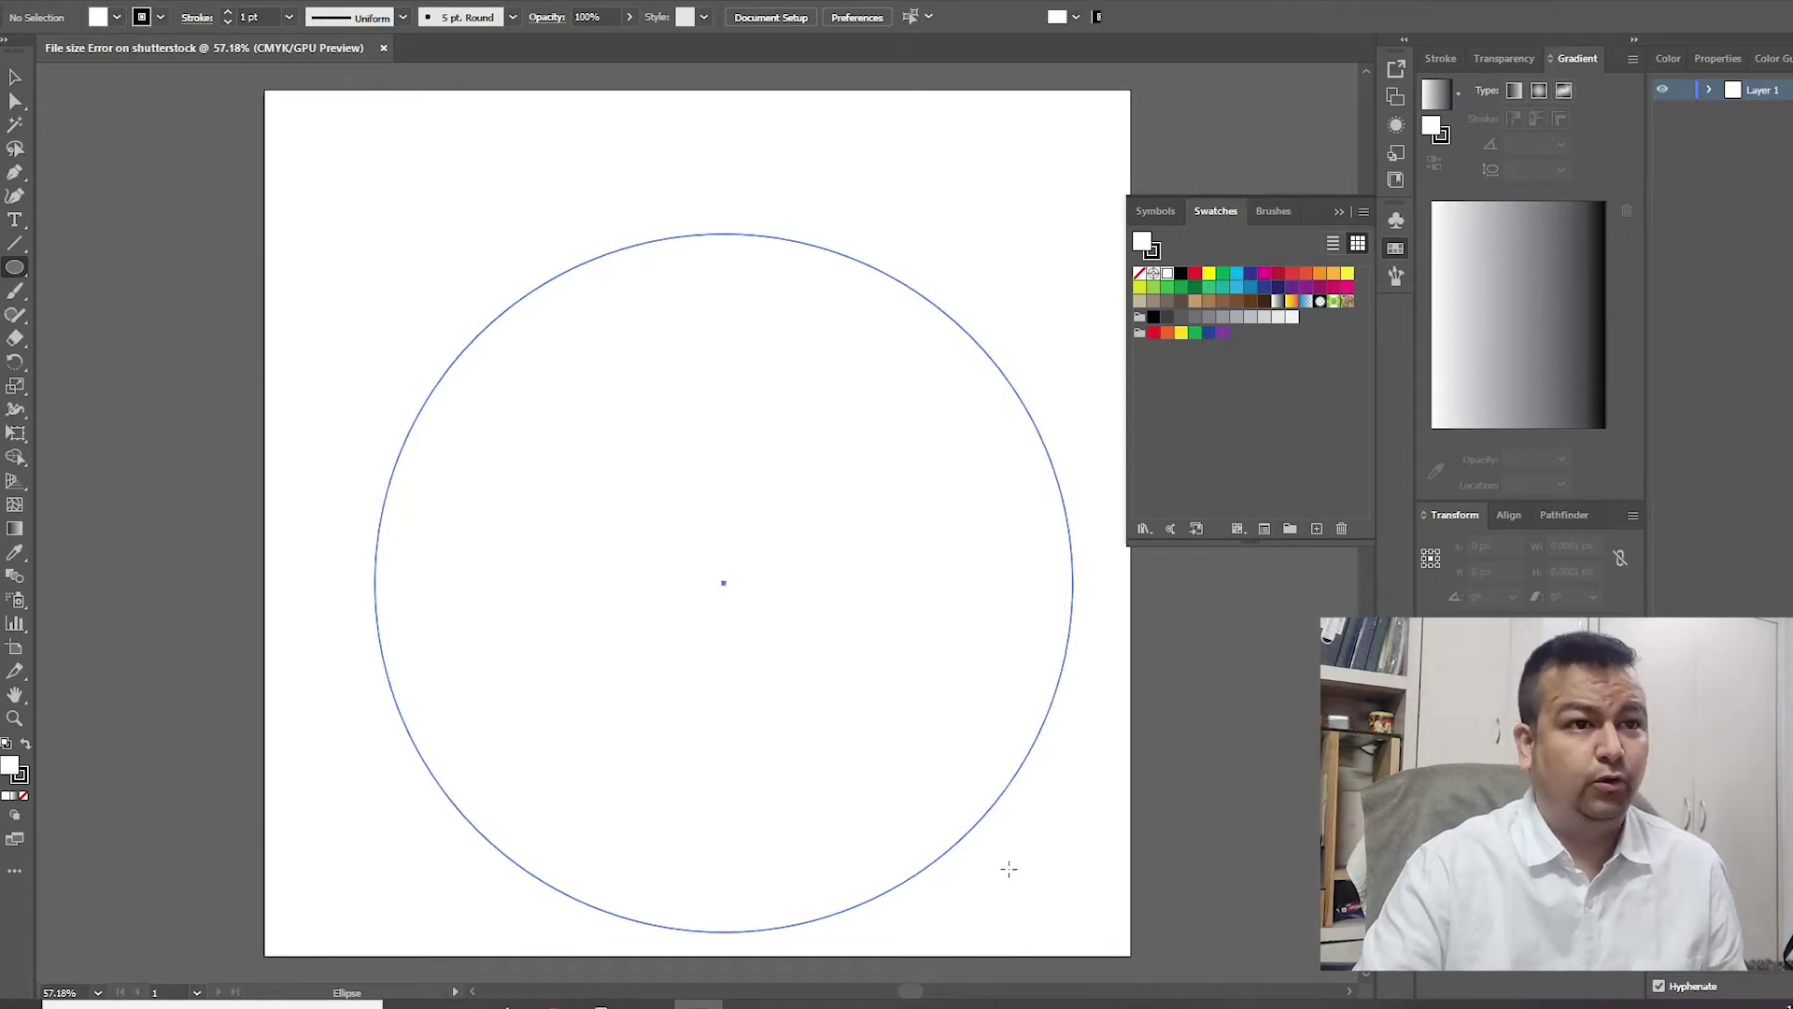
pyautogui.moveTo(375, 233); pyautogui.dragTo(271, 136)
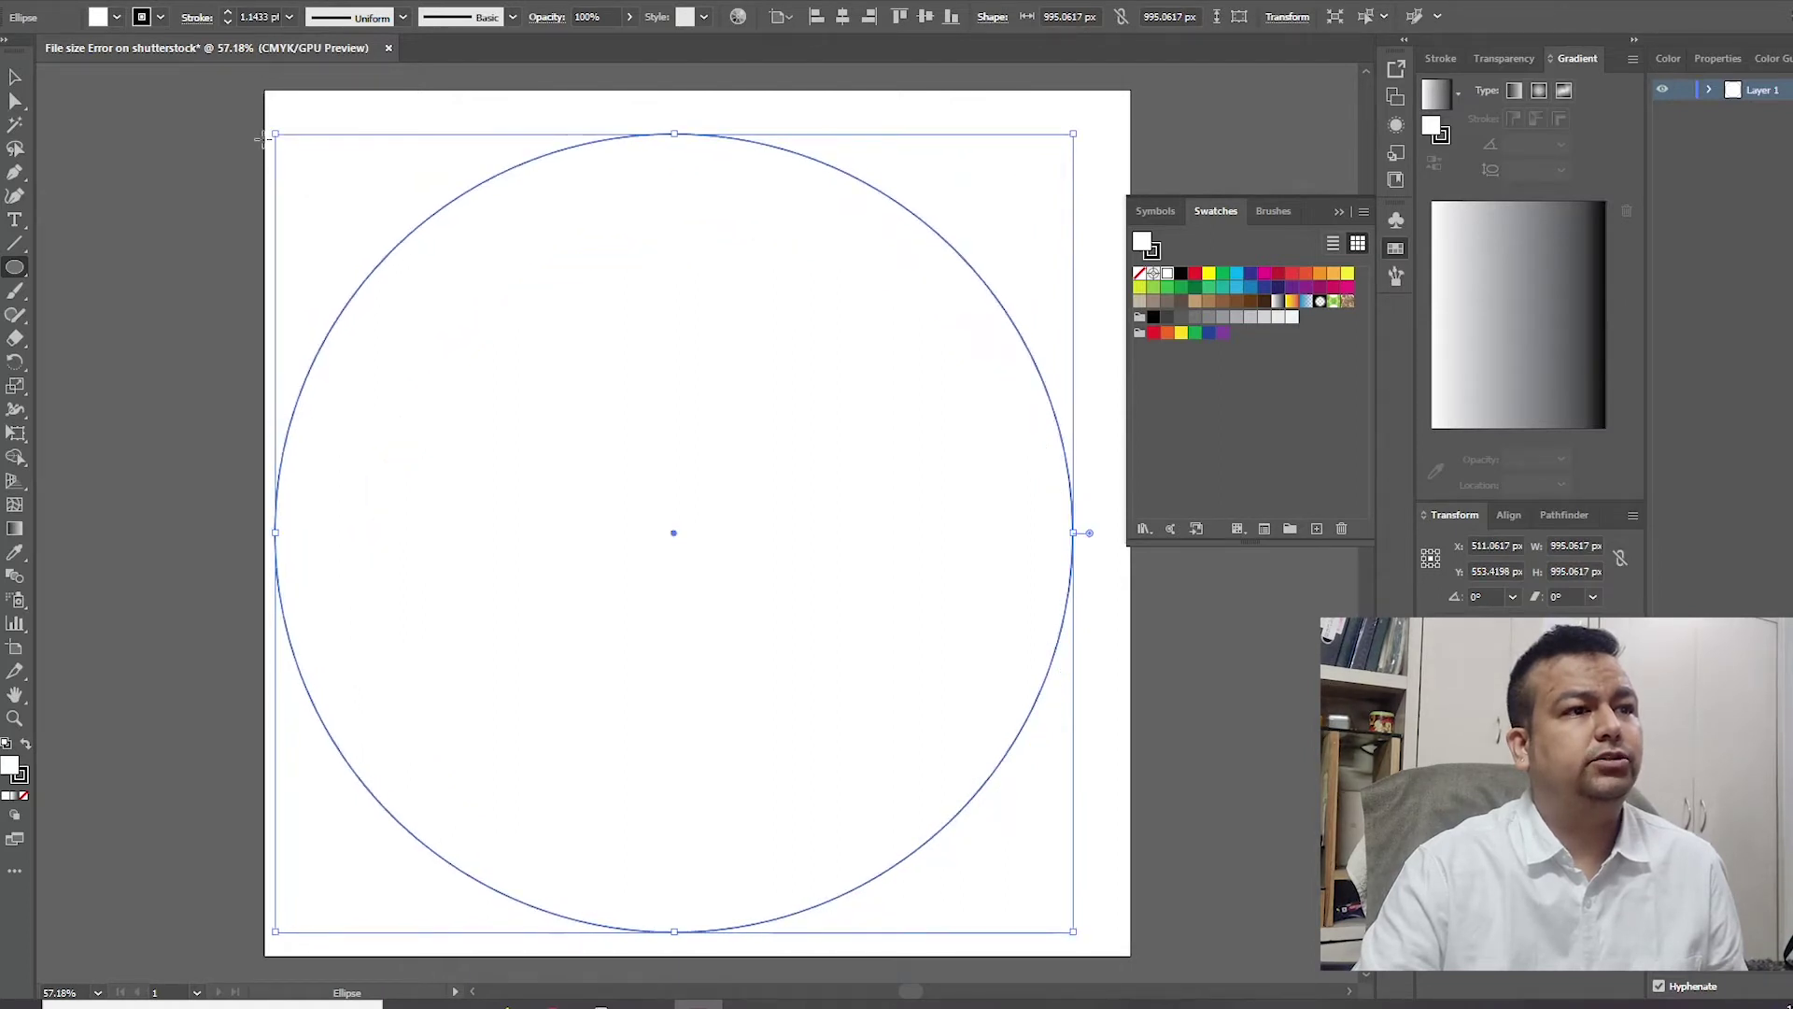
pyautogui.press('Up')
pyautogui.press('Up')
pyautogui.press('Up')
pyautogui.press('Up')
pyautogui.press('Up')
pyautogui.press('Up')
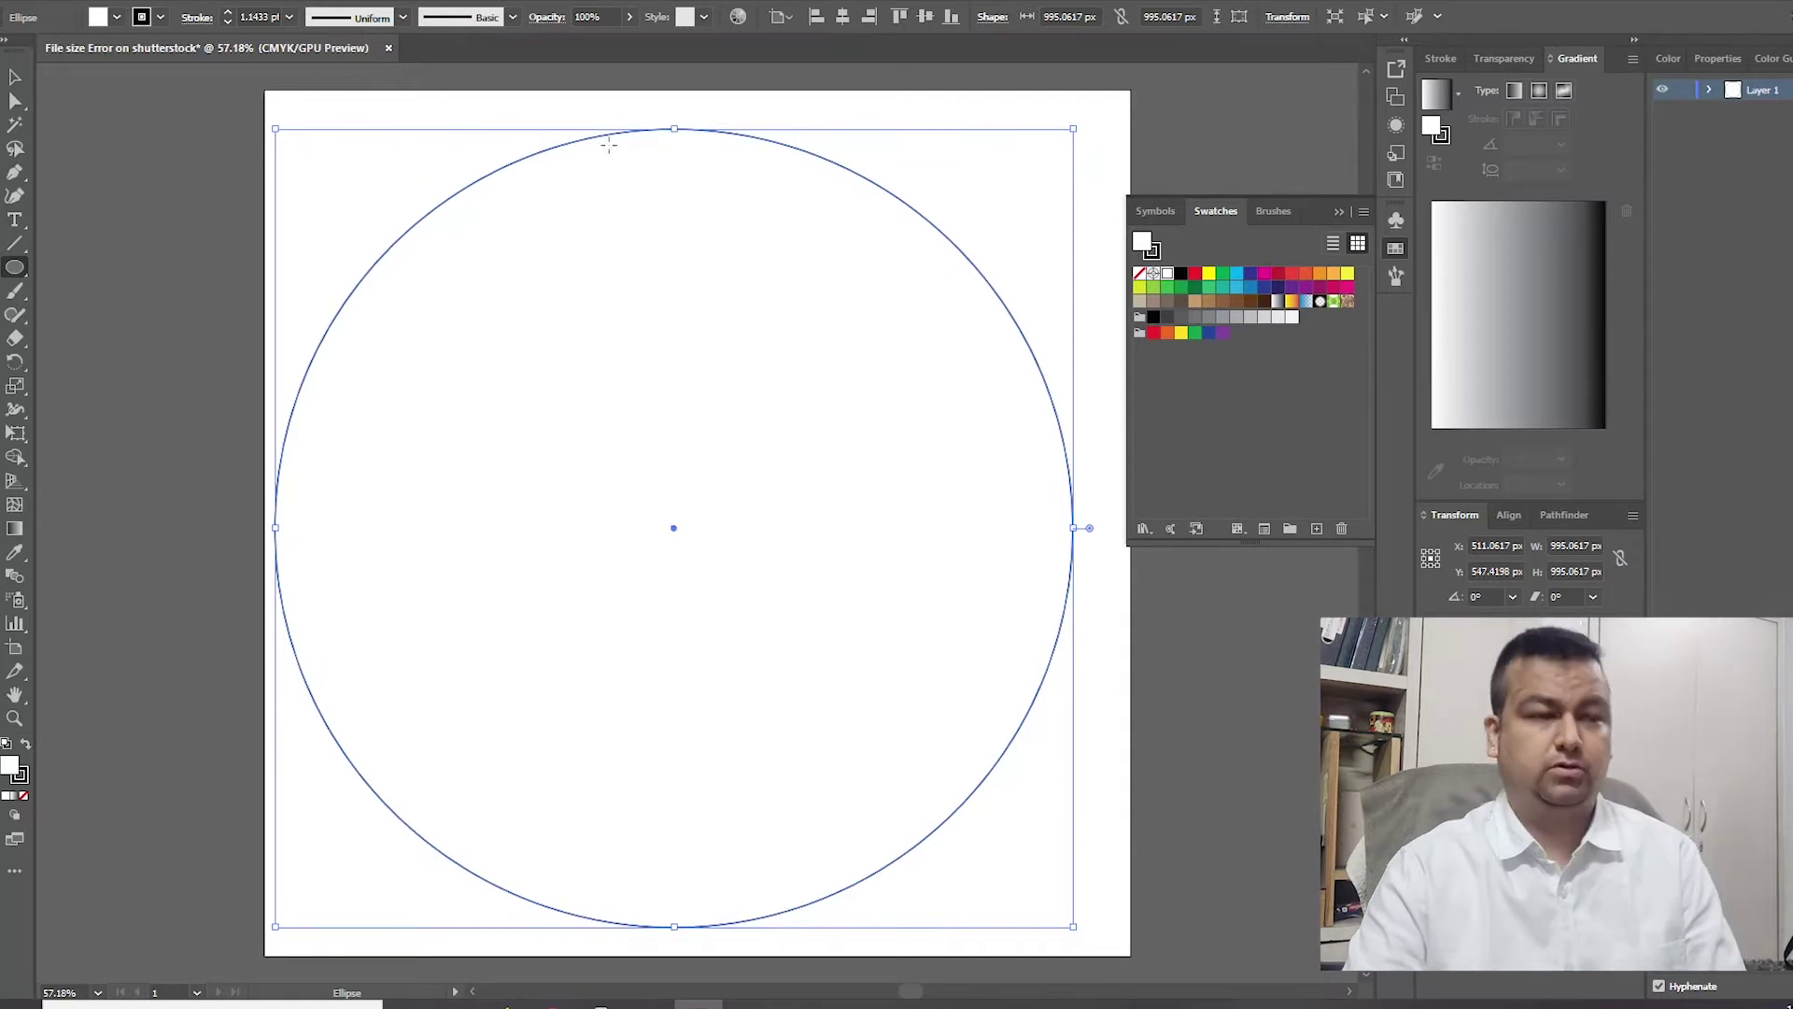
pyautogui.press('v')
pyautogui.moveTo(534, 159); pyautogui.dragTo(549, 147)
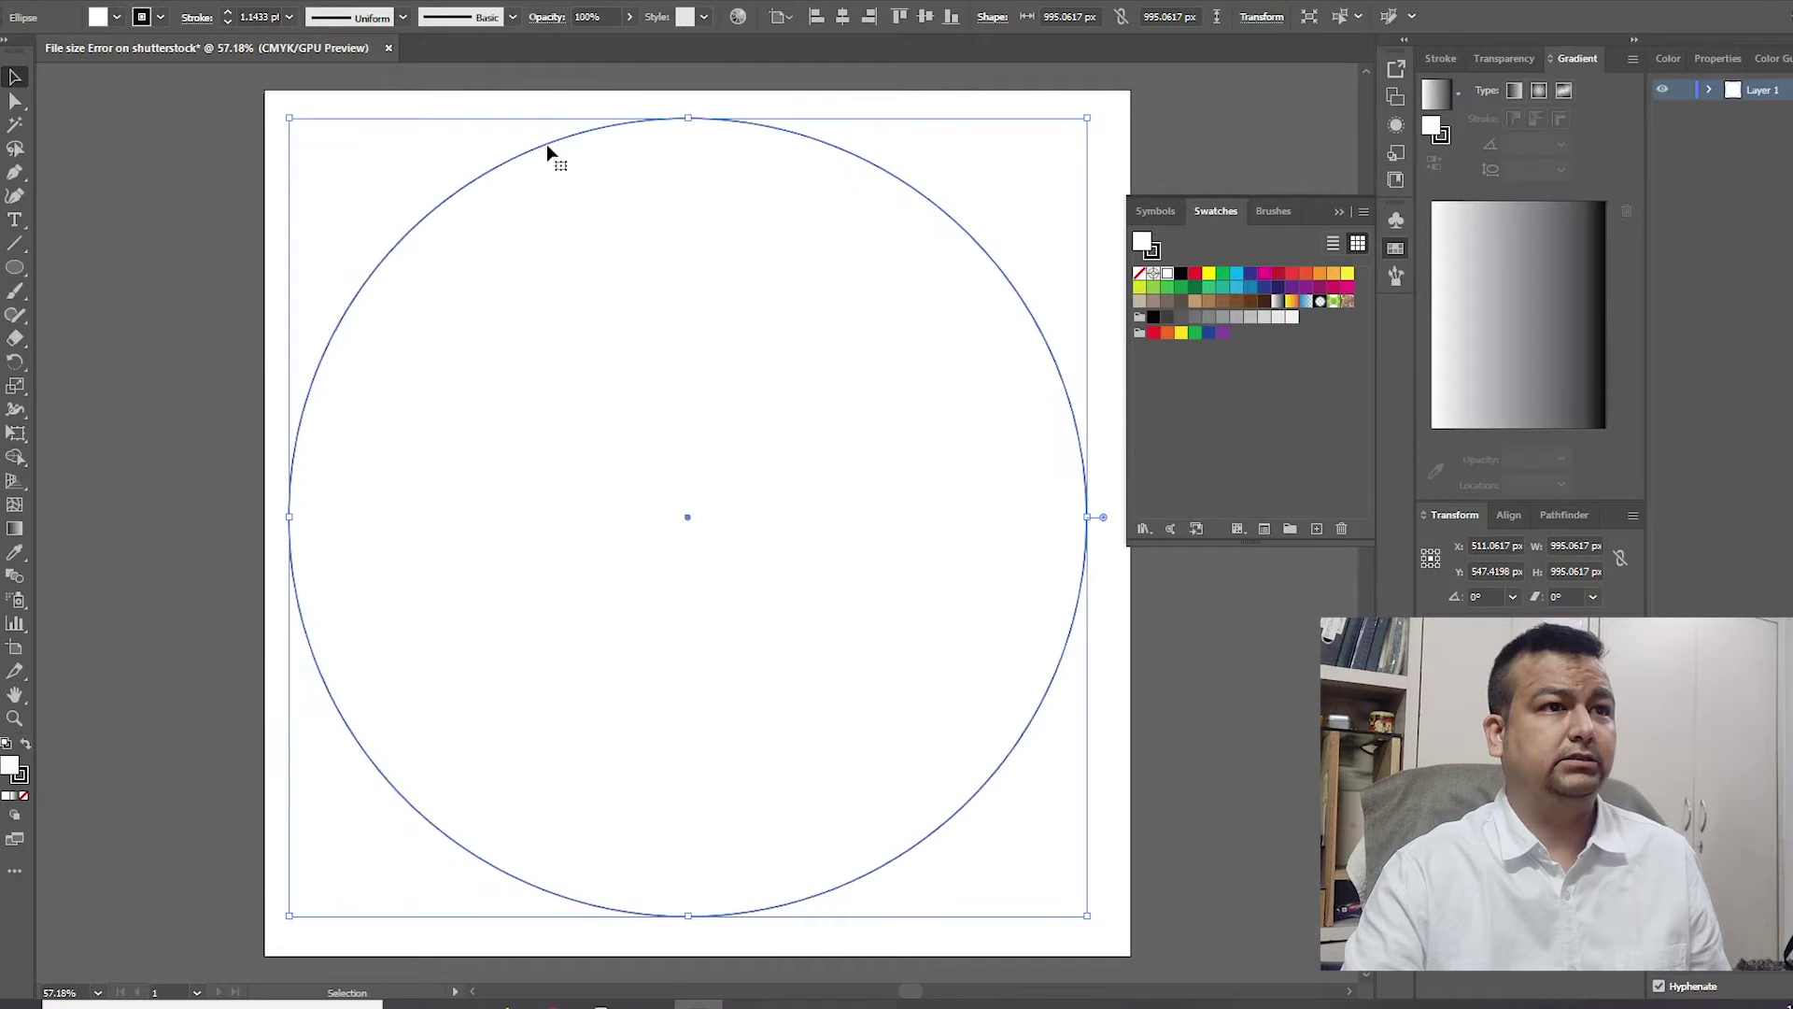
# Step: Align the 995 px circle horizontally and vertically to the artboard centre, X 540, Y 540 px
pyautogui.click(241, 269)
pyautogui.scroll(-1, 672, 276)
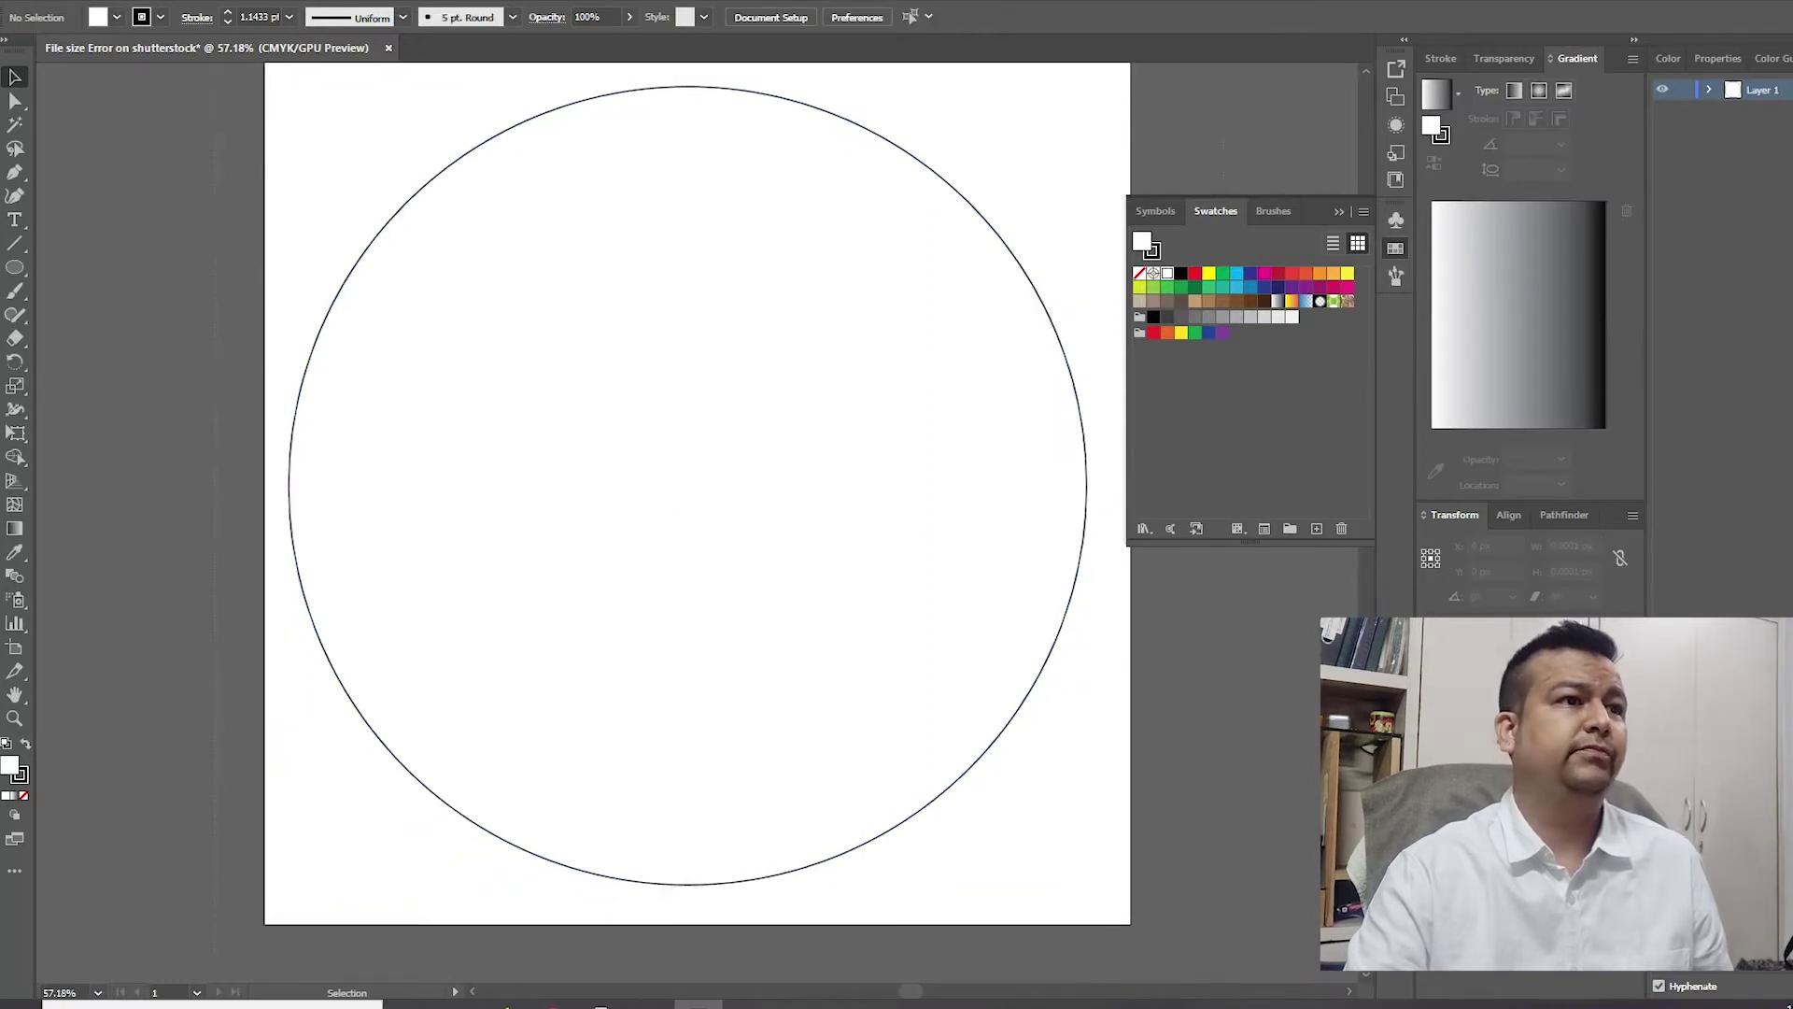
pyautogui.hotkey('ctrl', 'a')
pyautogui.scroll(-1, 1197, 740)
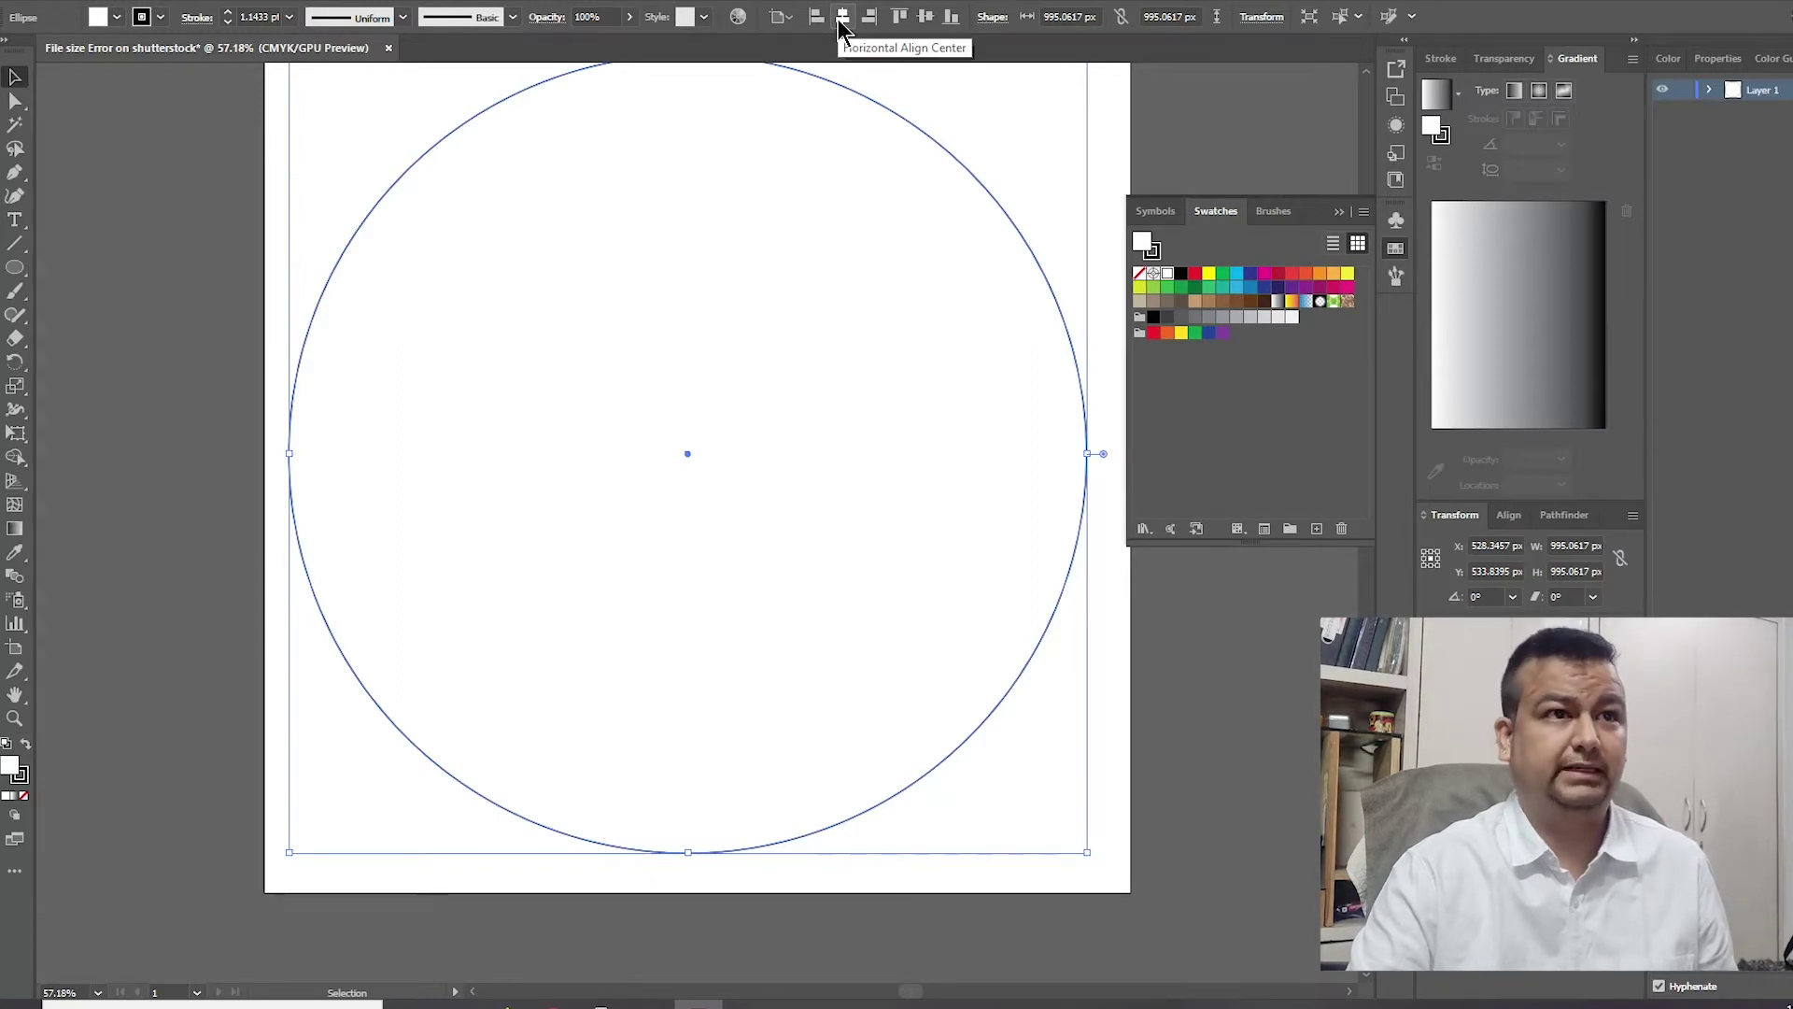
pyautogui.click(841, 19)
pyautogui.click(920, 19)
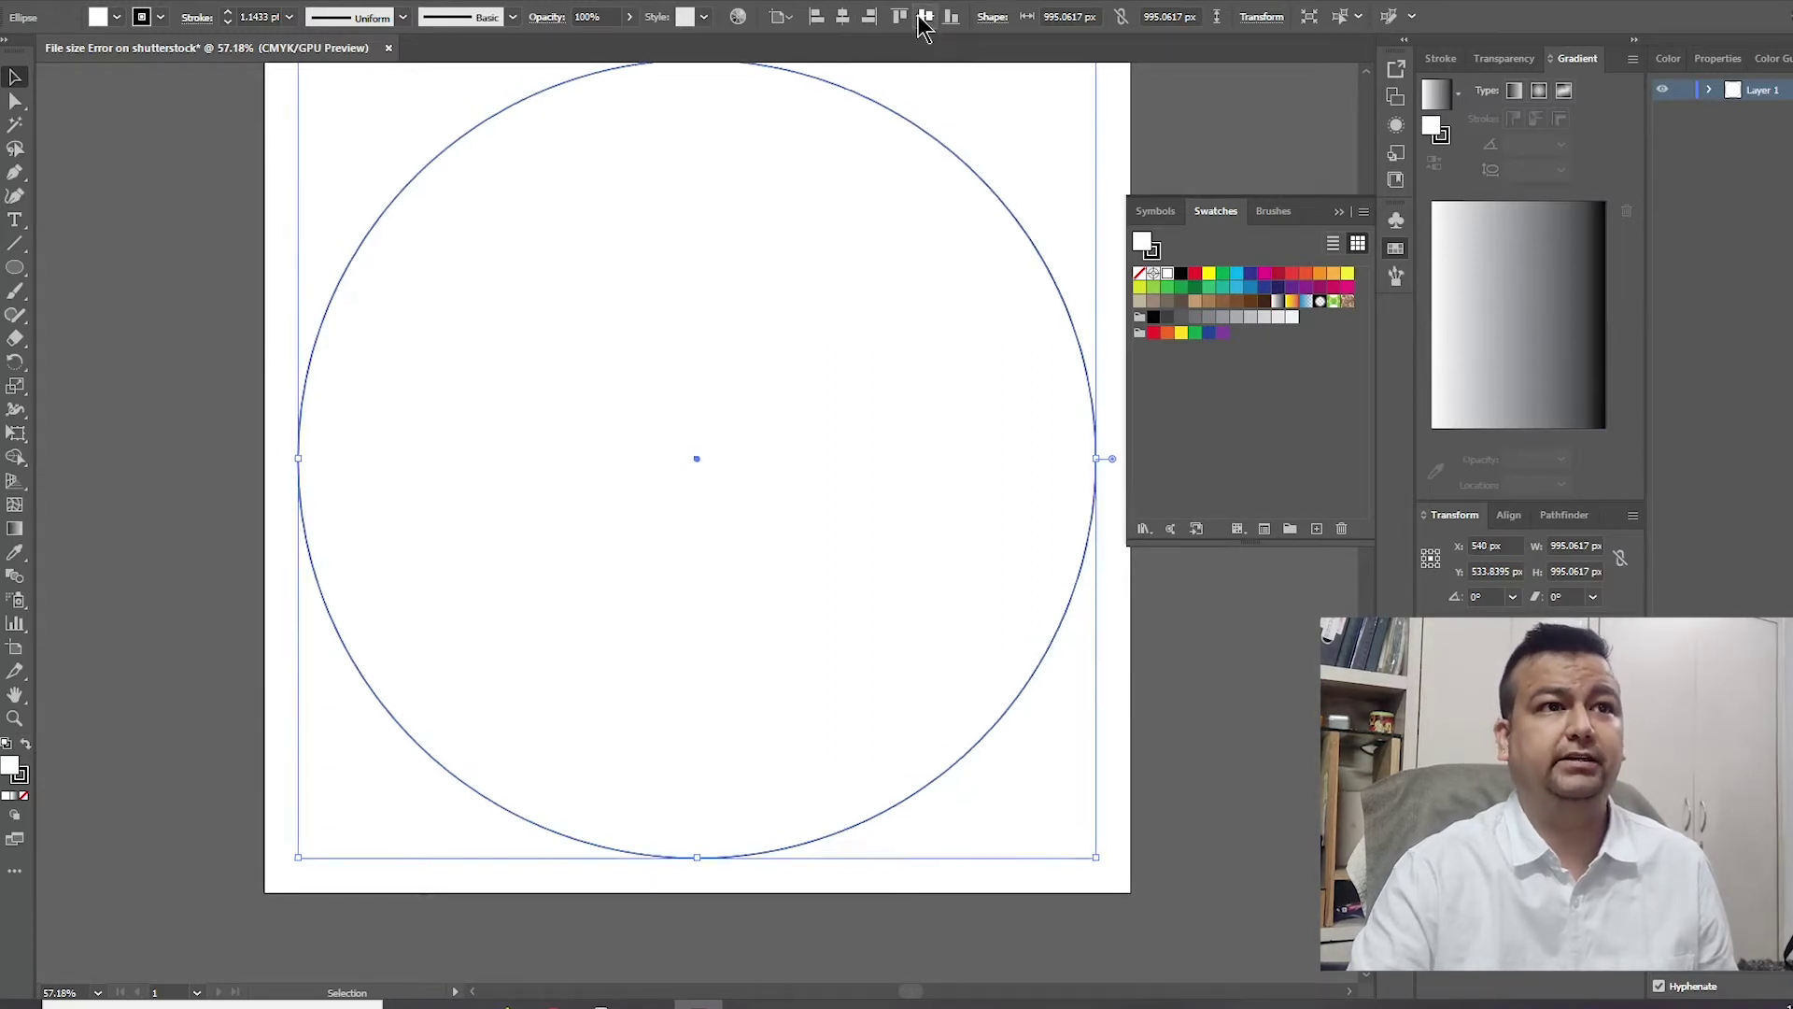
pyautogui.click(164, 443)
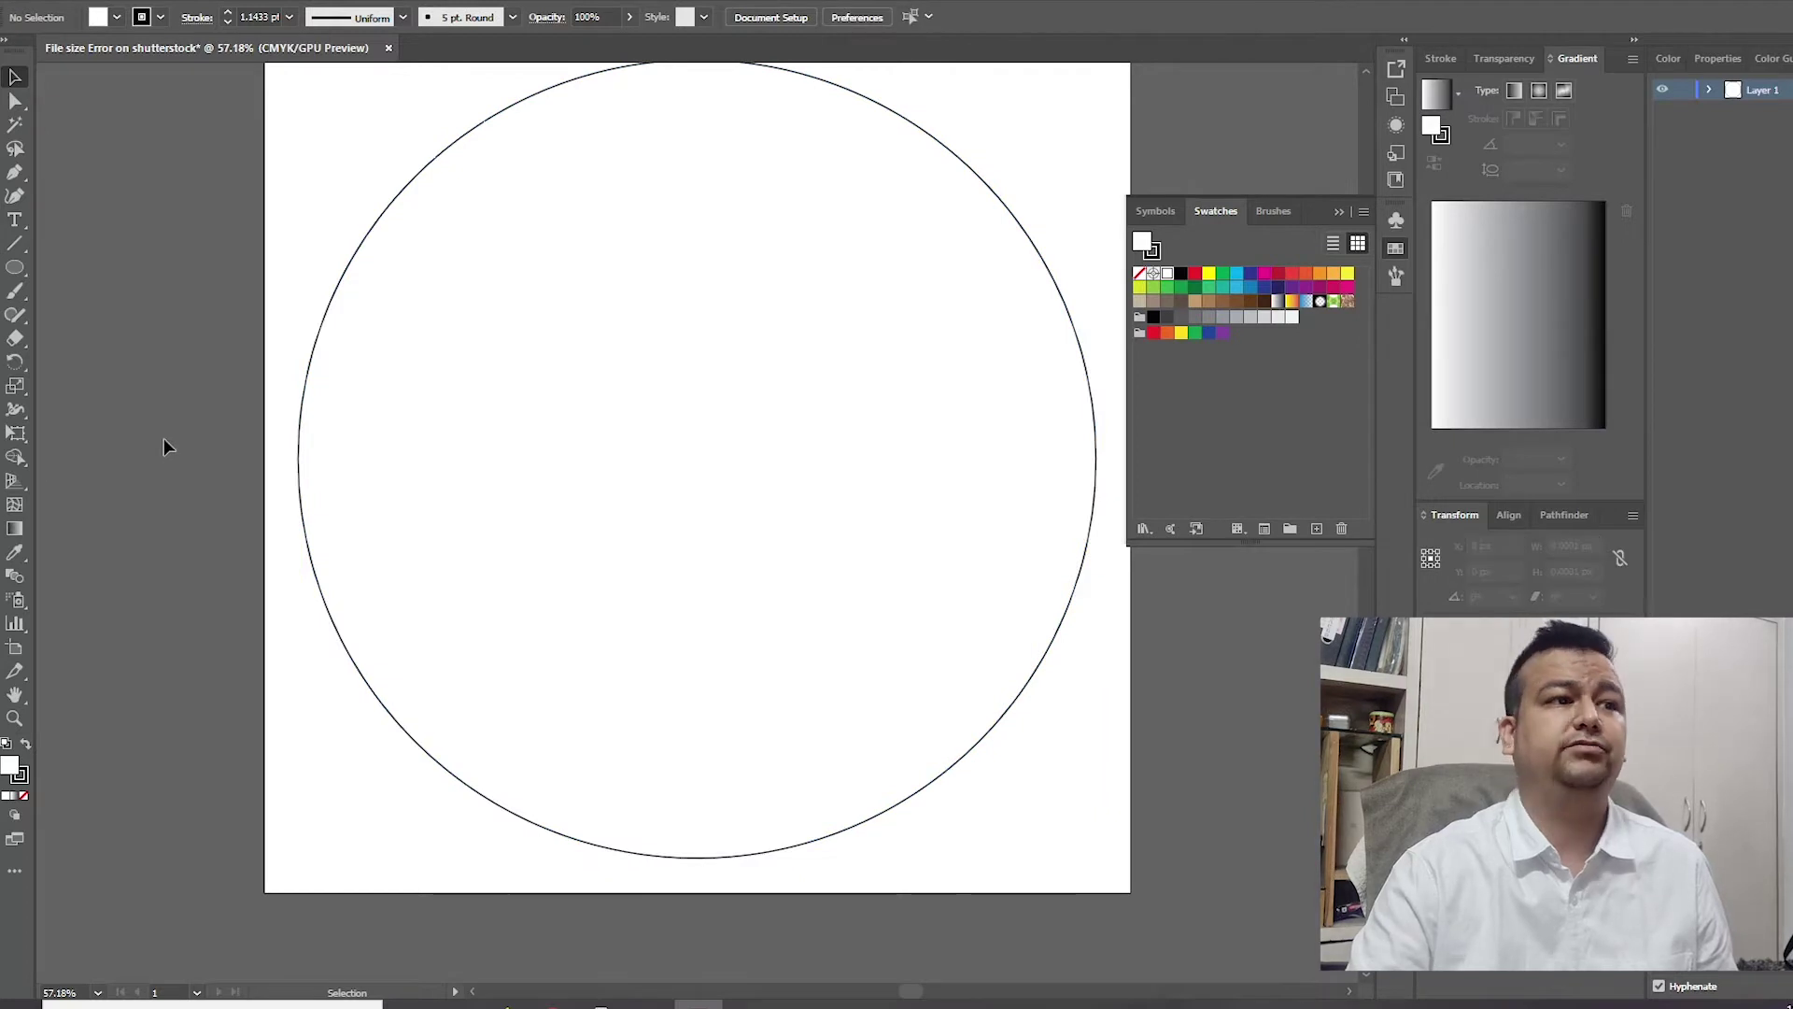
pyautogui.press('space')
pyautogui.moveTo(593, 461); pyautogui.dragTo(554, 528)
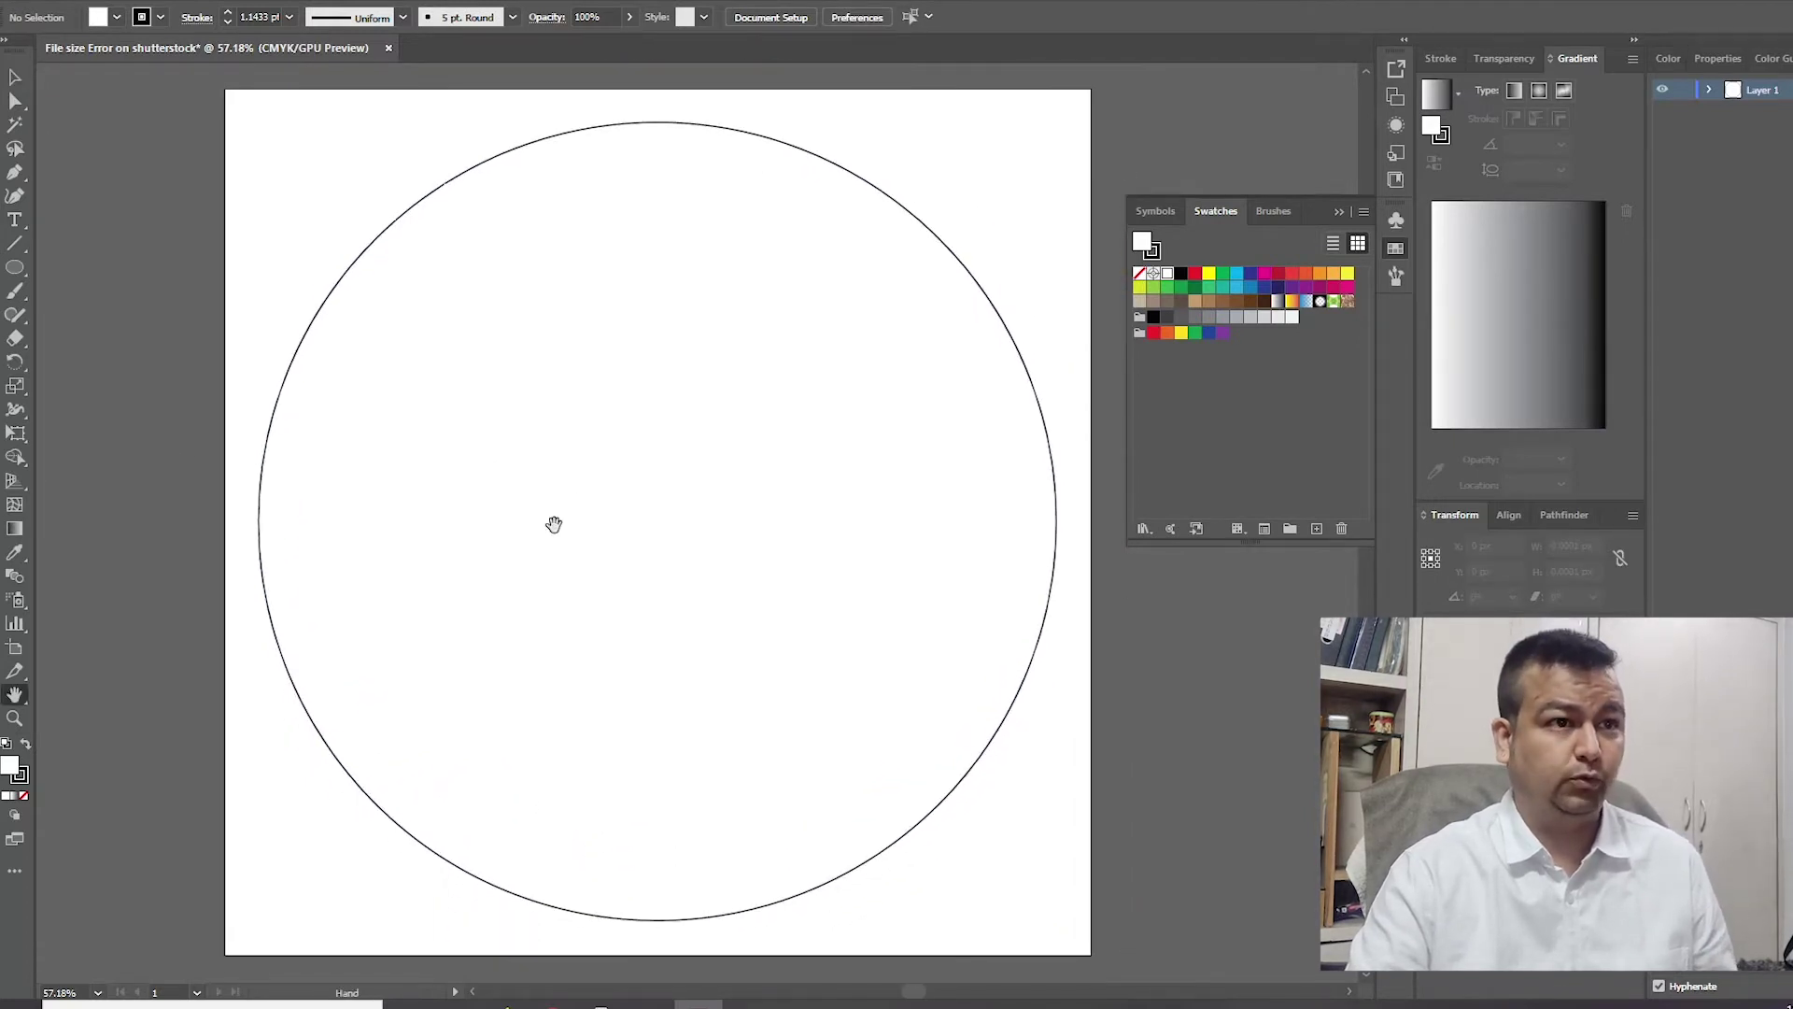
pyautogui.click(907, 511)
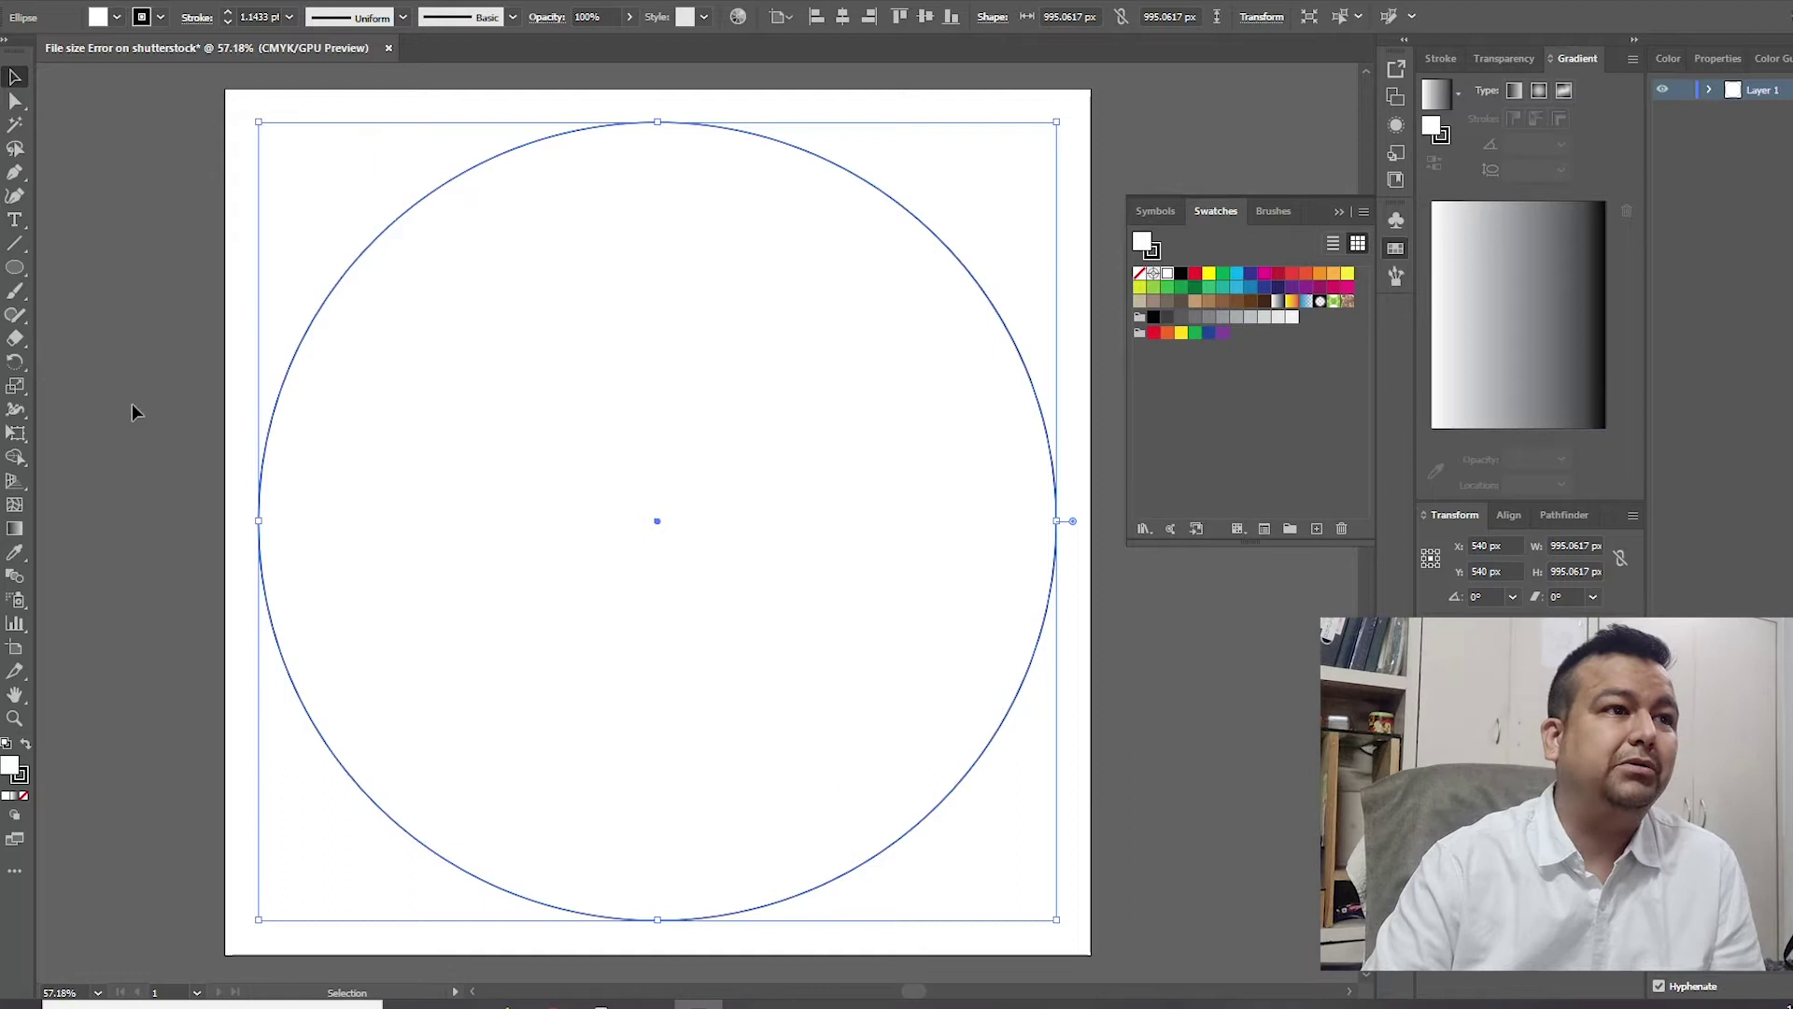
pyautogui.click(160, 199)
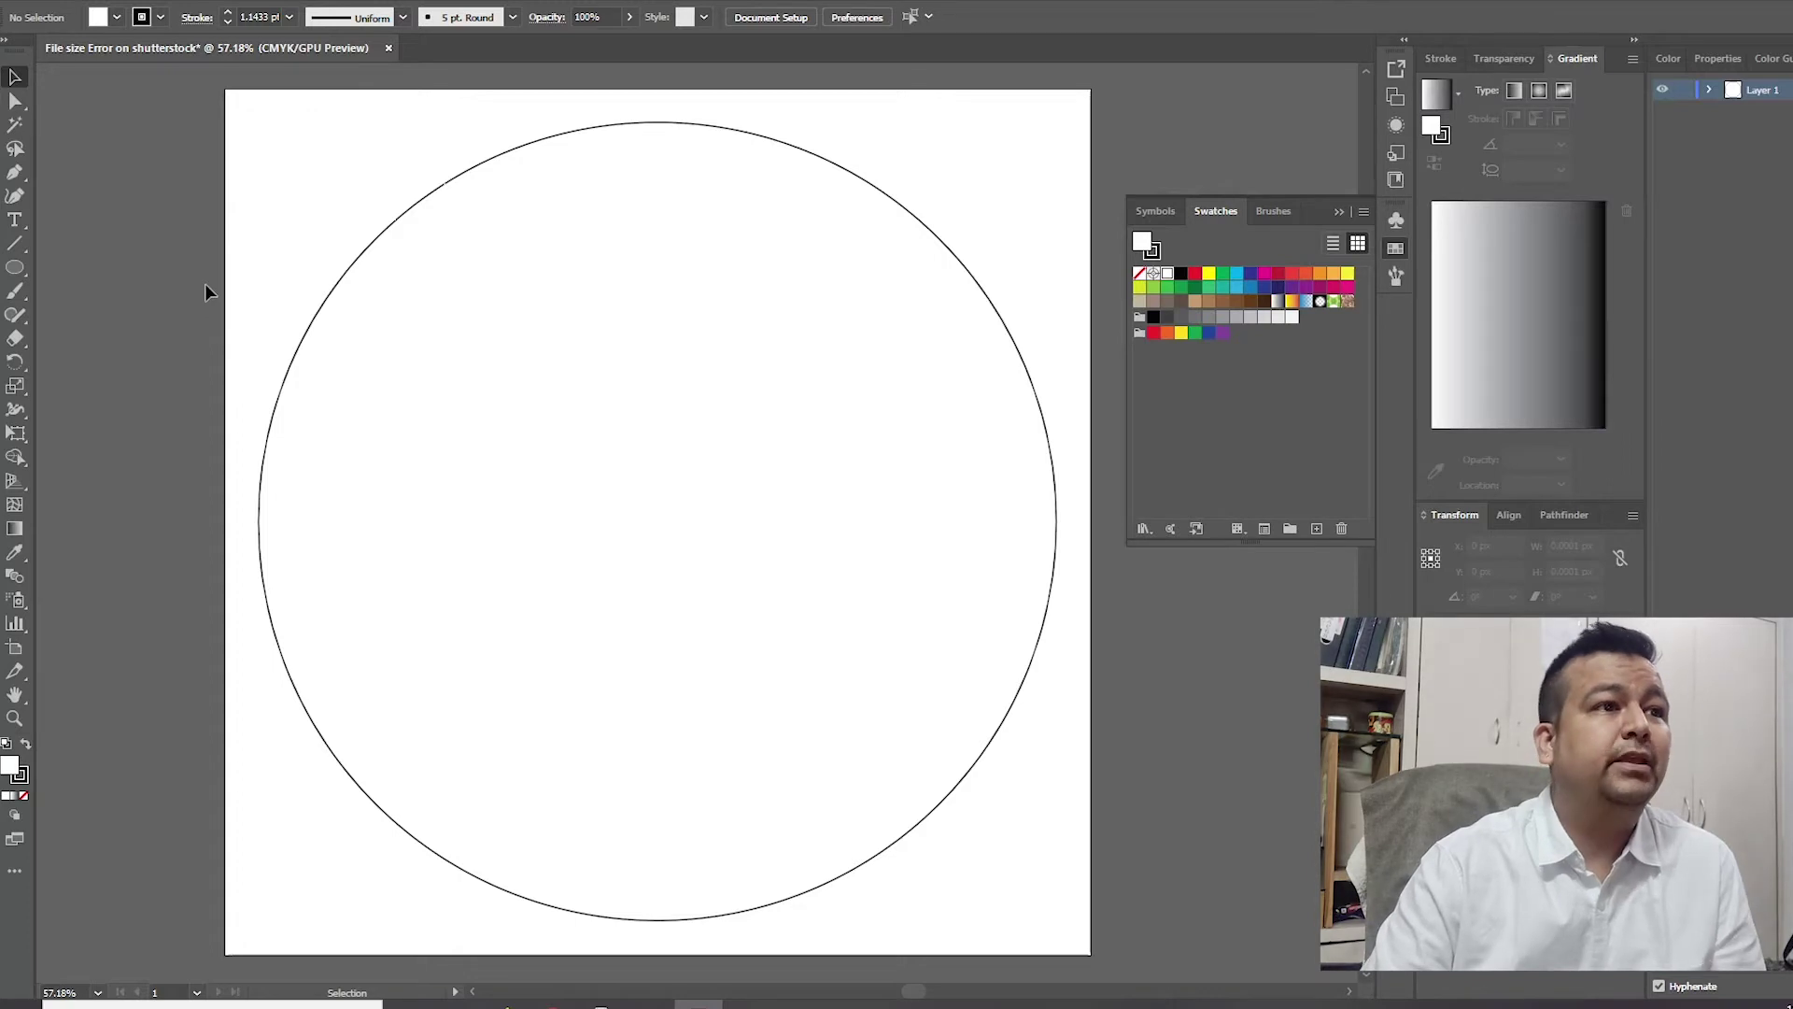
# Step: Apply a smooth Zig Zag effect to the circle: size 18 px, 18 ridges per segment
pyautogui.moveTo(212, 174); pyautogui.dragTo(515, 333)
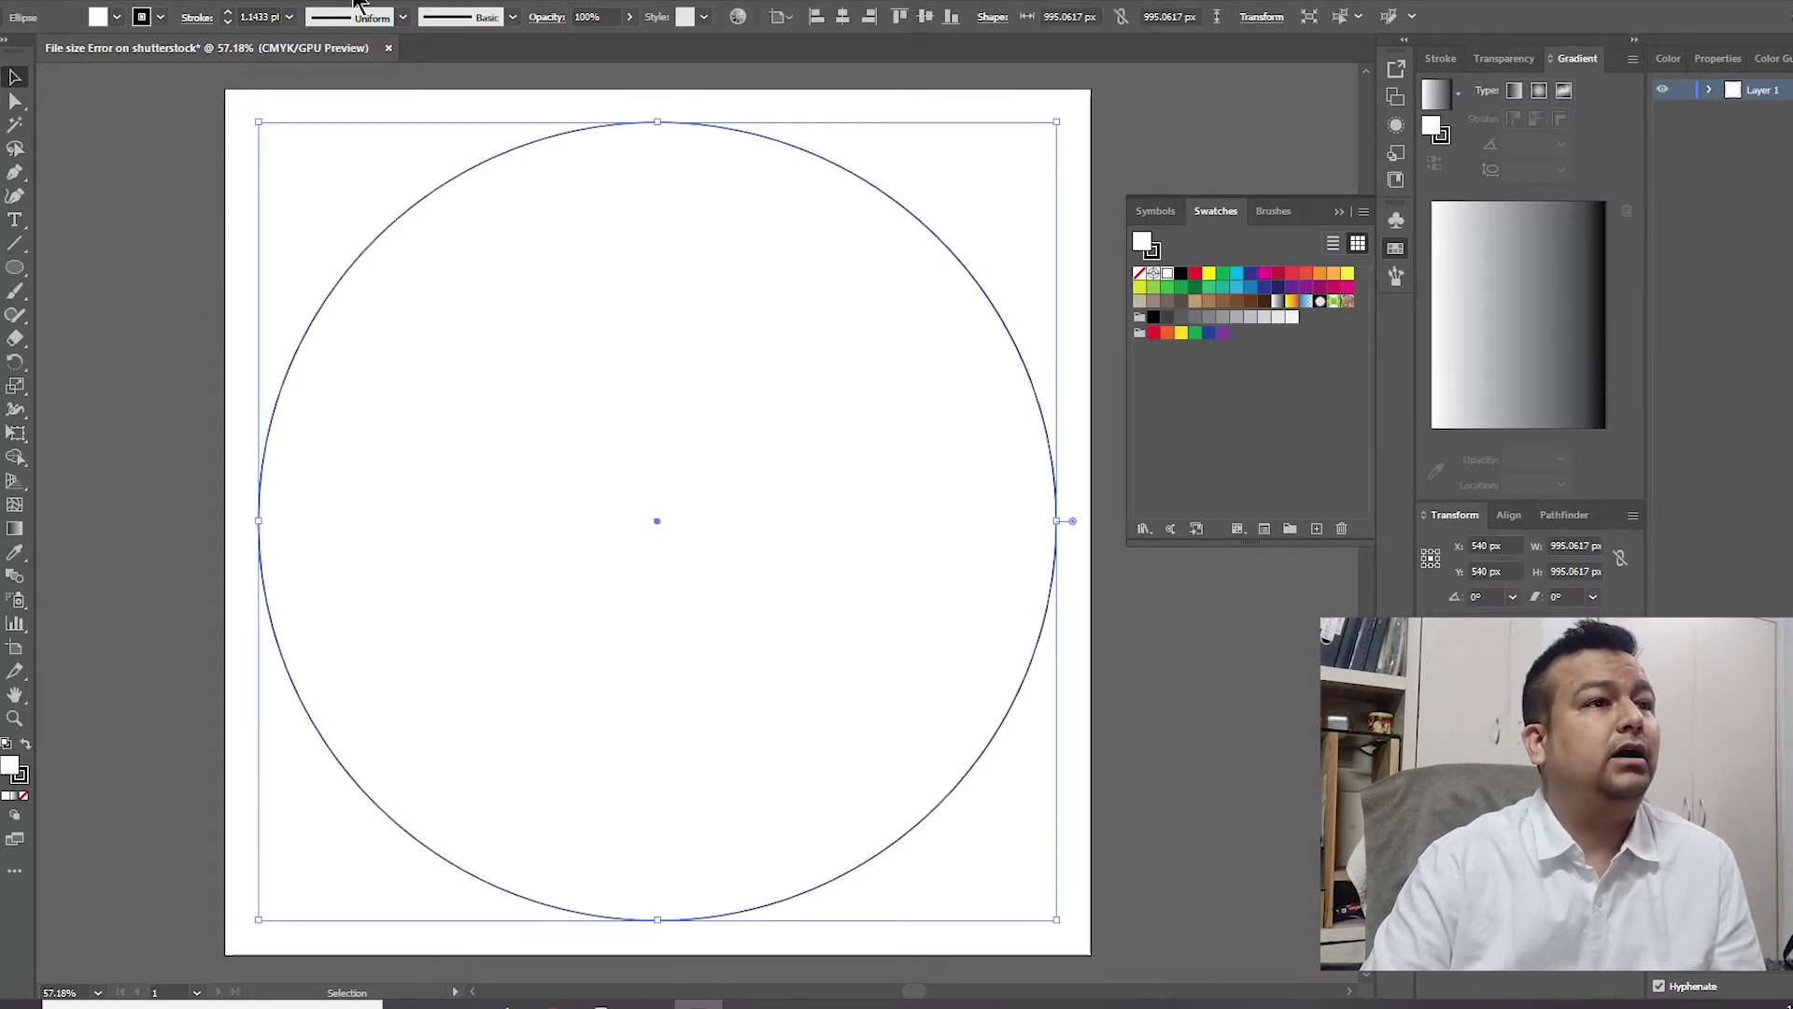
pyautogui.click(299, 5)
pyautogui.moveTo(386, 148)
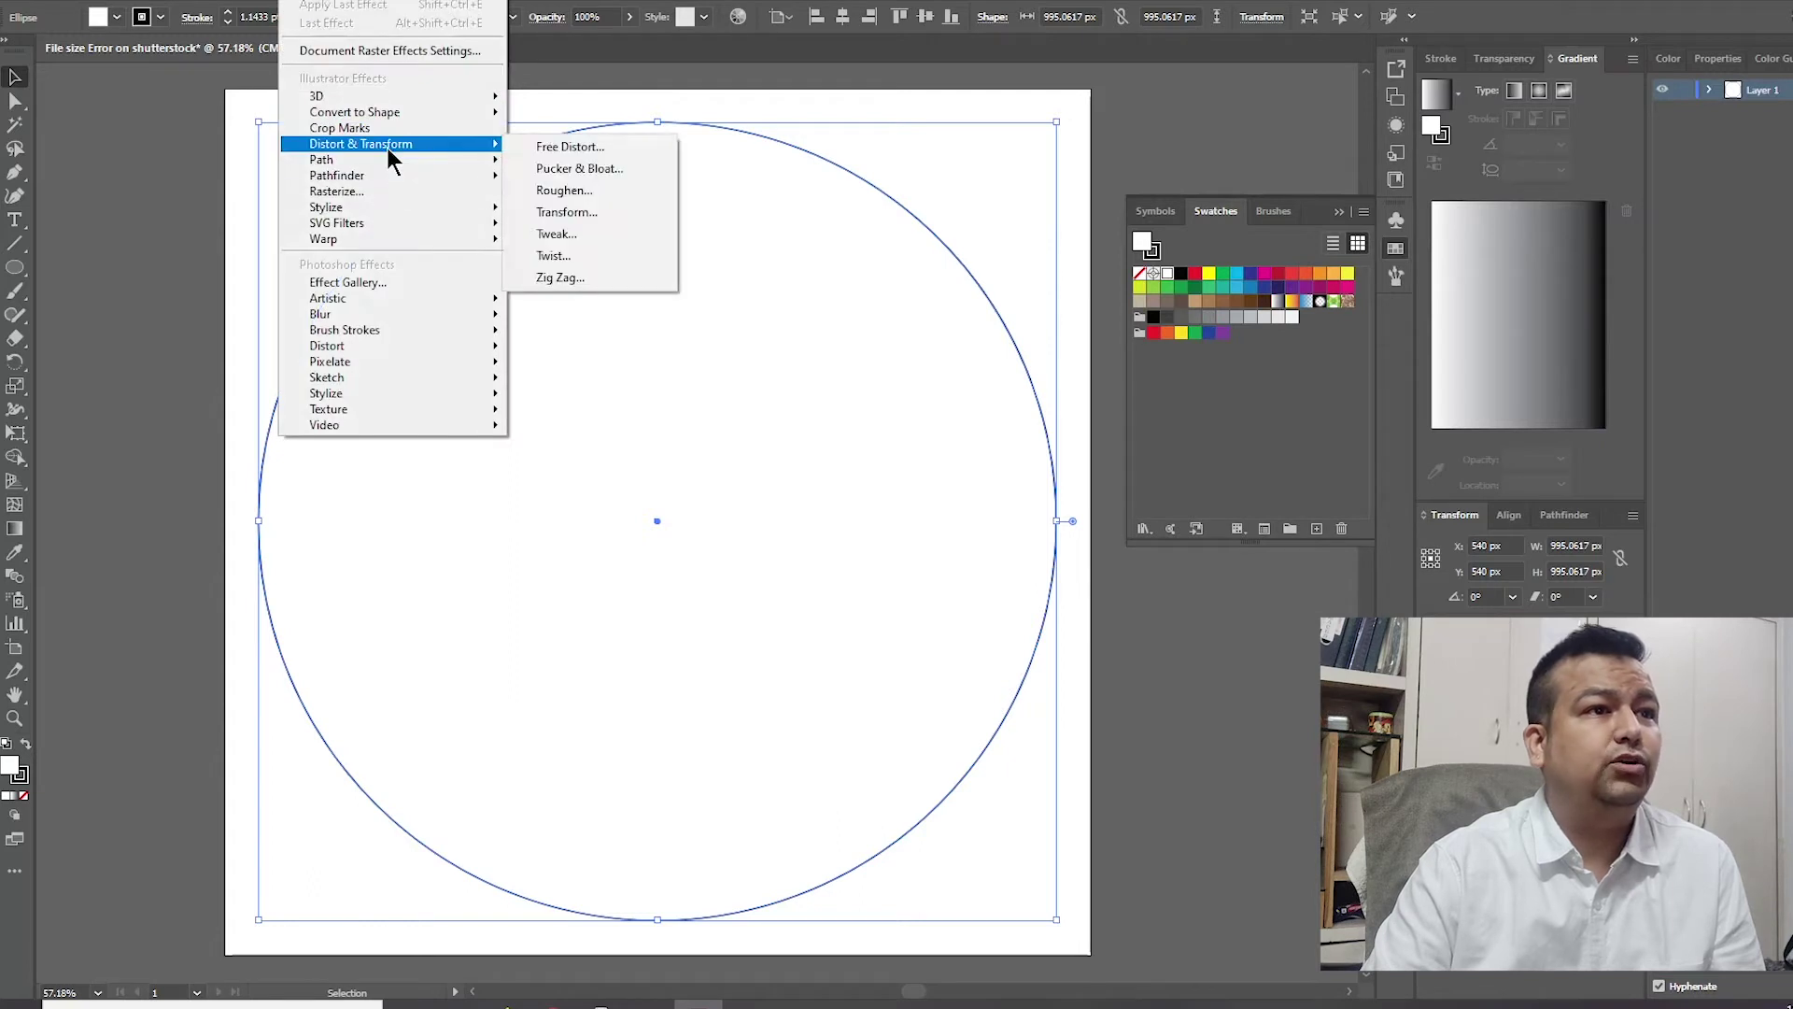
pyautogui.click(611, 280)
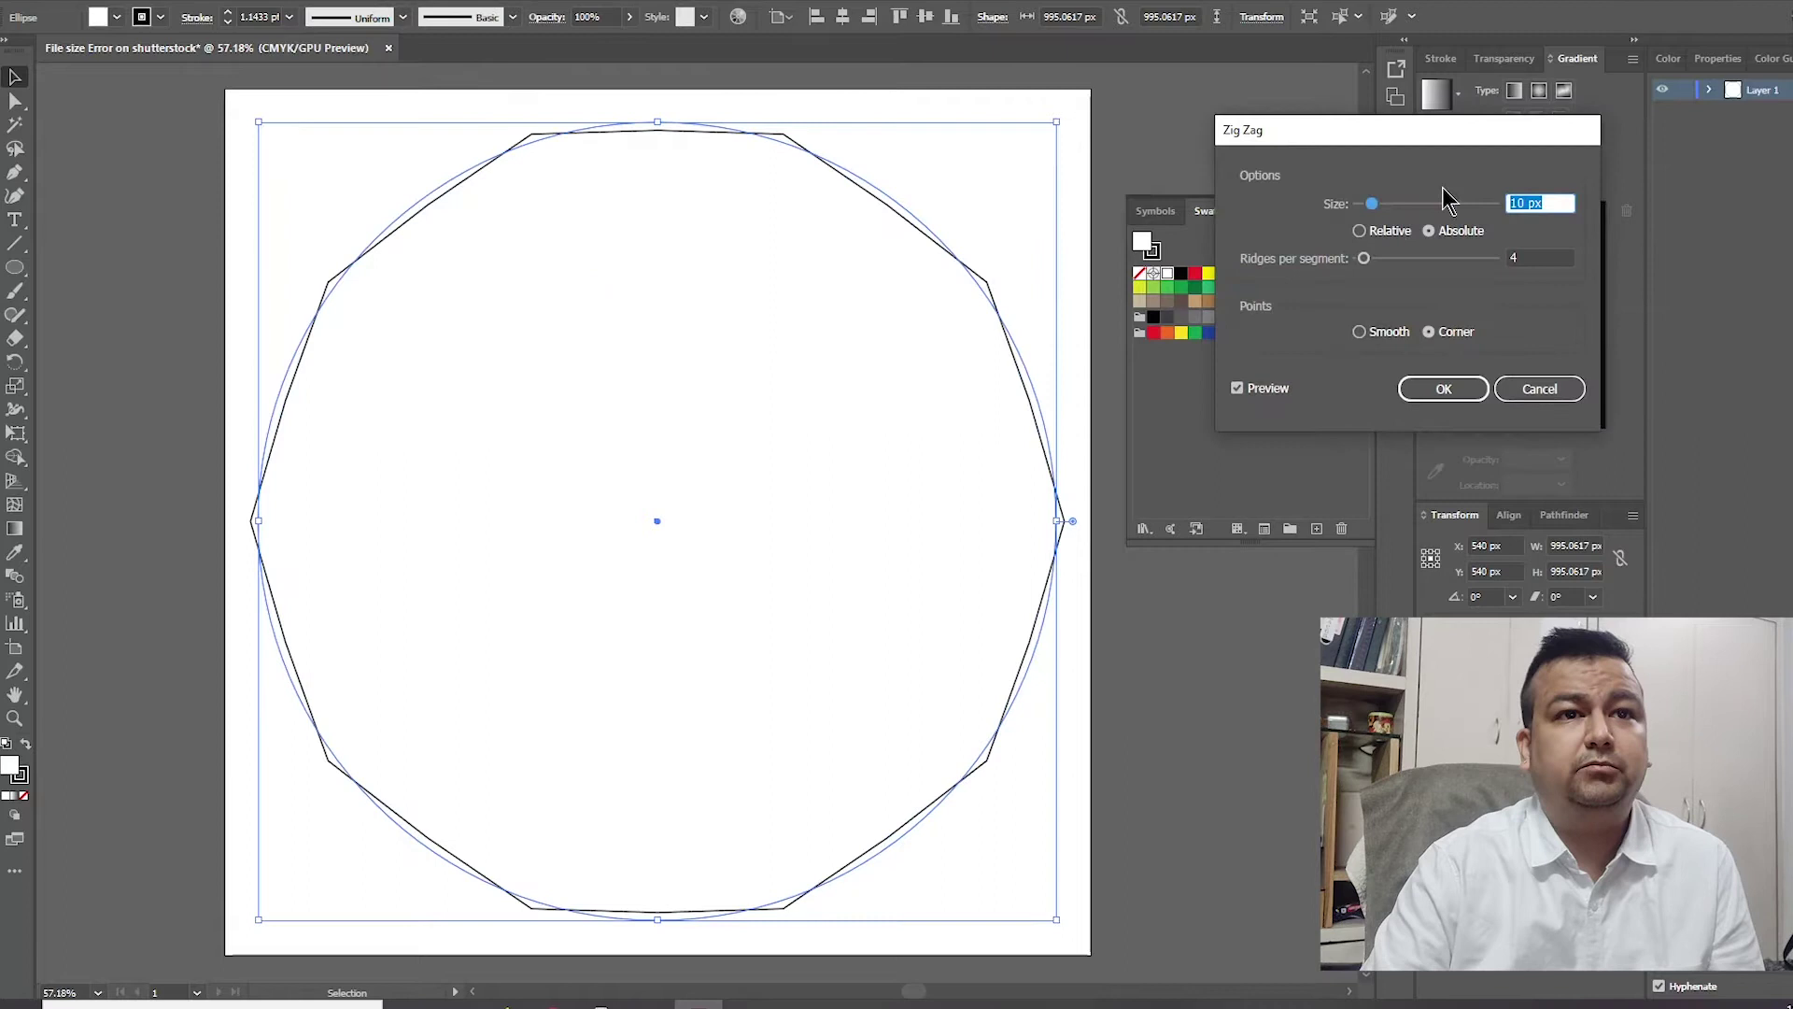
pyautogui.write('18')
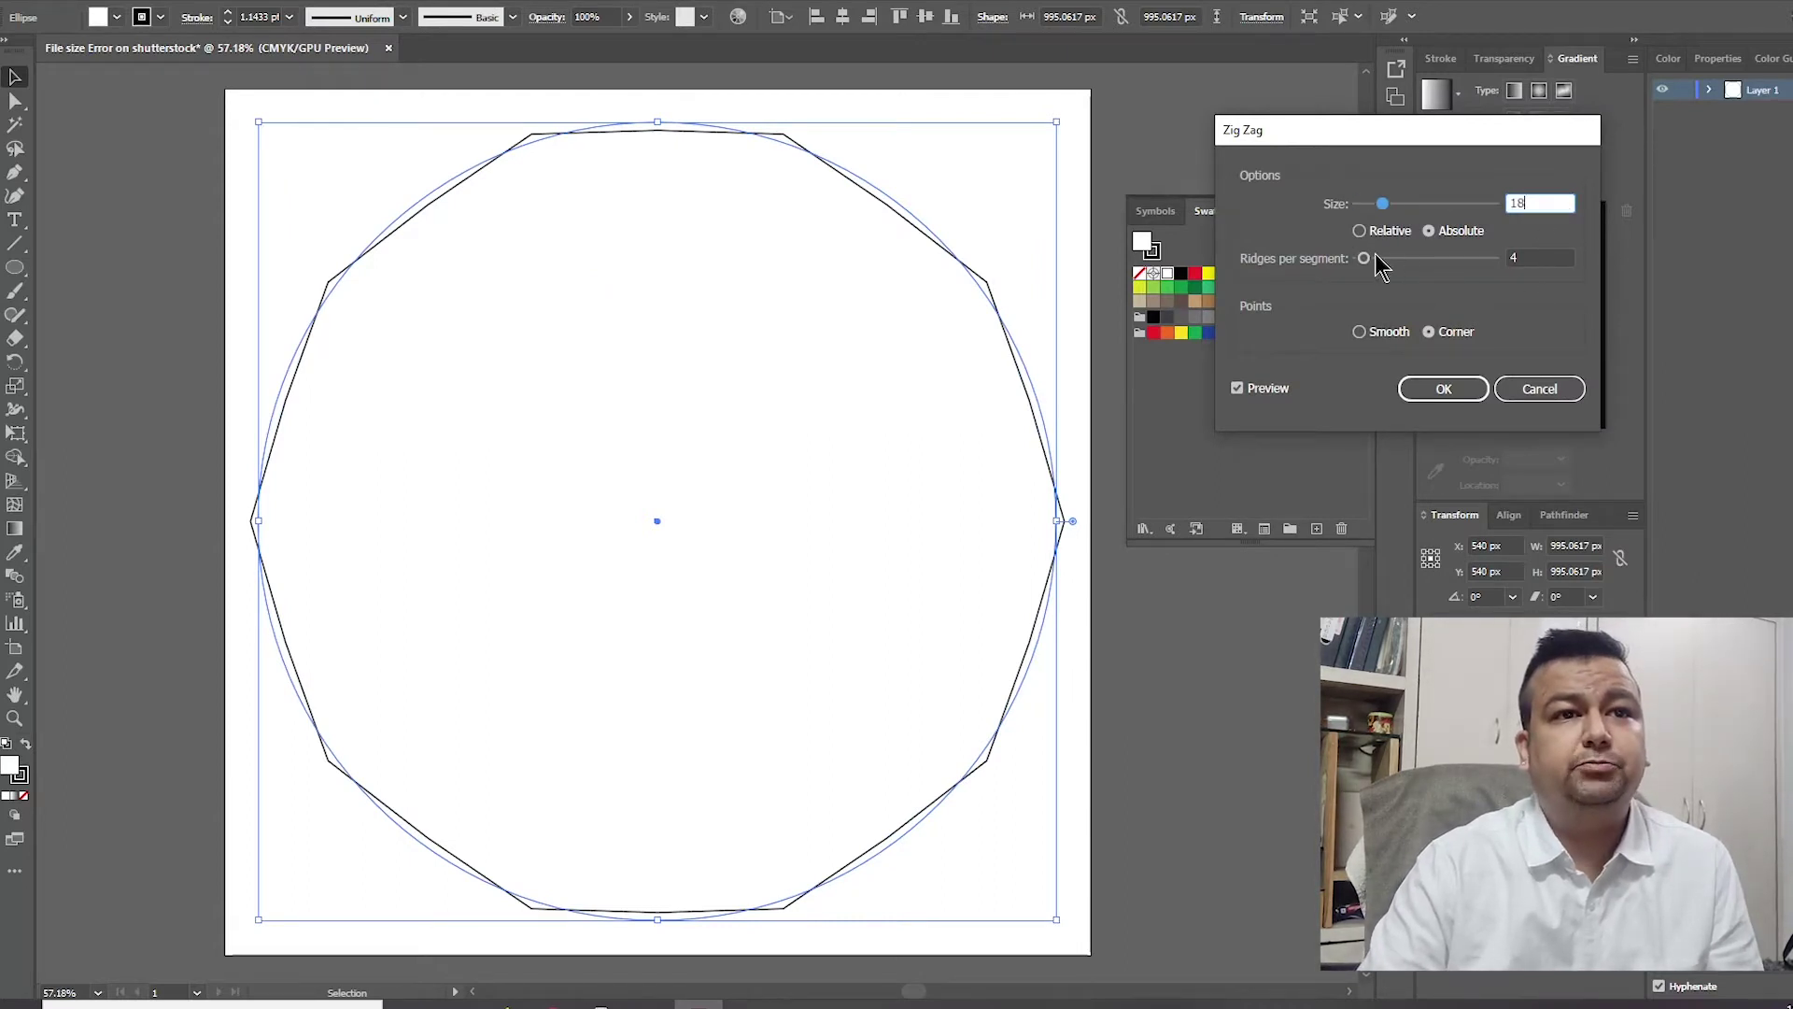
pyautogui.press('Tab')
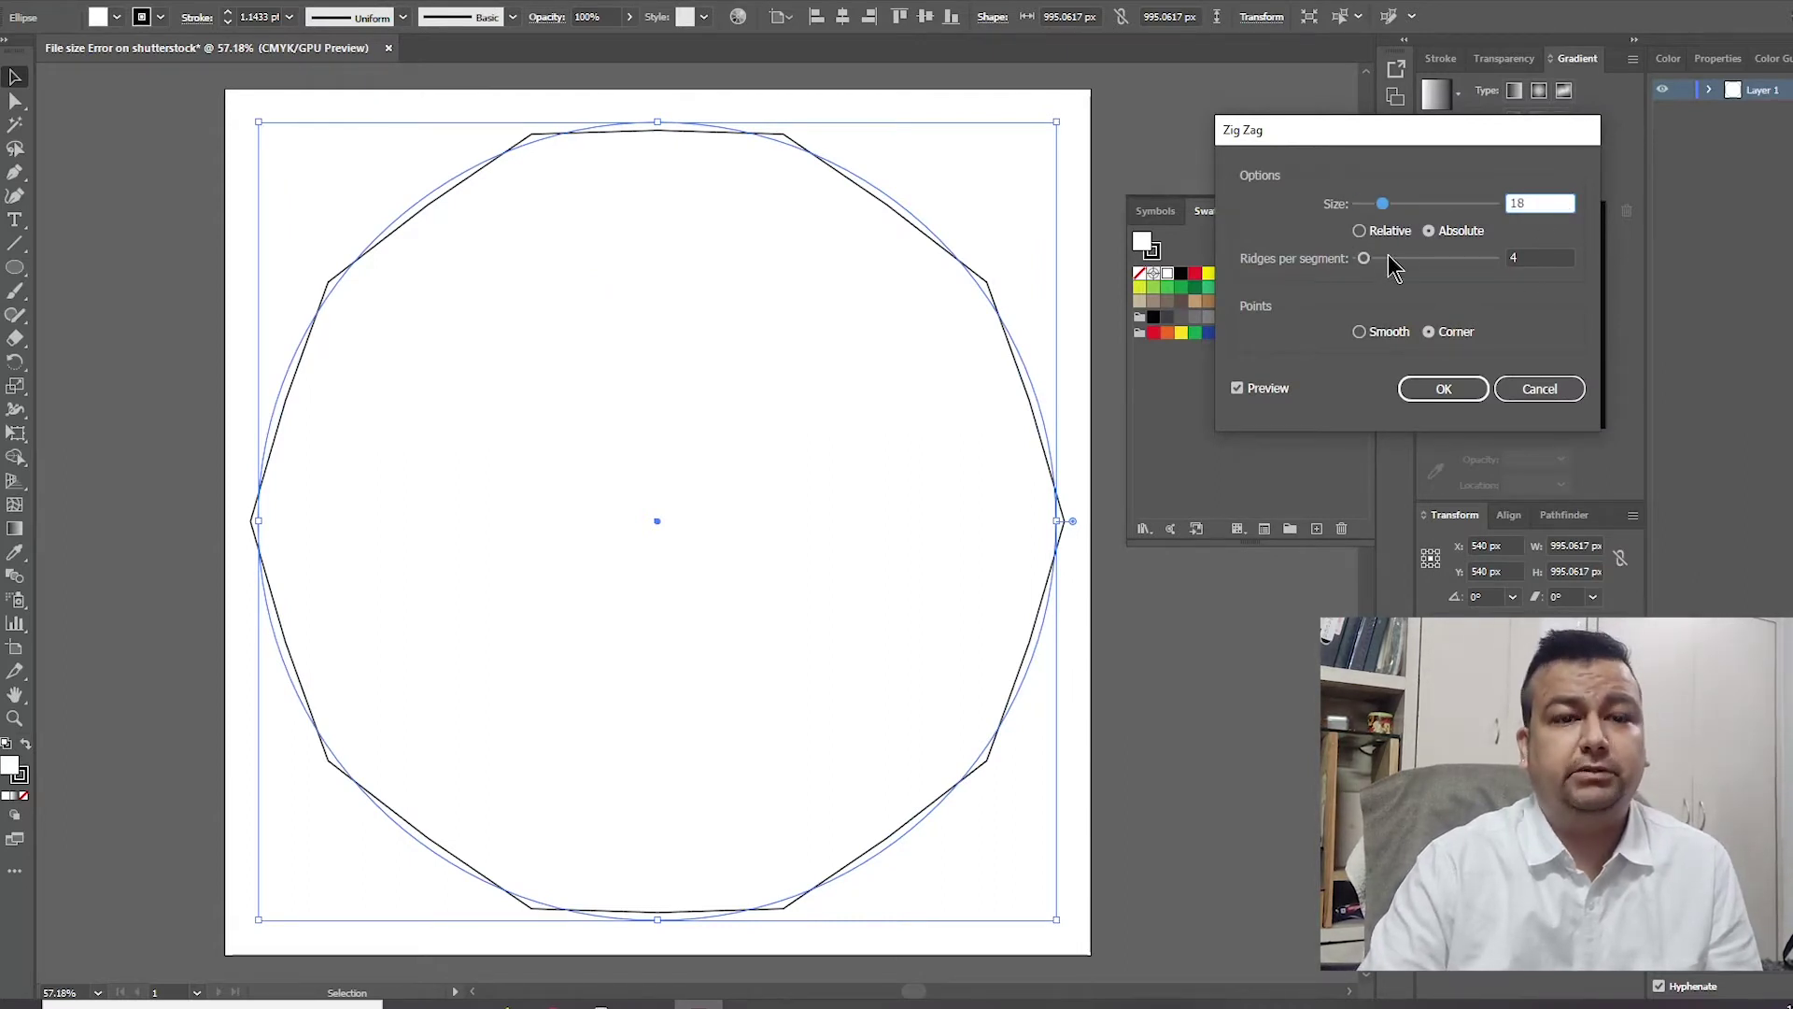
pyautogui.write('25')
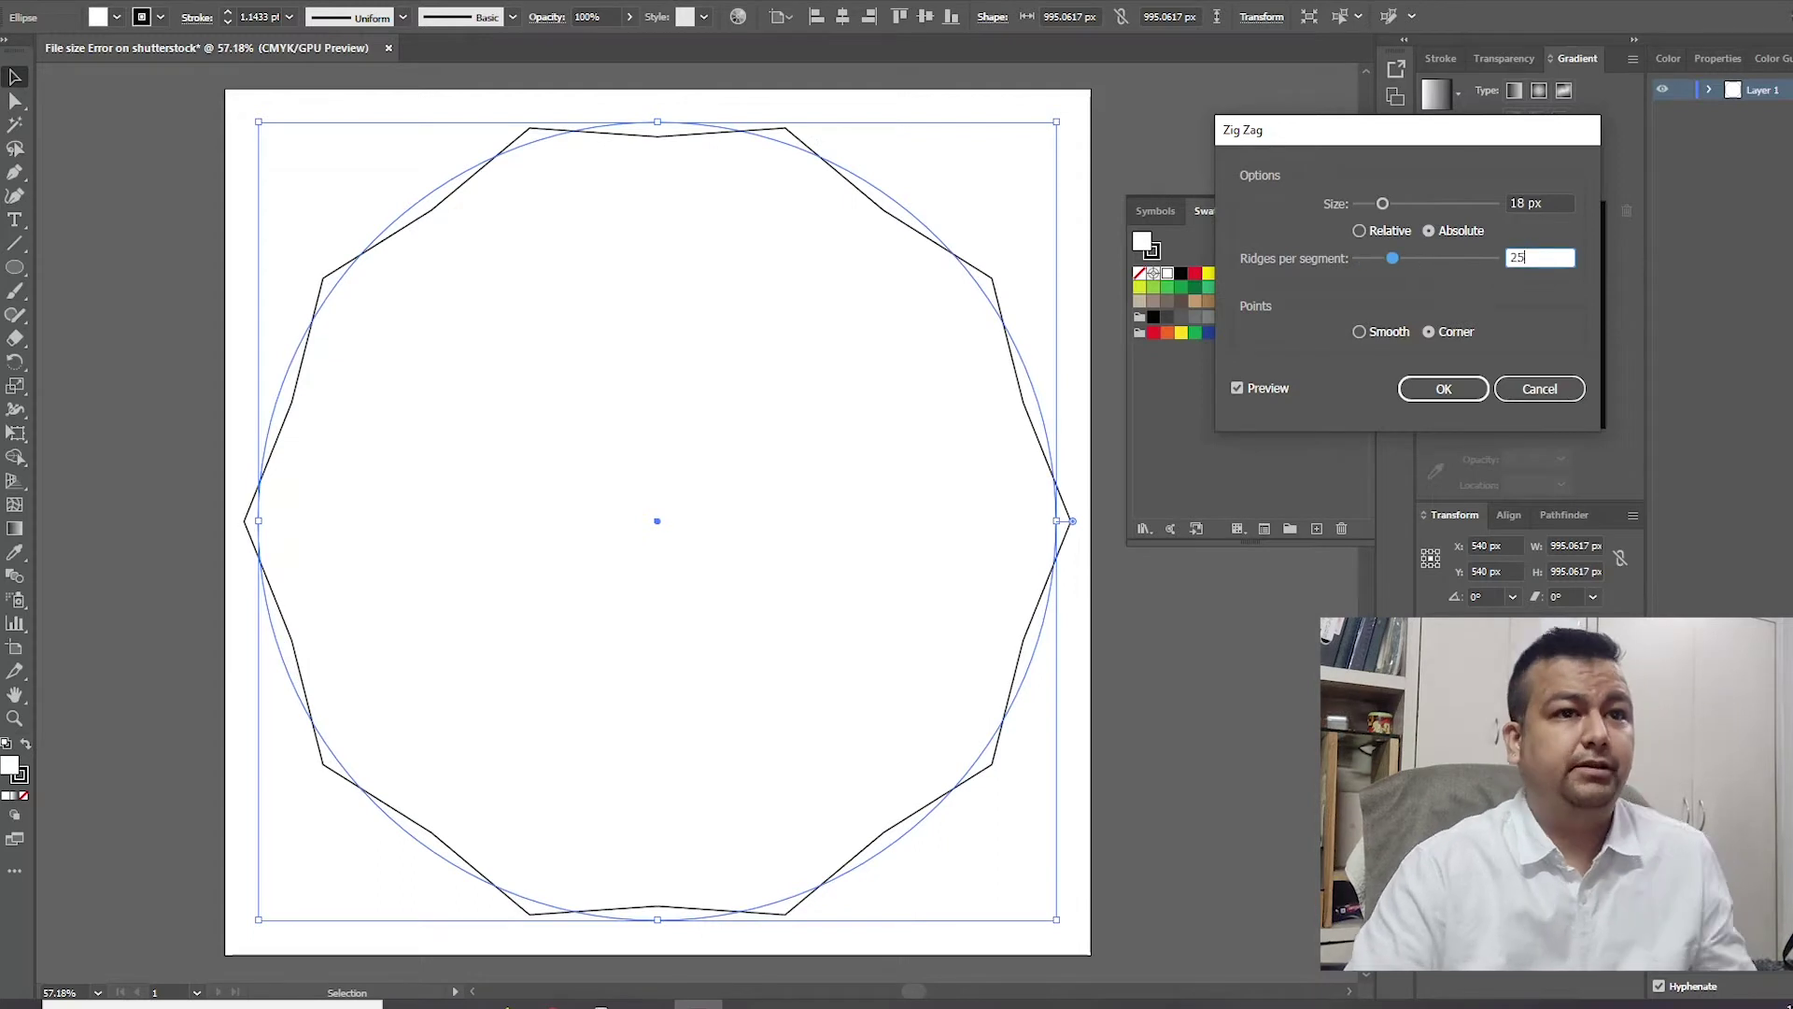
pyautogui.press('Tab')
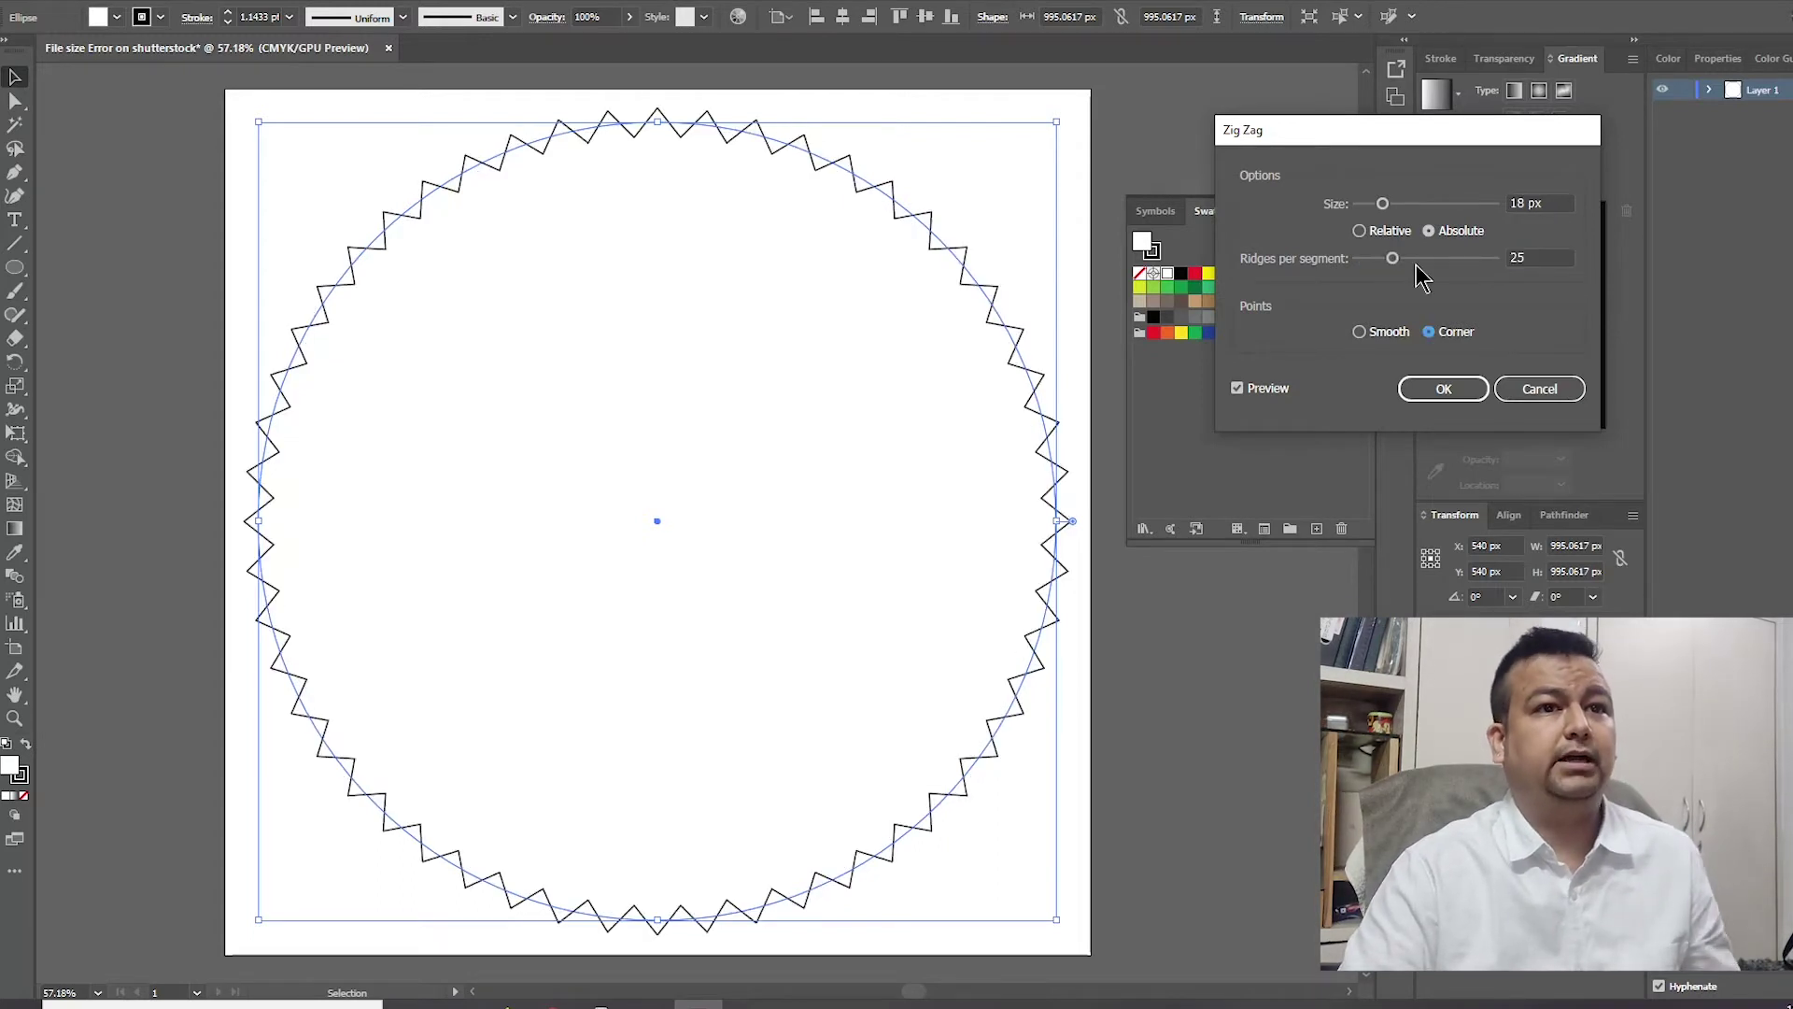
pyautogui.click(1360, 333)
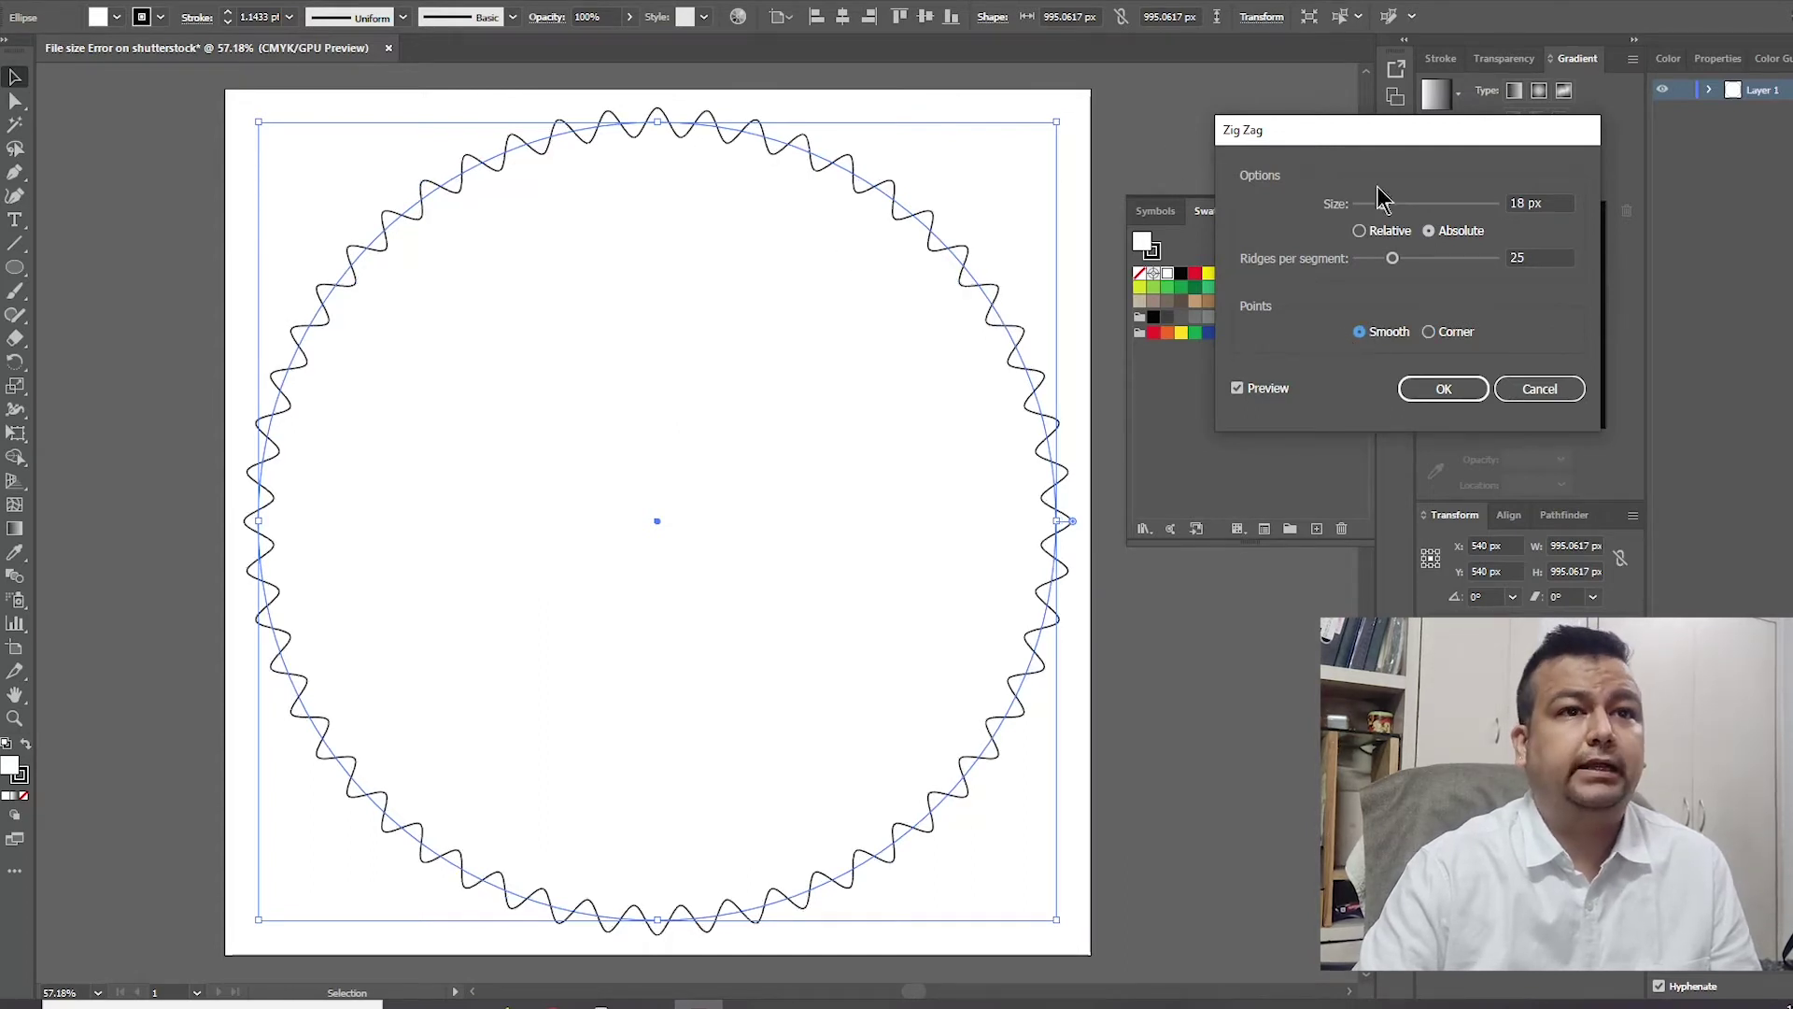
pyautogui.moveTo(1392, 258); pyautogui.dragTo(1380, 263)
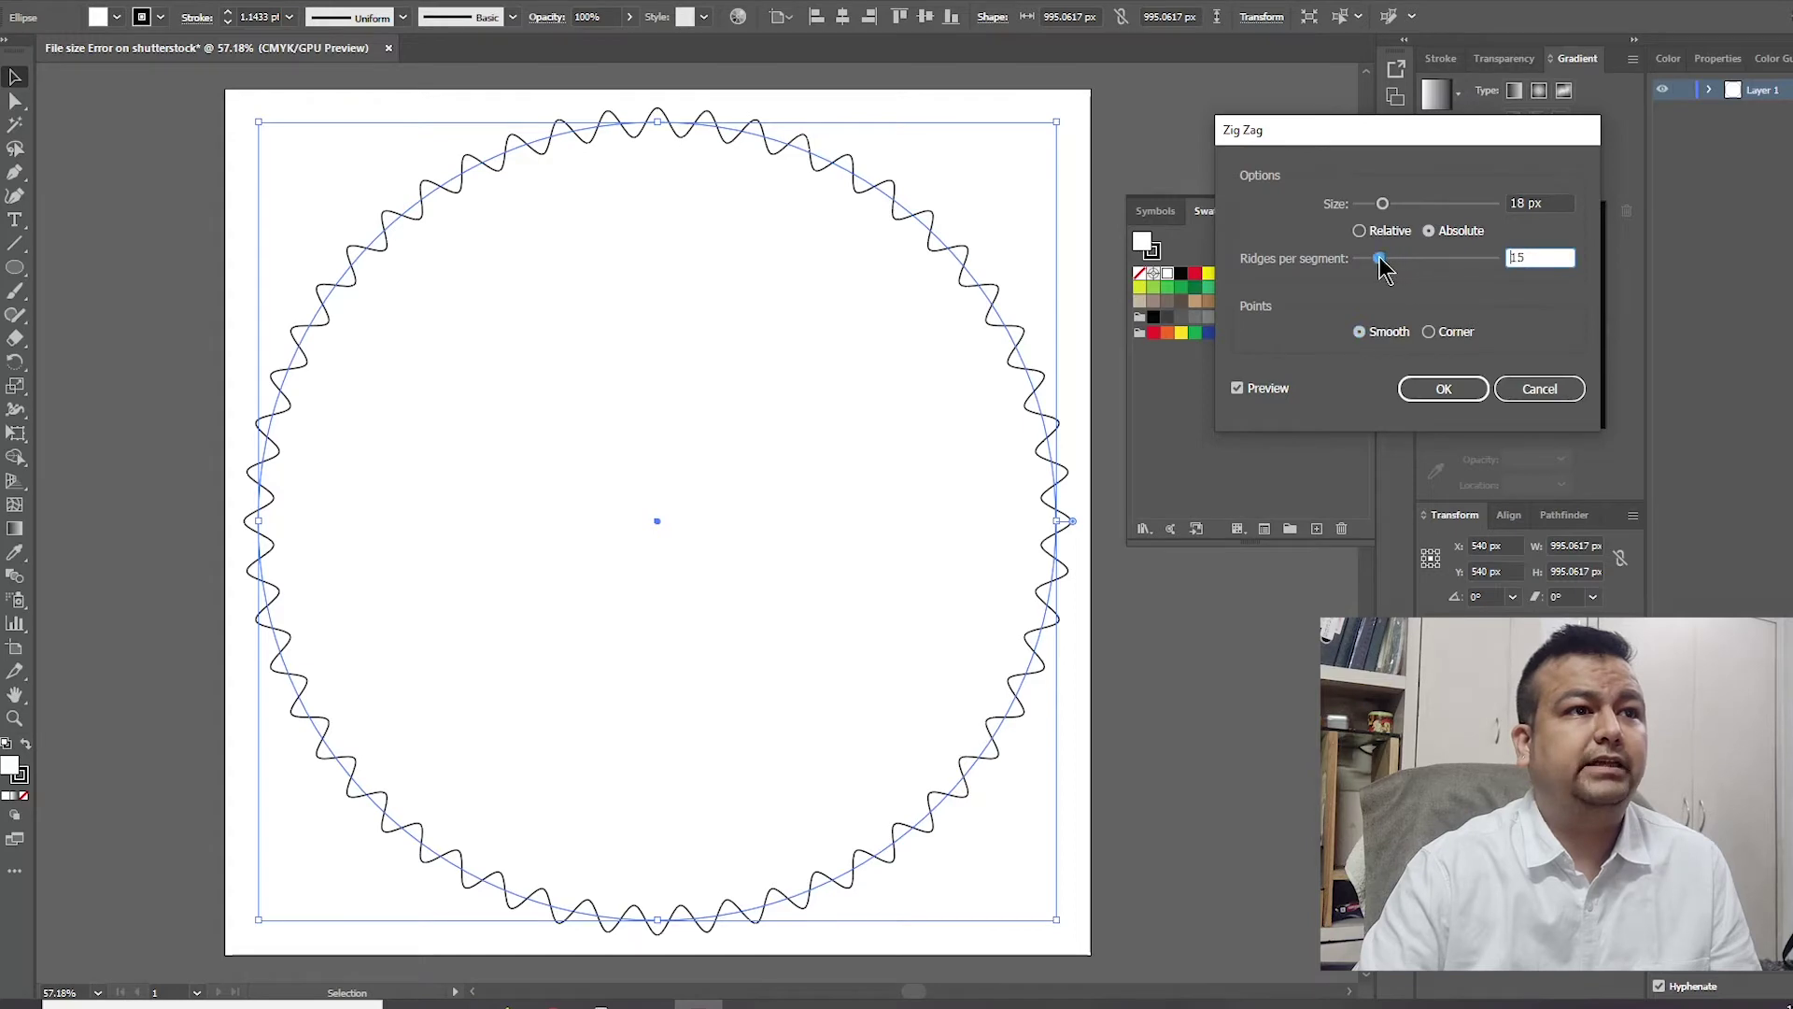
pyautogui.doubleClick(1560, 272)
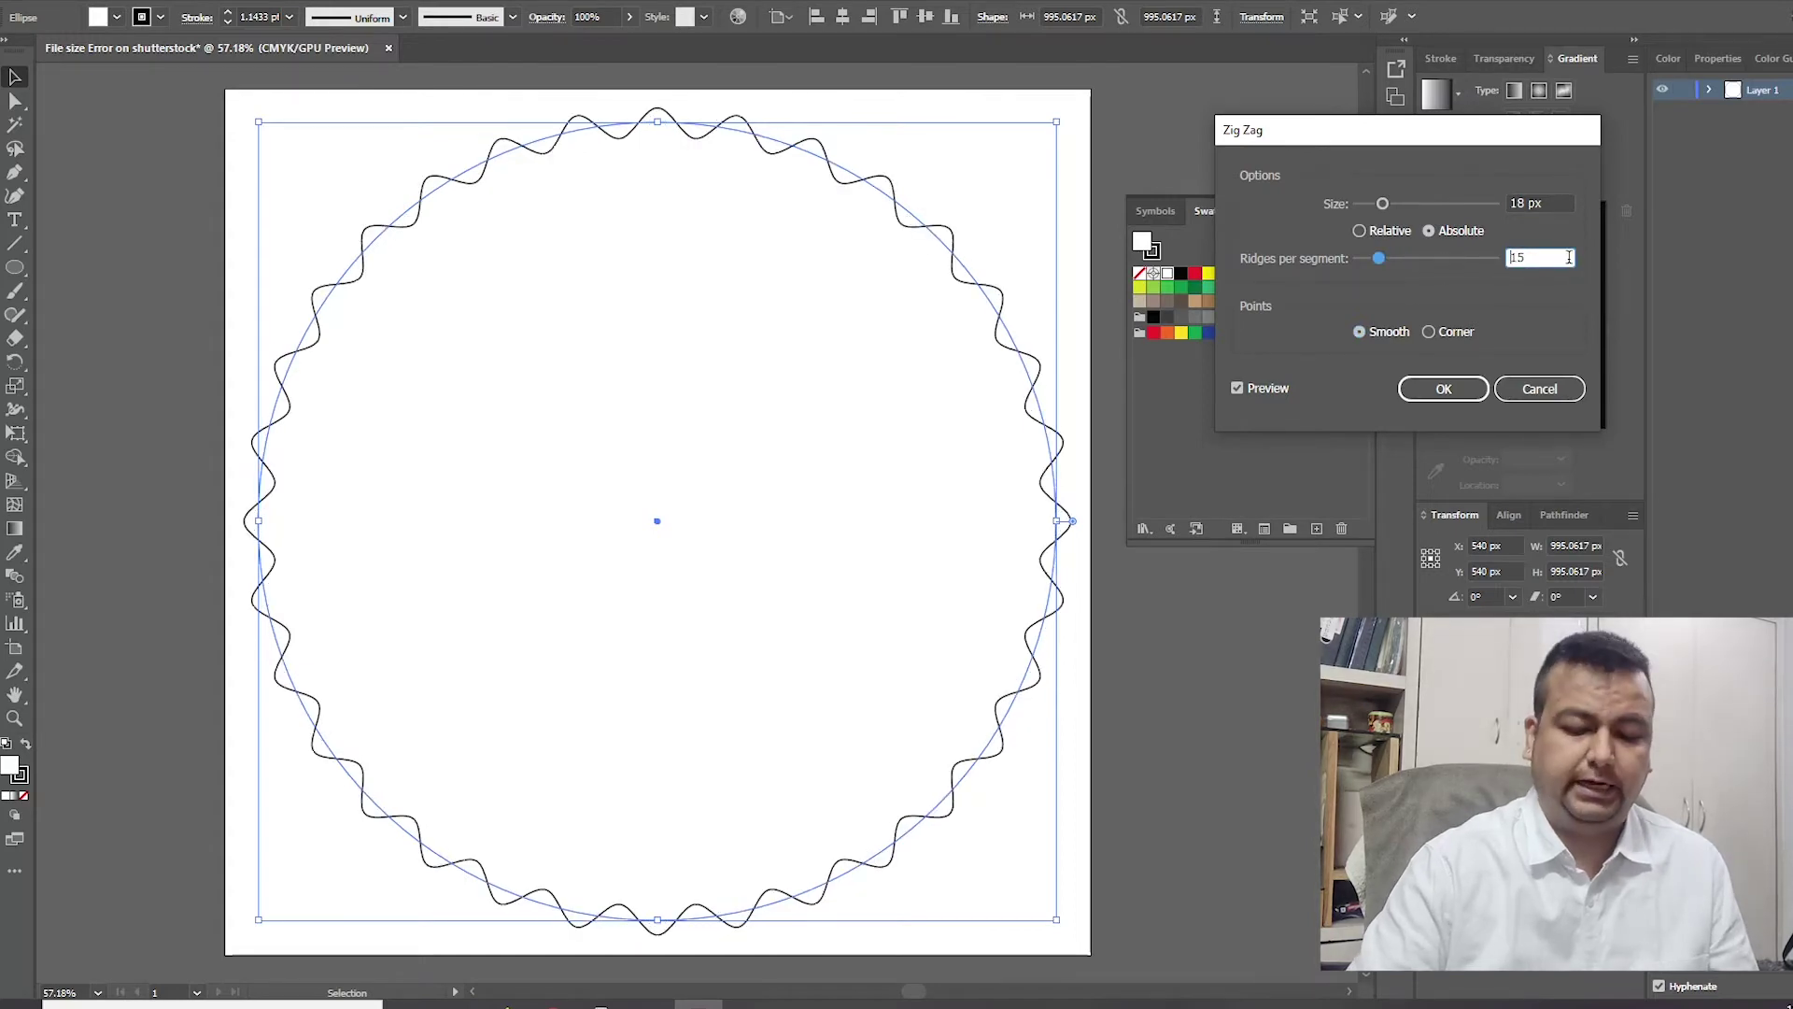
pyautogui.write('18')
pyautogui.press('Tab')
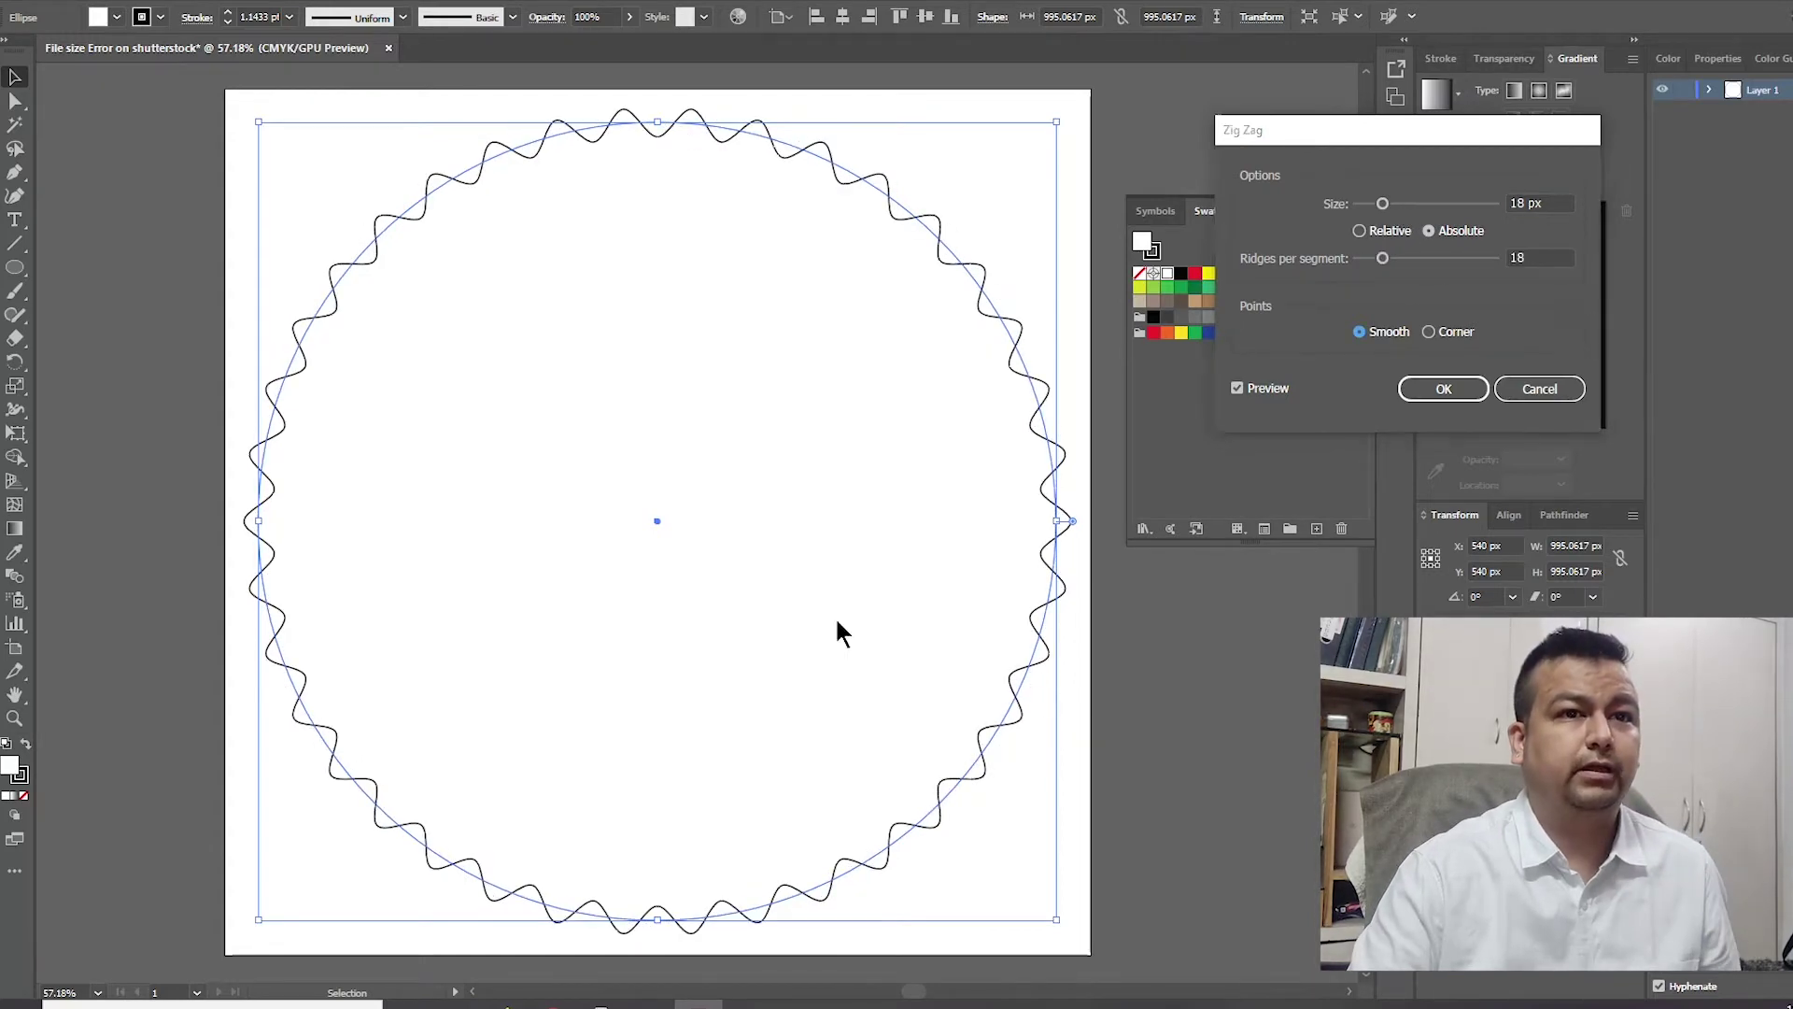
pyautogui.click(1460, 397)
# Step: Set the wavy circle's fill to None
pyautogui.click(180, 181)
pyautogui.moveTo(234, 233); pyautogui.dragTo(380, 388)
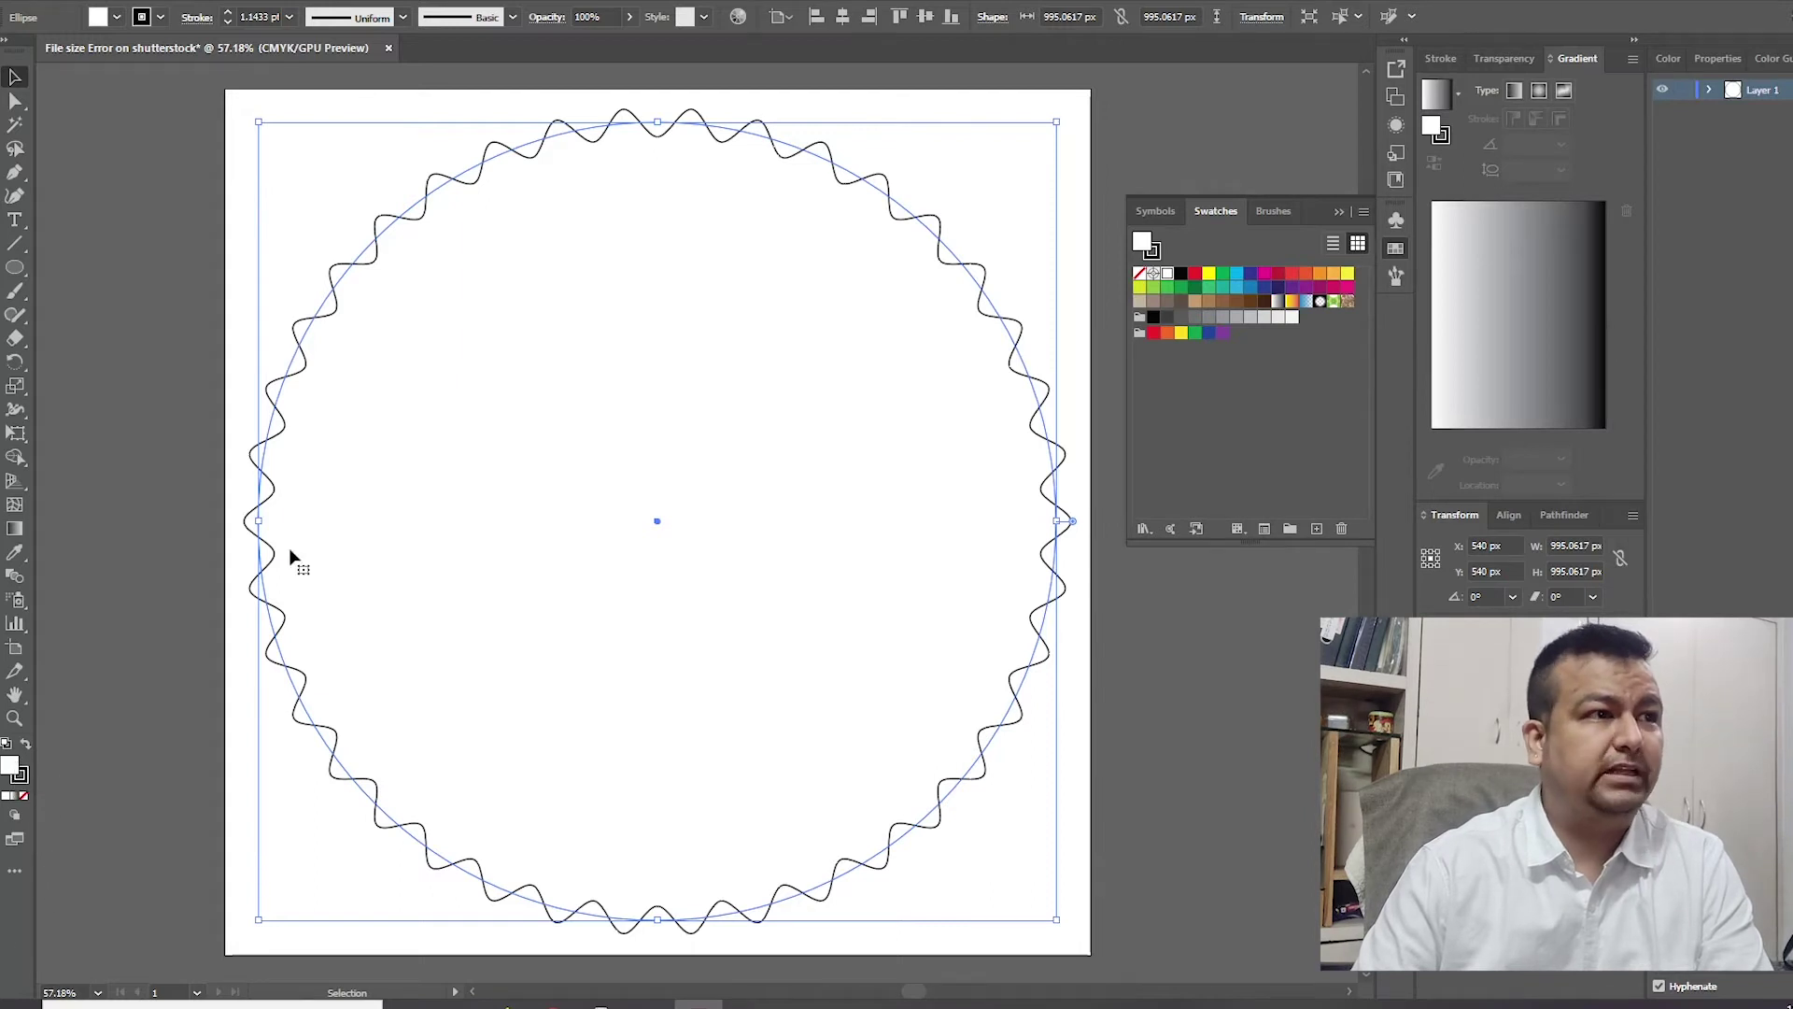
pyautogui.click(24, 796)
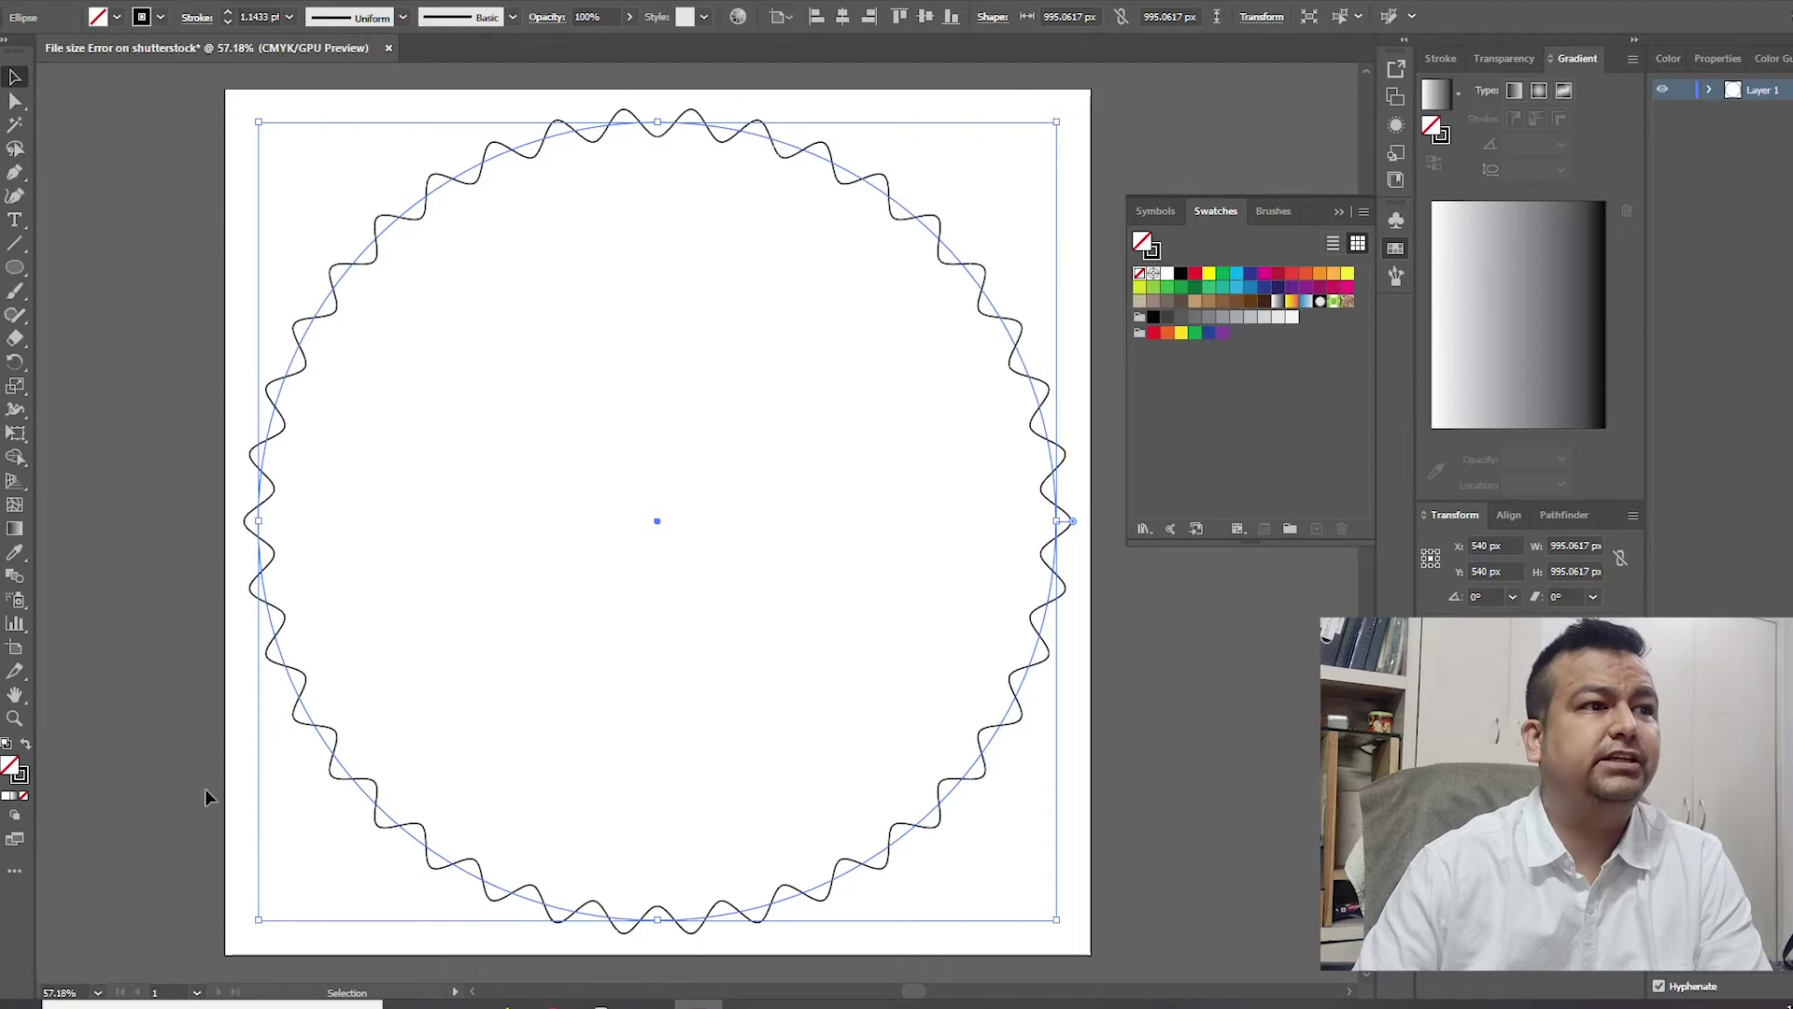
pyautogui.click(174, 456)
pyautogui.moveTo(188, 180); pyautogui.dragTo(468, 381)
pyautogui.click(151, 284)
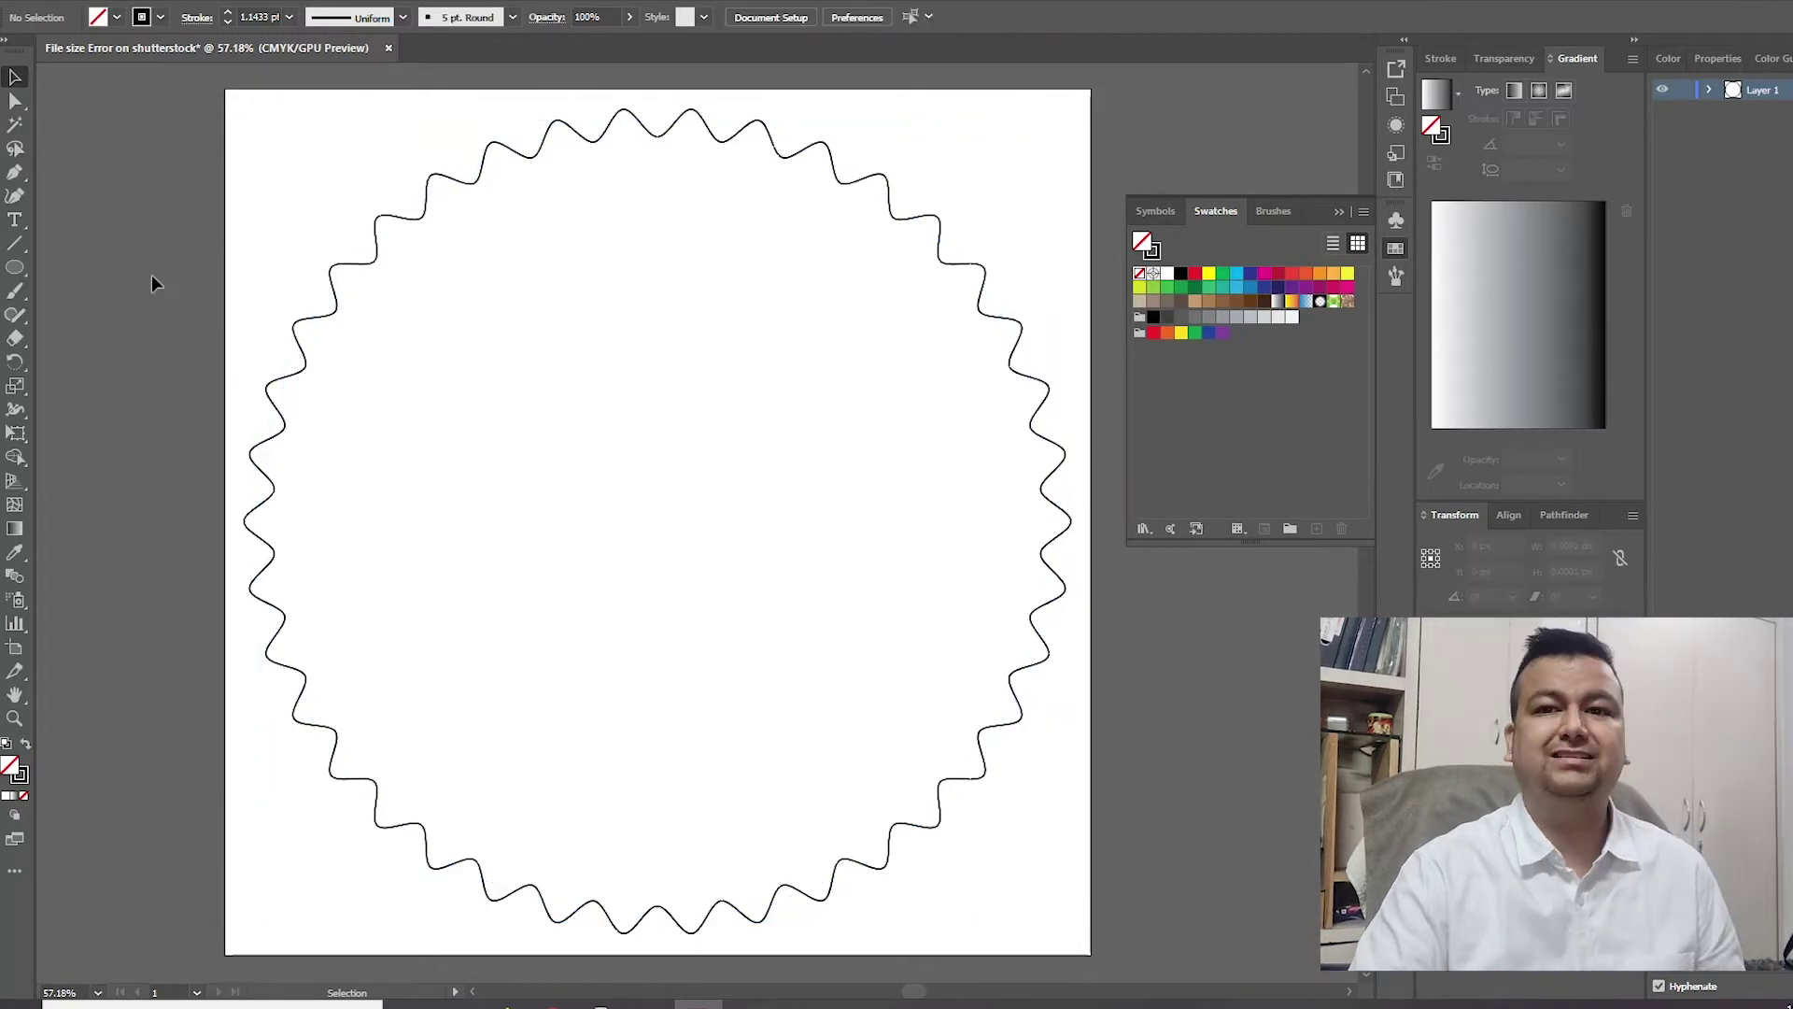
# Step: In Transform Each for the wavy circle, set the rotation angle to 18° with preview on
pyautogui.hotkey('ctrl', 'a')
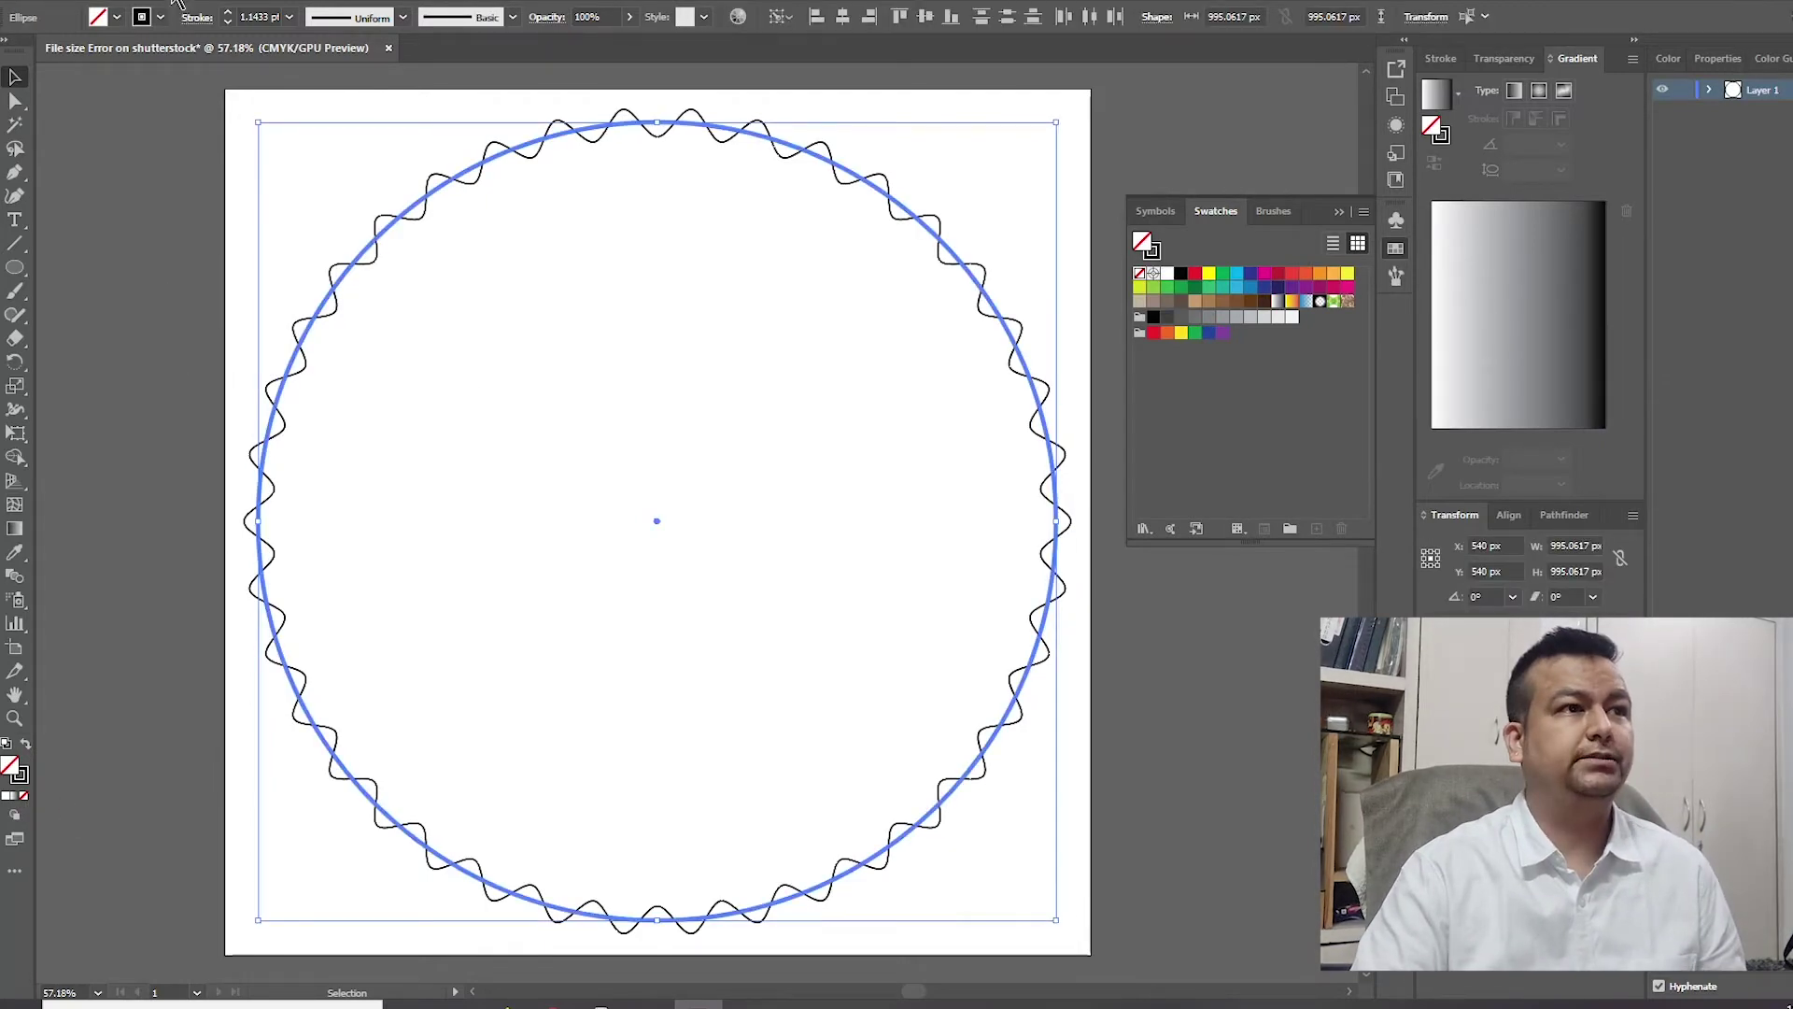
pyautogui.click(177, 3)
pyautogui.moveTo(198, 6)
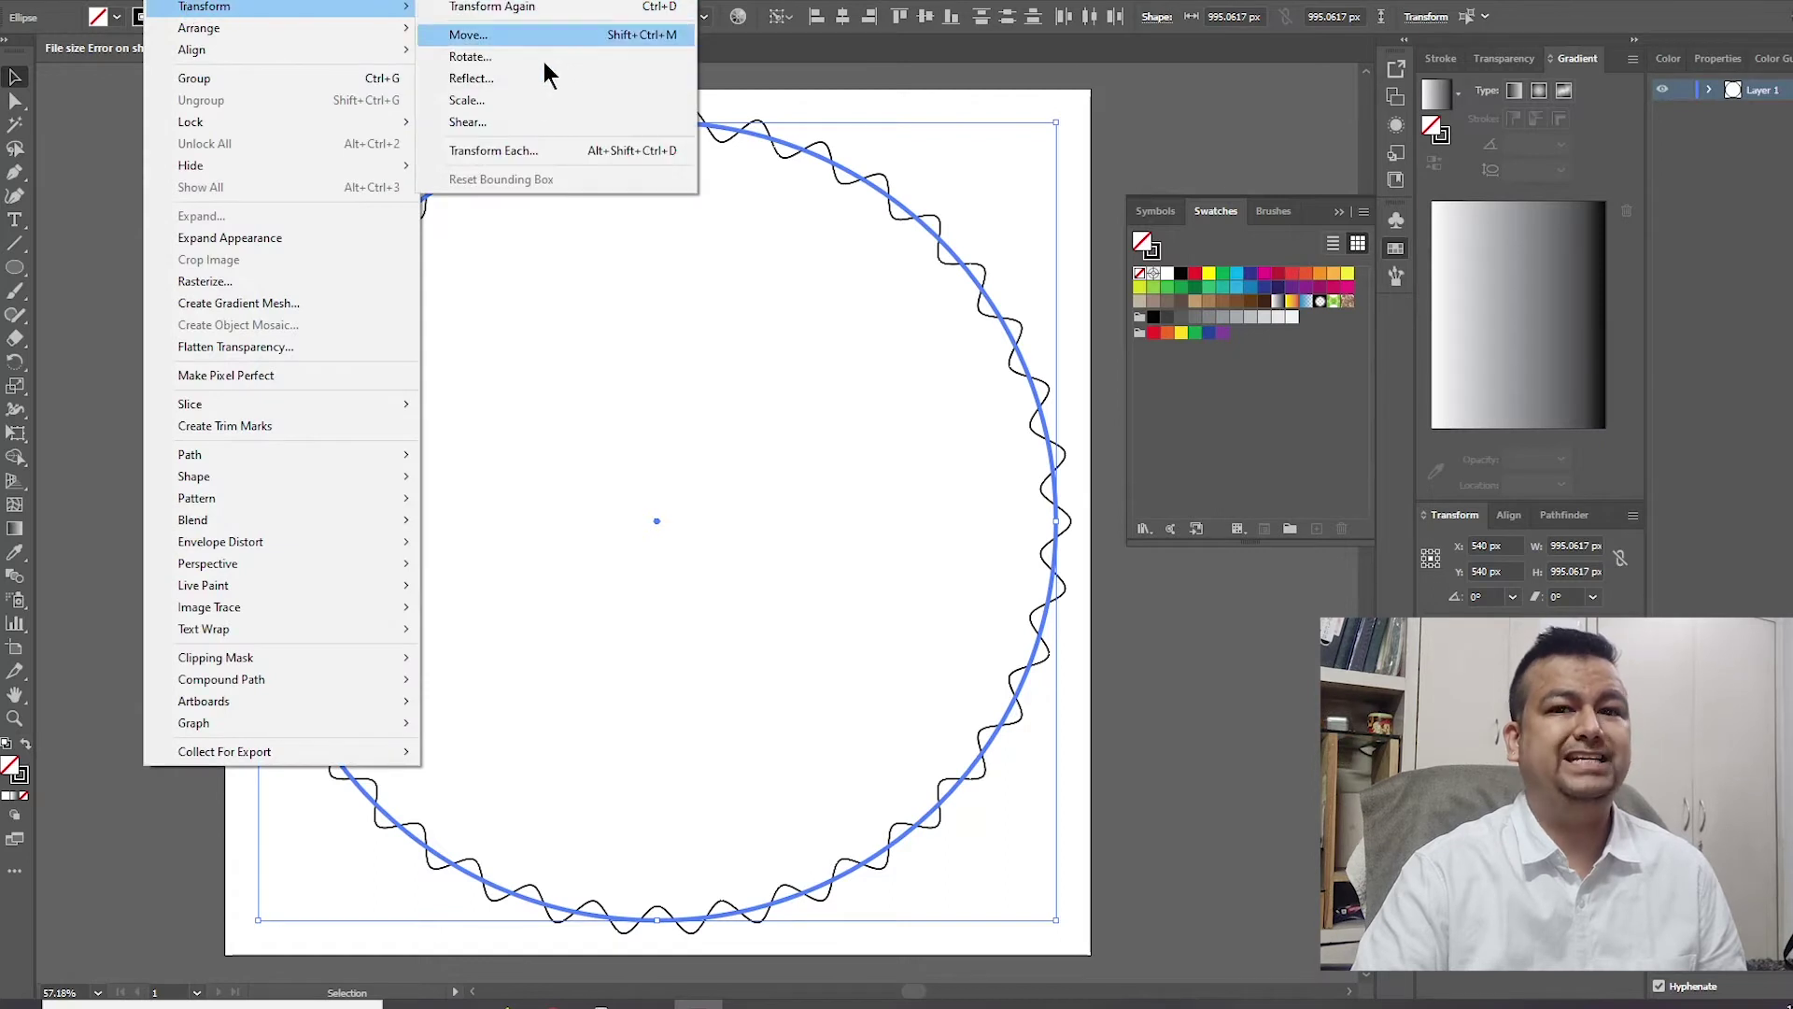
pyautogui.click(547, 152)
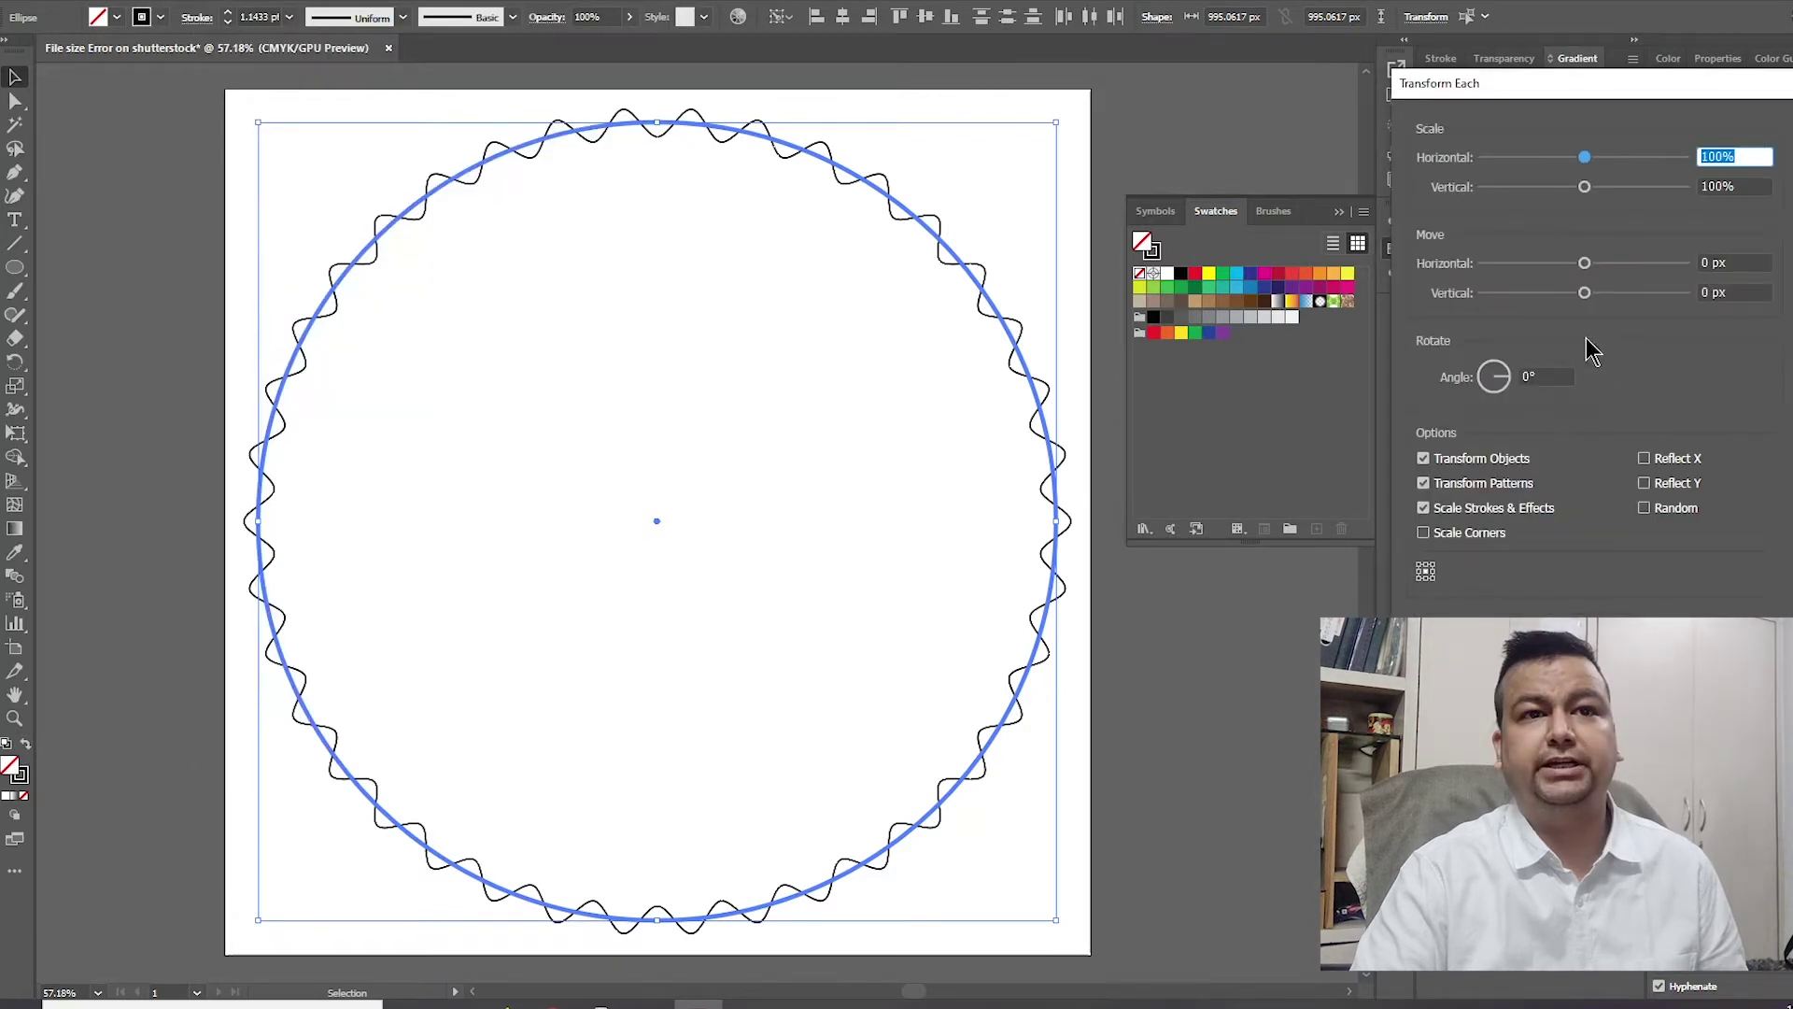
pyautogui.click(1537, 379)
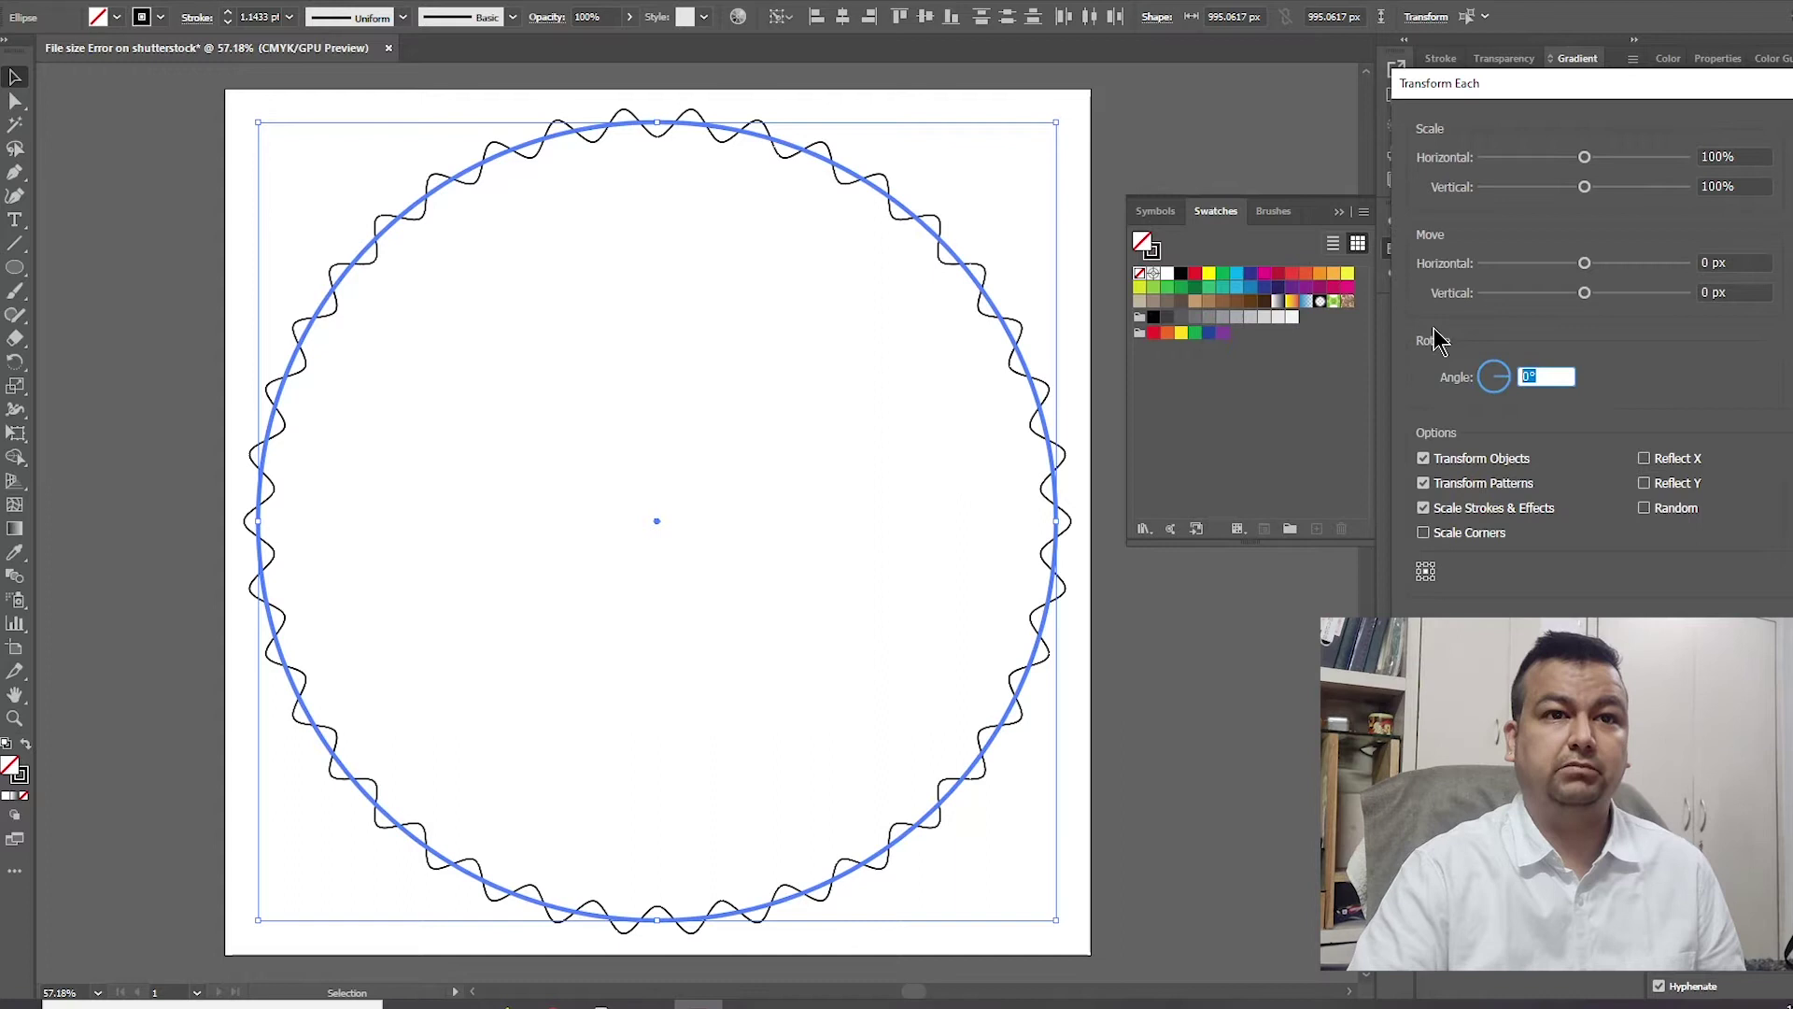
pyautogui.write('12')
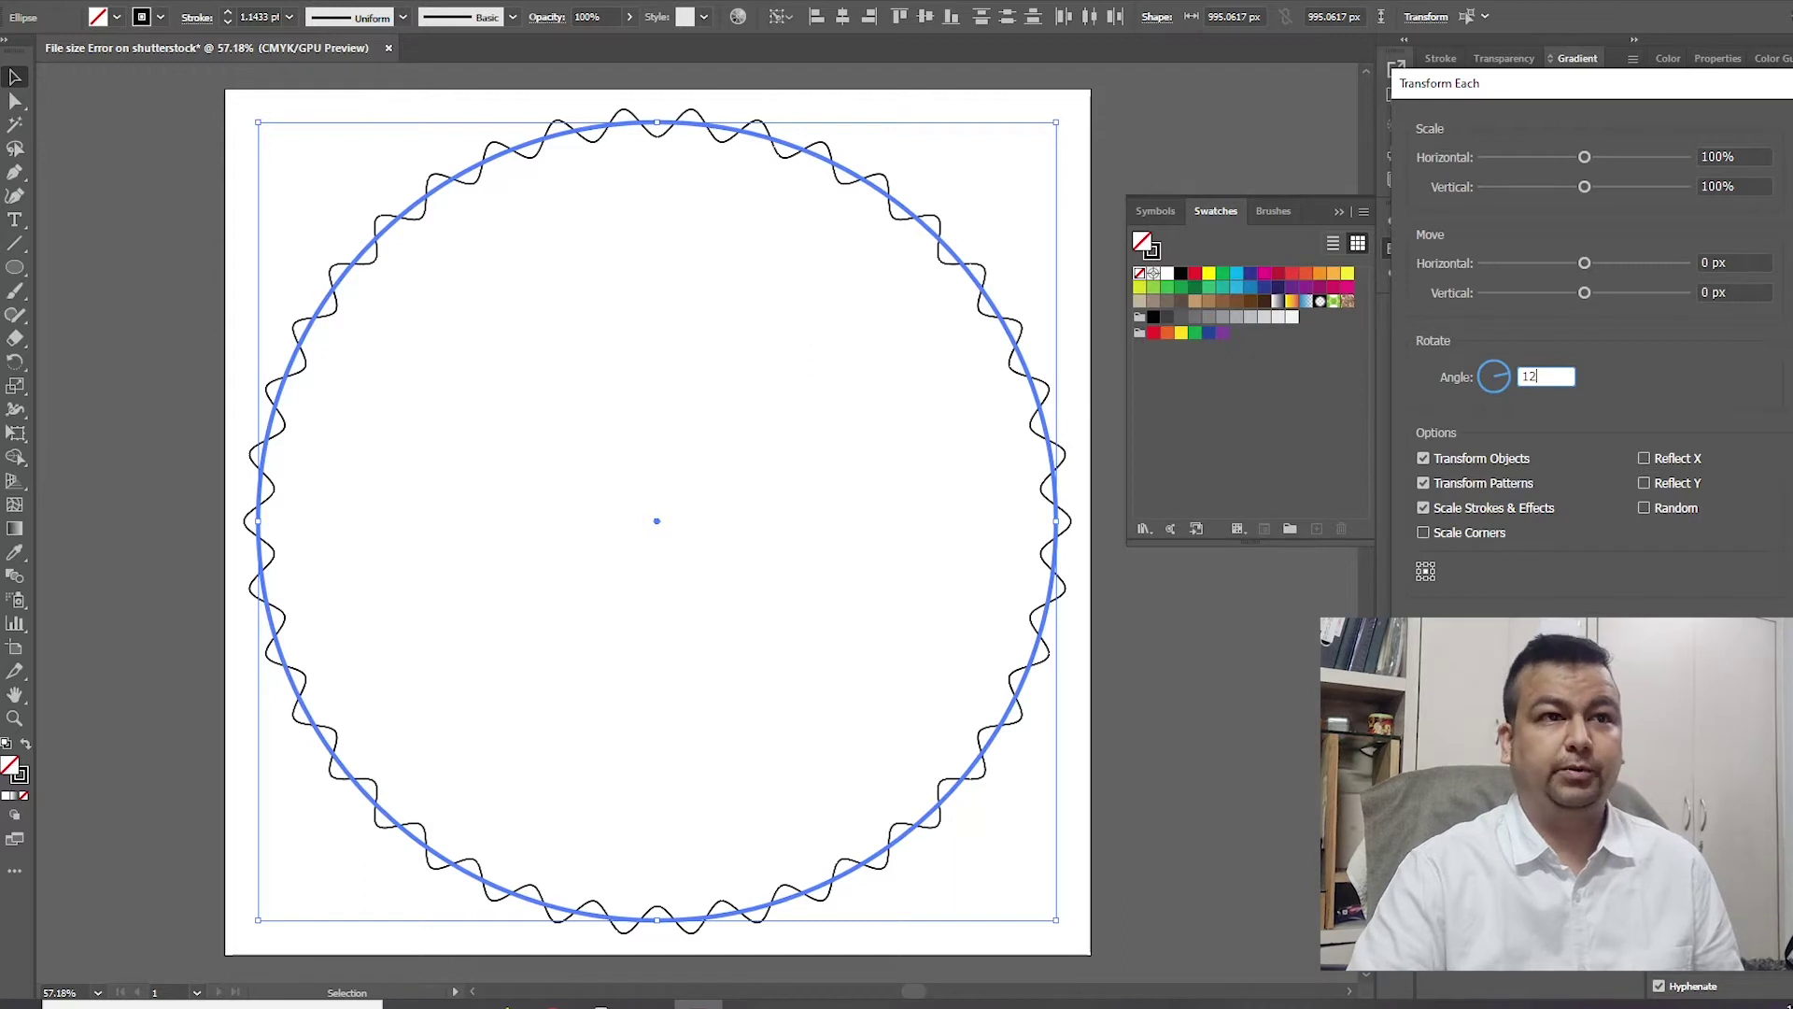
pyautogui.click(1439, 341)
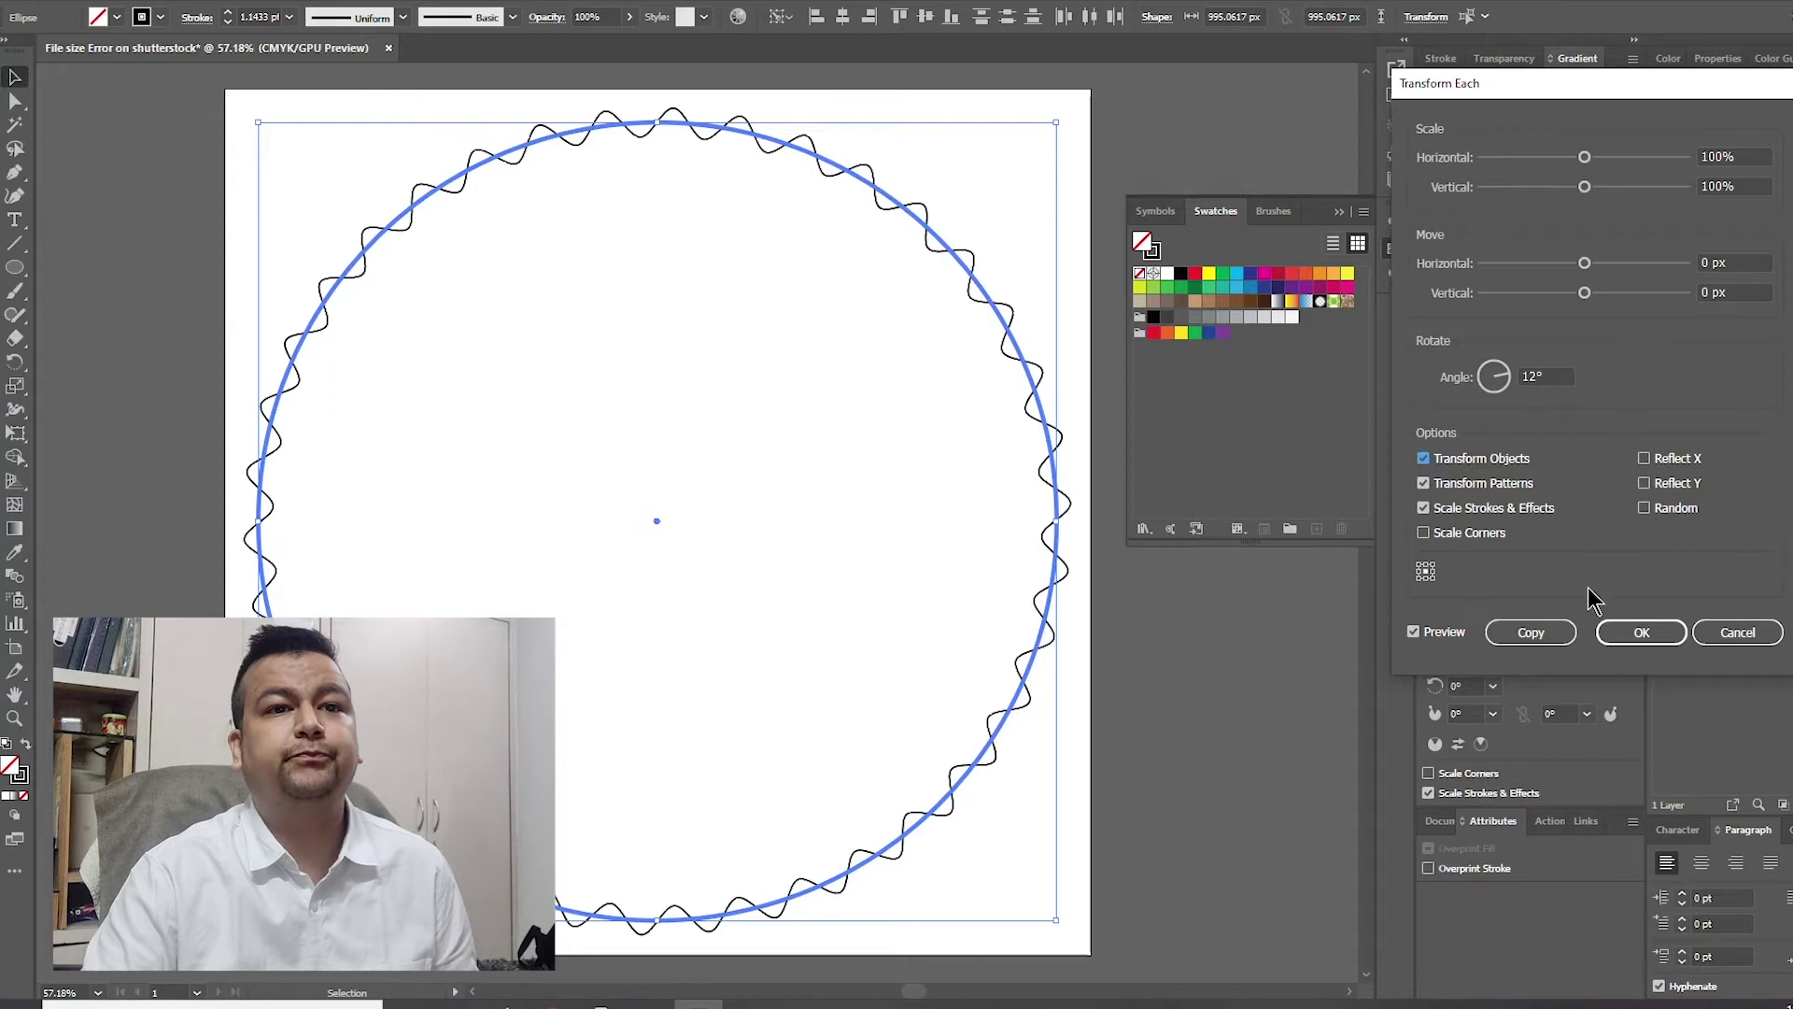
pyautogui.click(1556, 376)
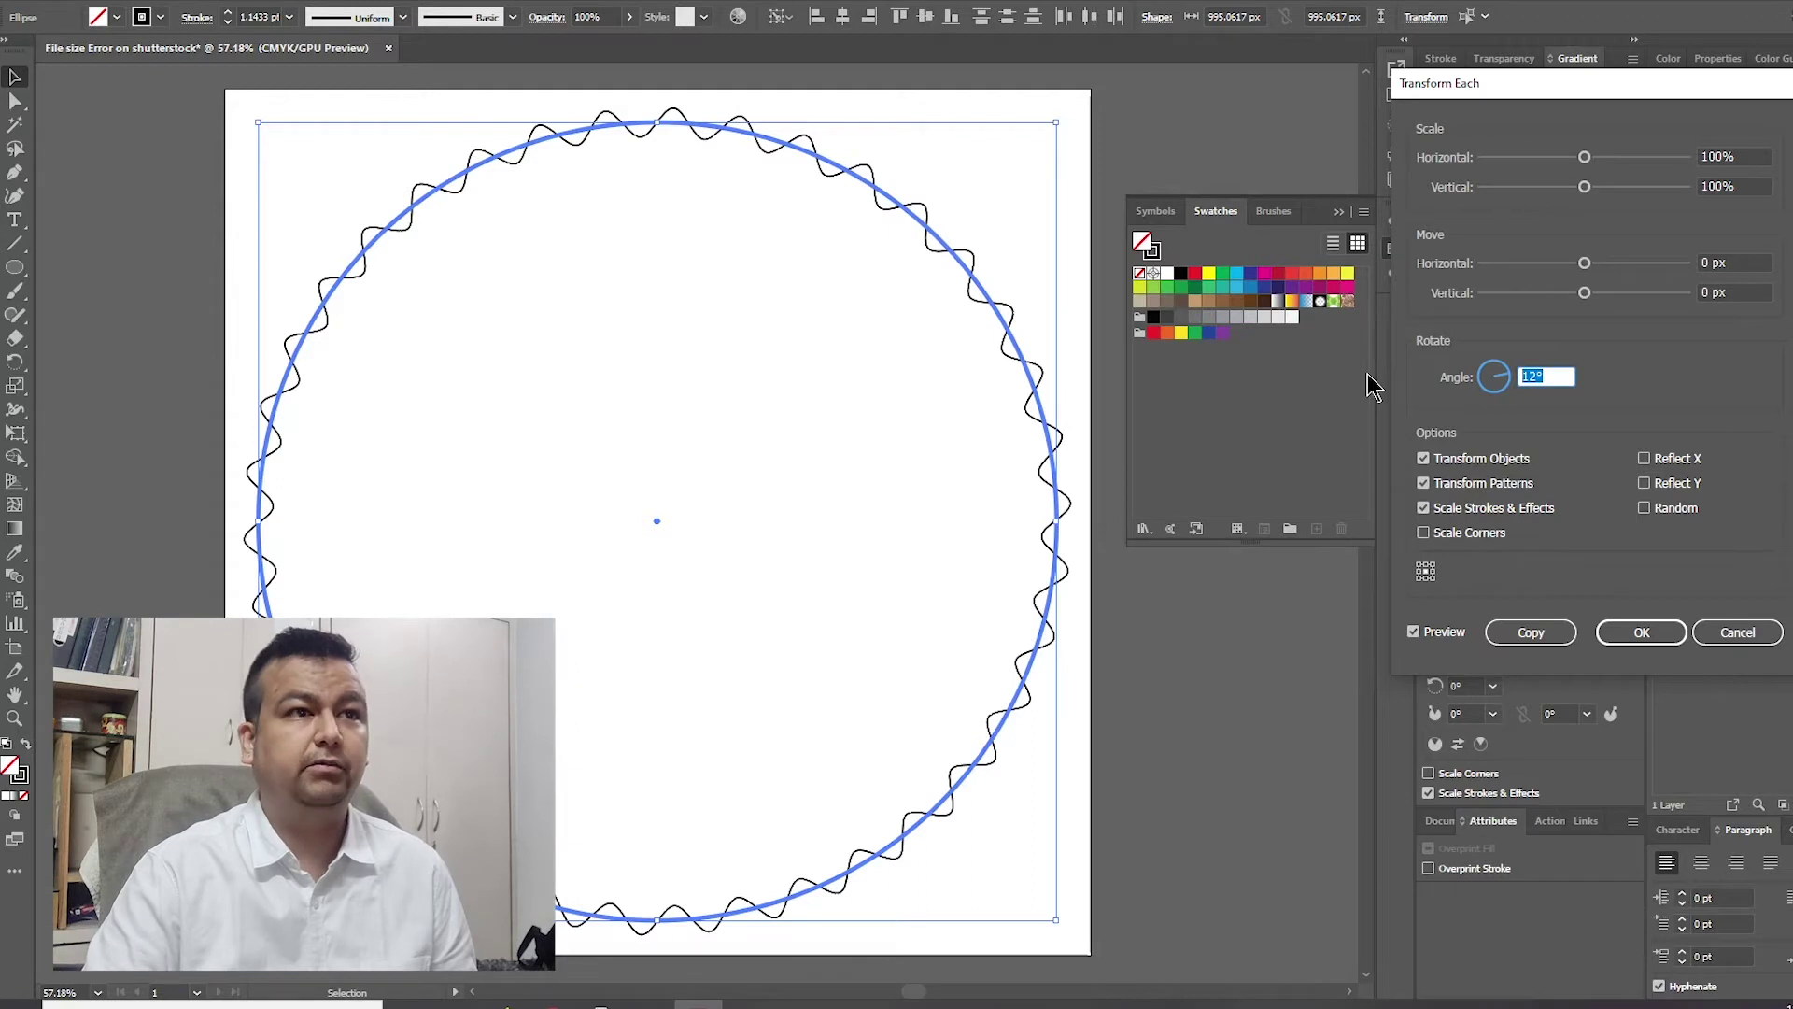
pyautogui.write('18')
pyautogui.press('Tab')
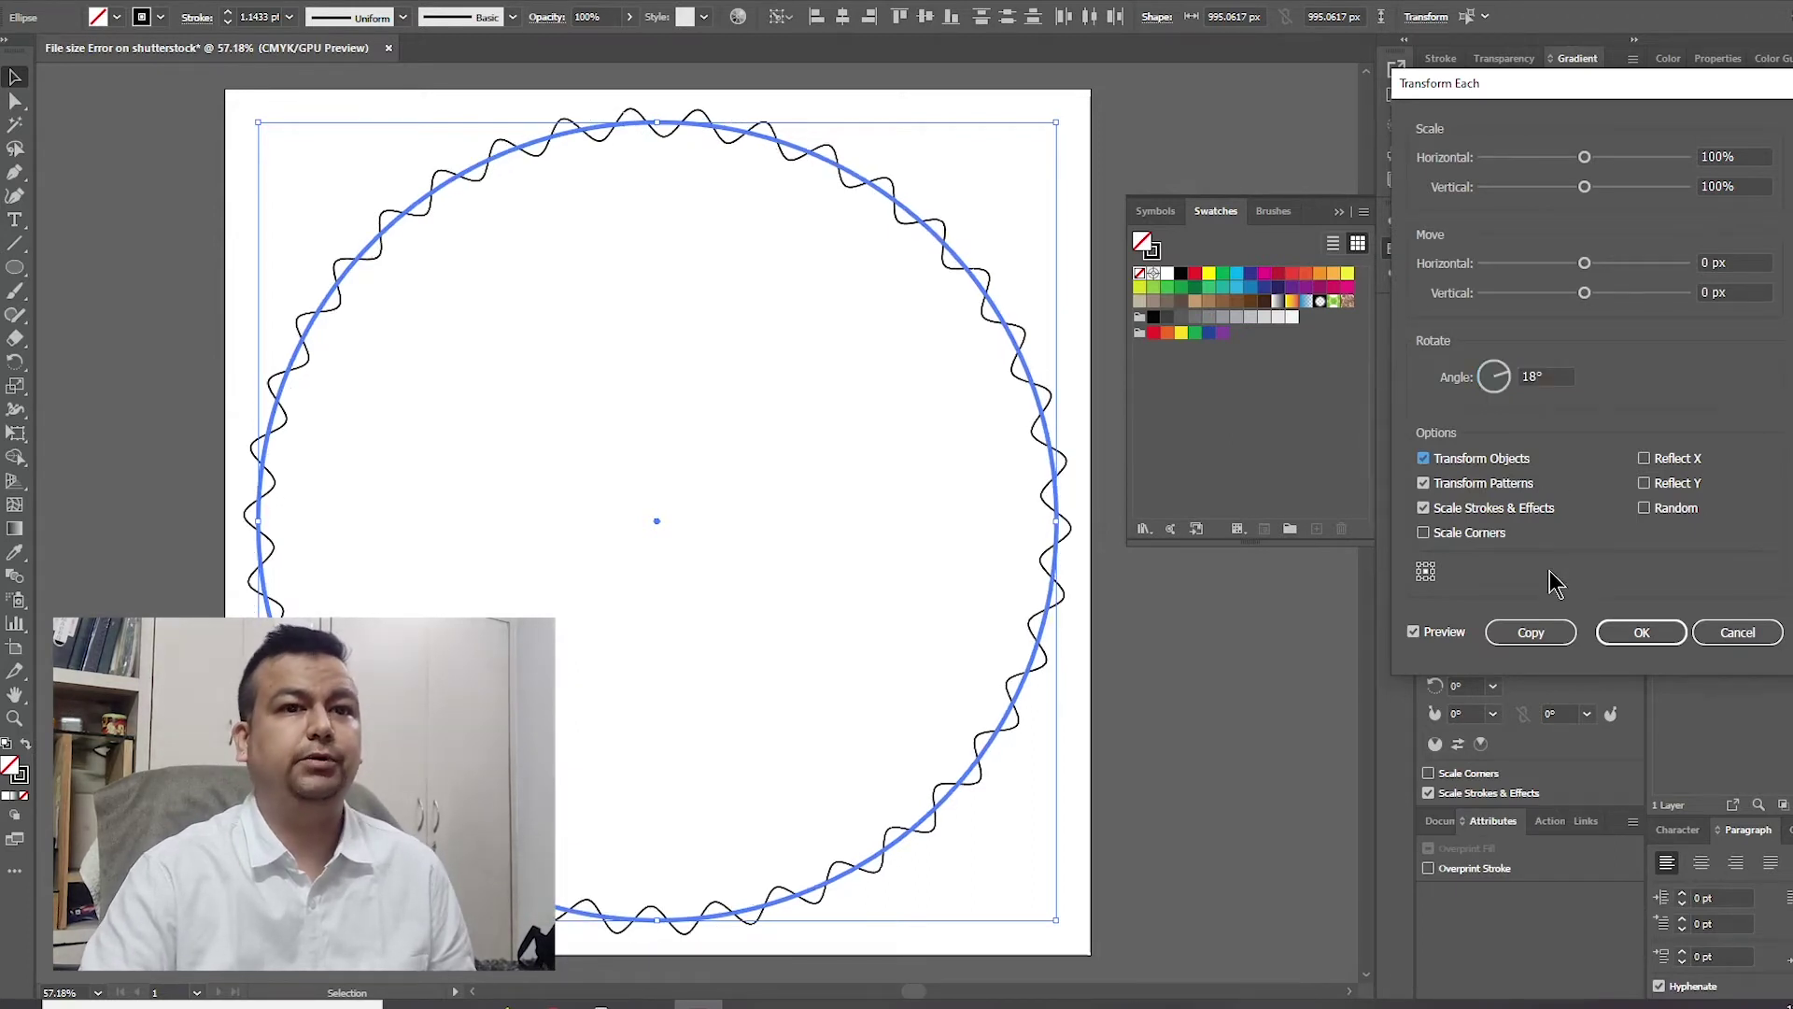
# Step: Make an 18°-rotated copy and repeat it with Ctrl+D to build the crosshatched ring
pyautogui.click(1532, 633)
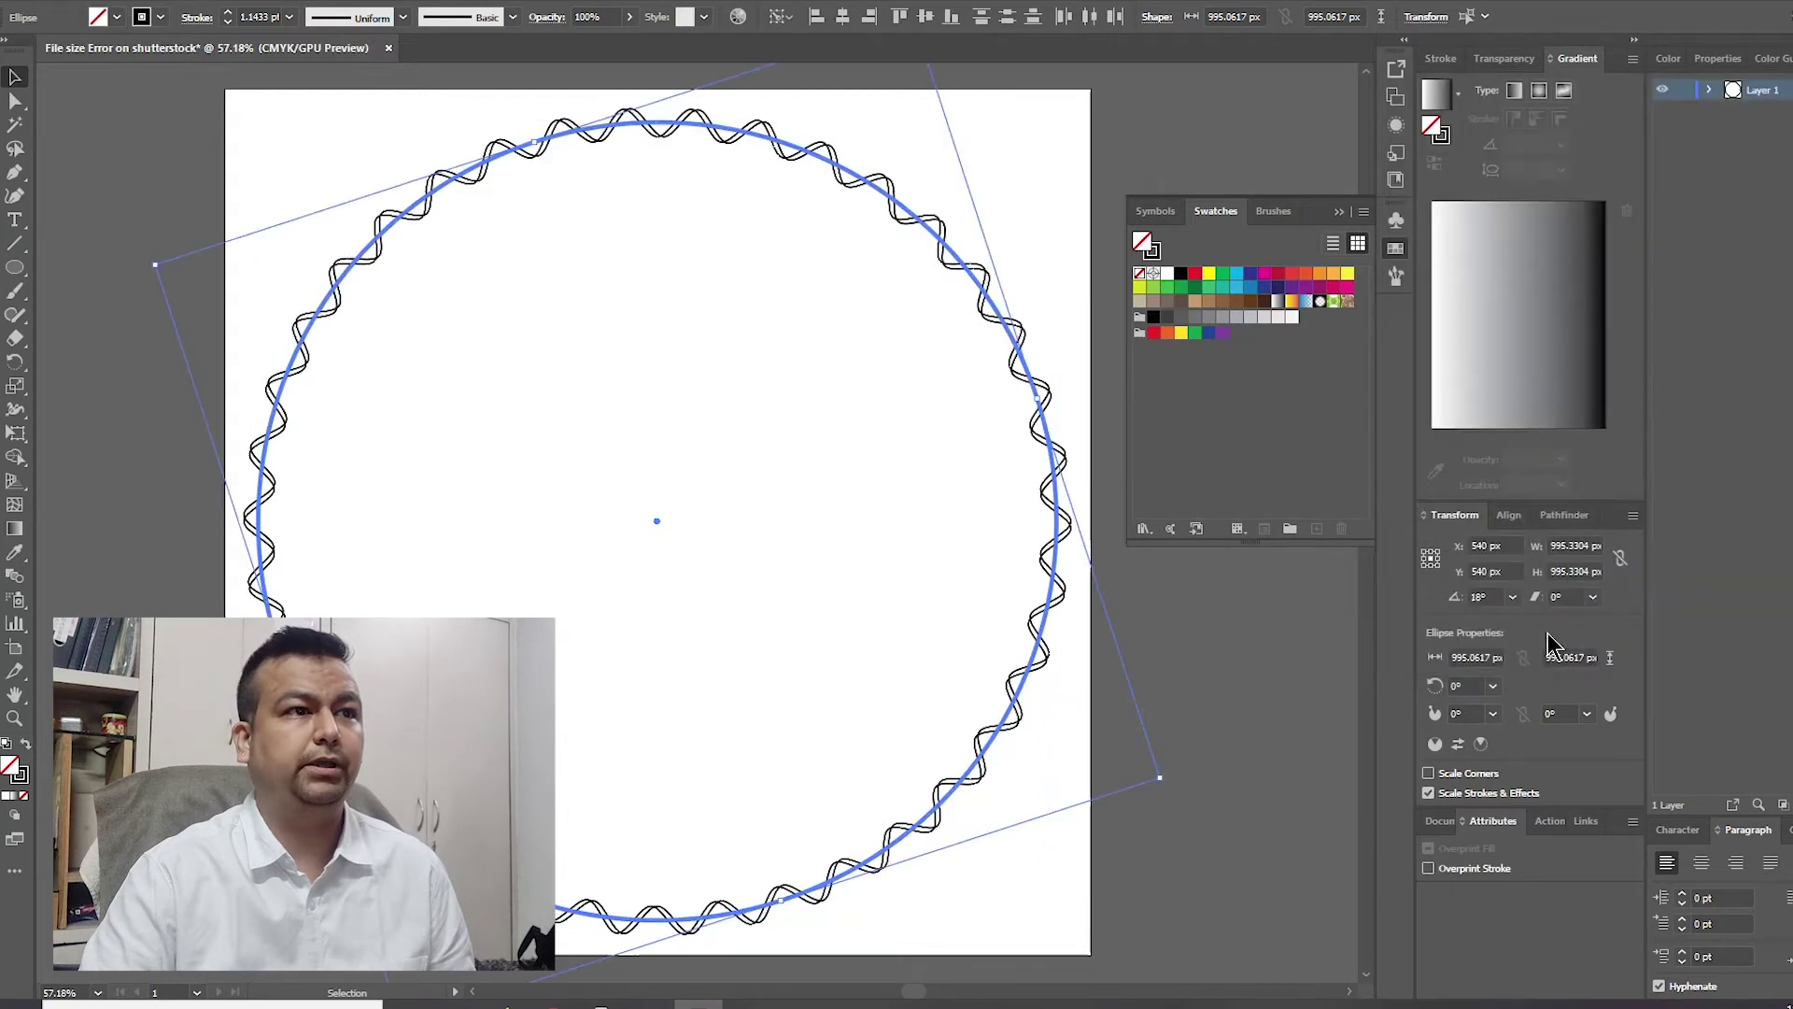
pyautogui.press('a')
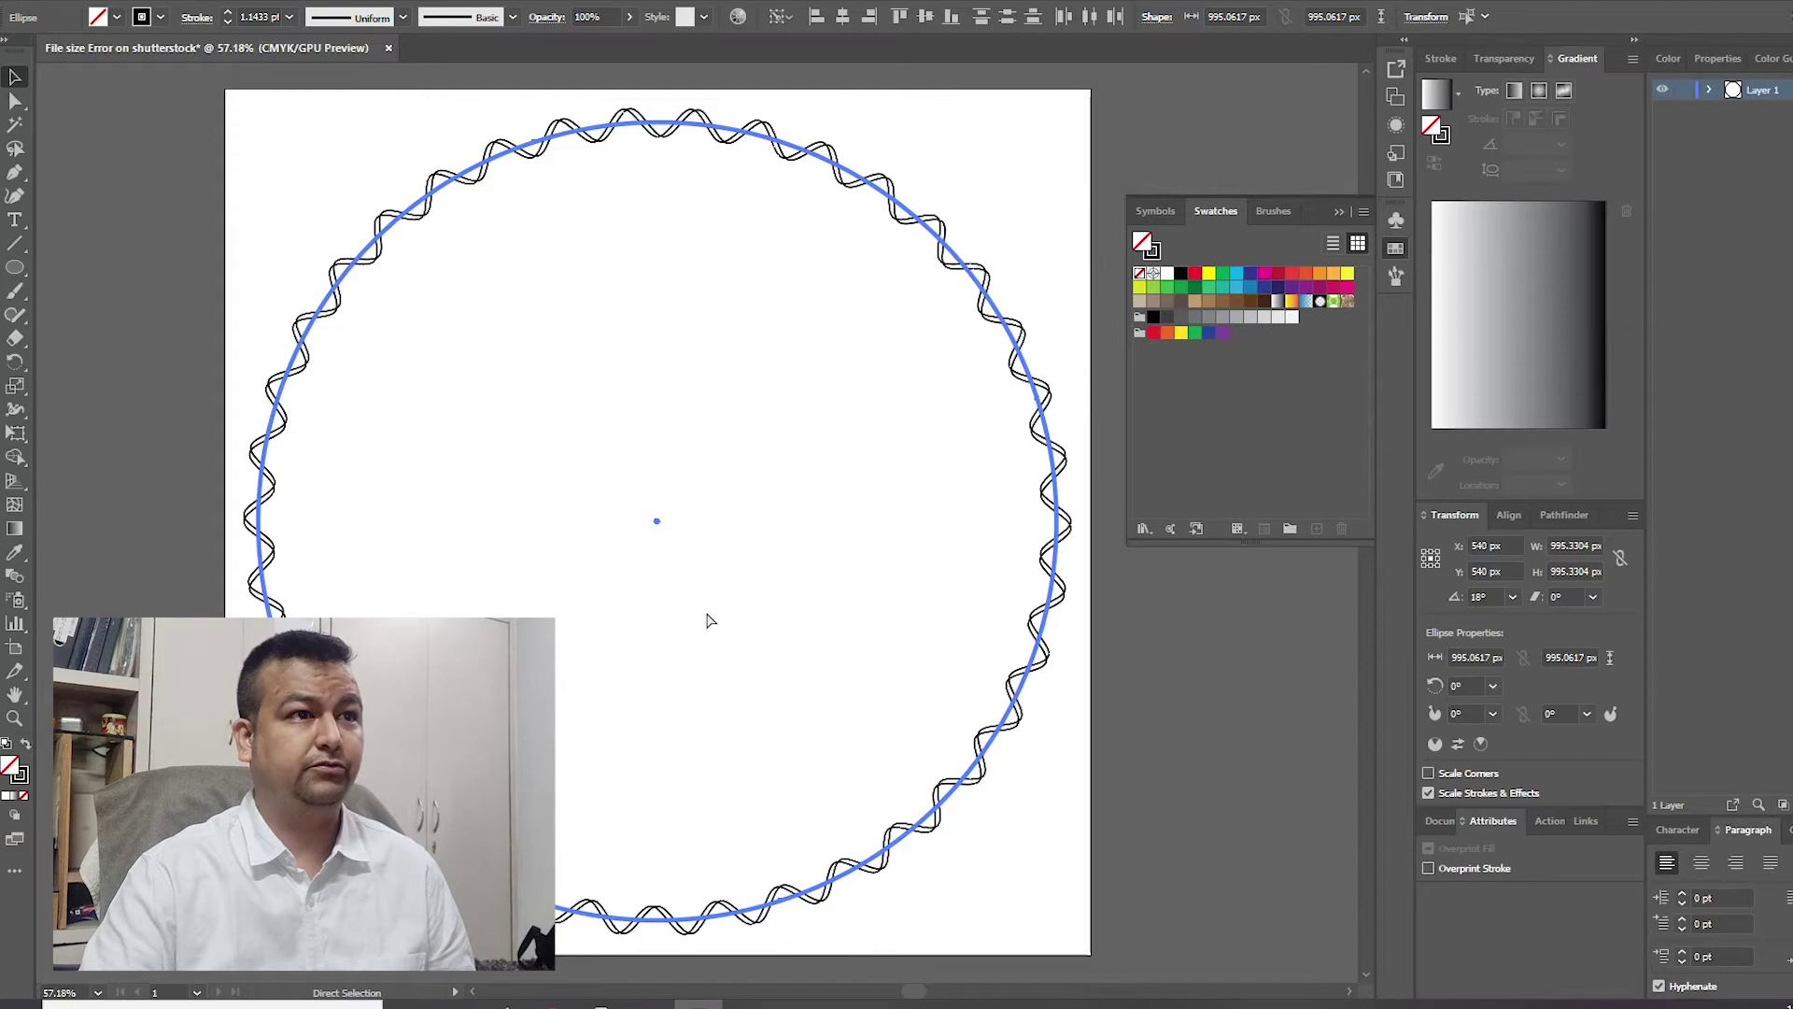
pyautogui.hotkey('ctrl', 'd')
pyautogui.hotkey('ctrl', 'd')
pyautogui.hotkey('ctrl', 'd')
pyautogui.hotkey('ctrl', 'd')
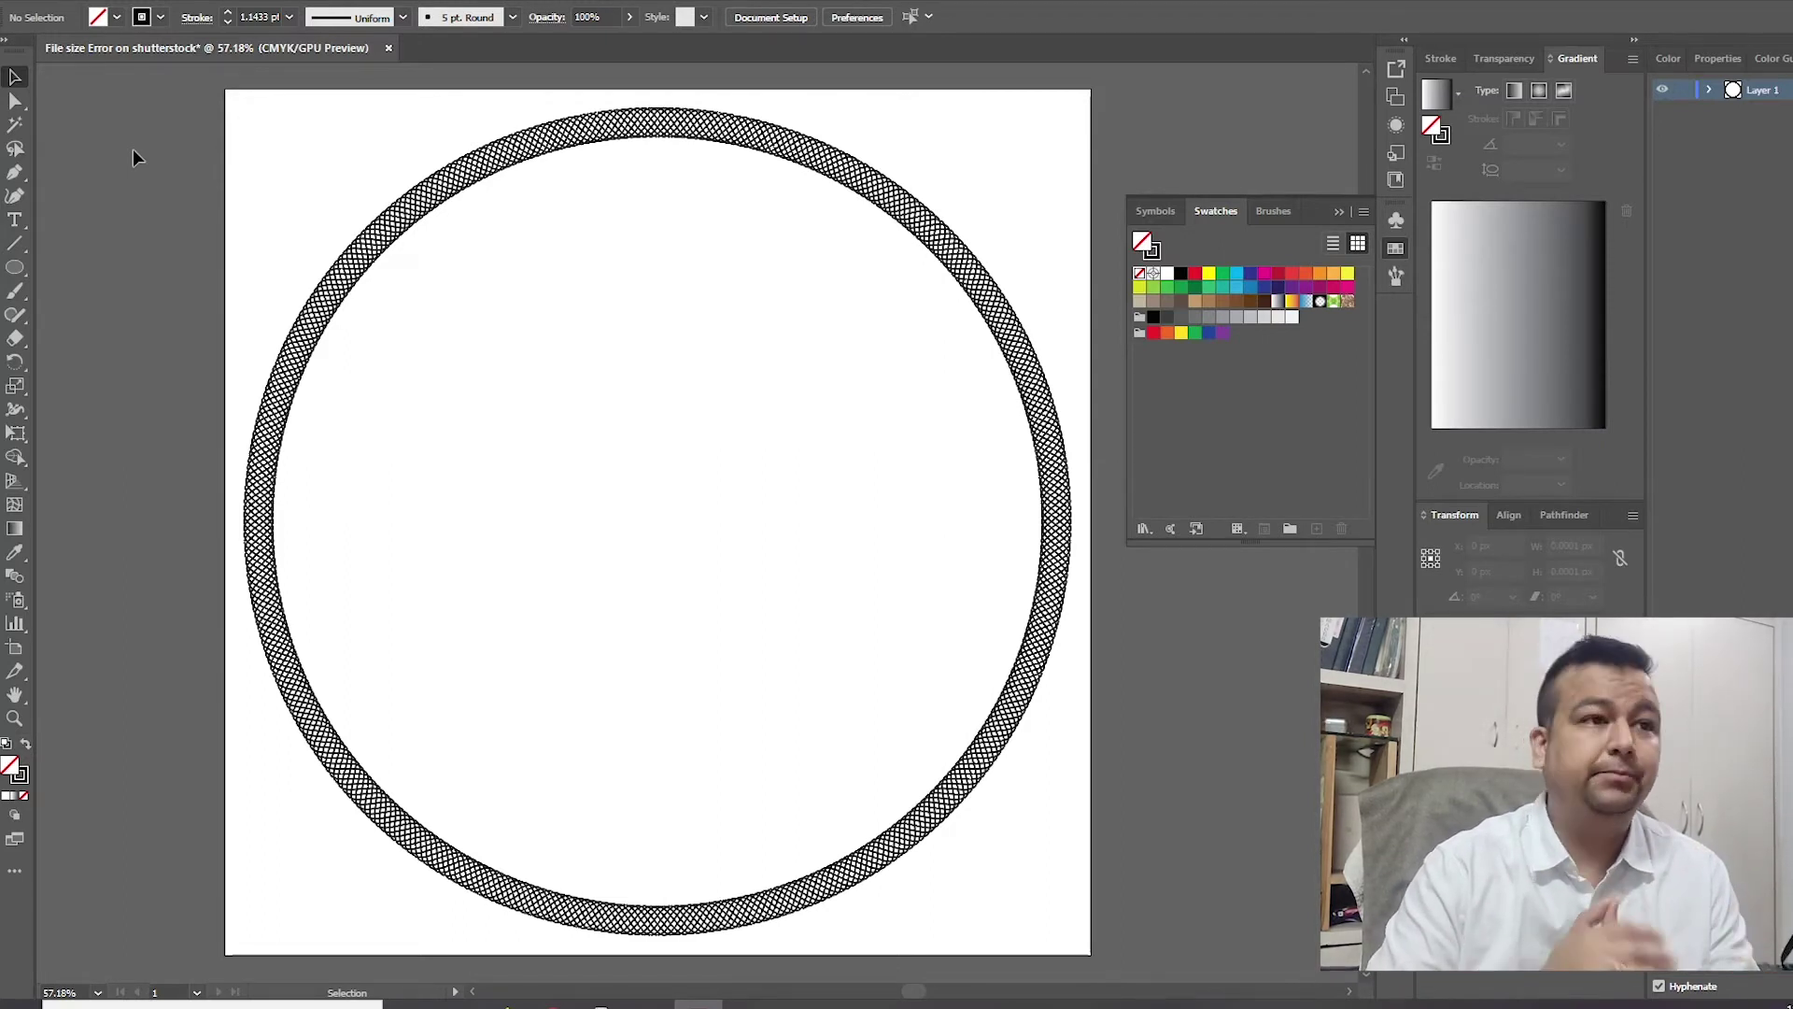
# Step: Resize the artboard to 3240 × 3240 px and position it at X 5000, Y 5000 px
pyautogui.moveTo(133, 150); pyautogui.dragTo(418, 451)
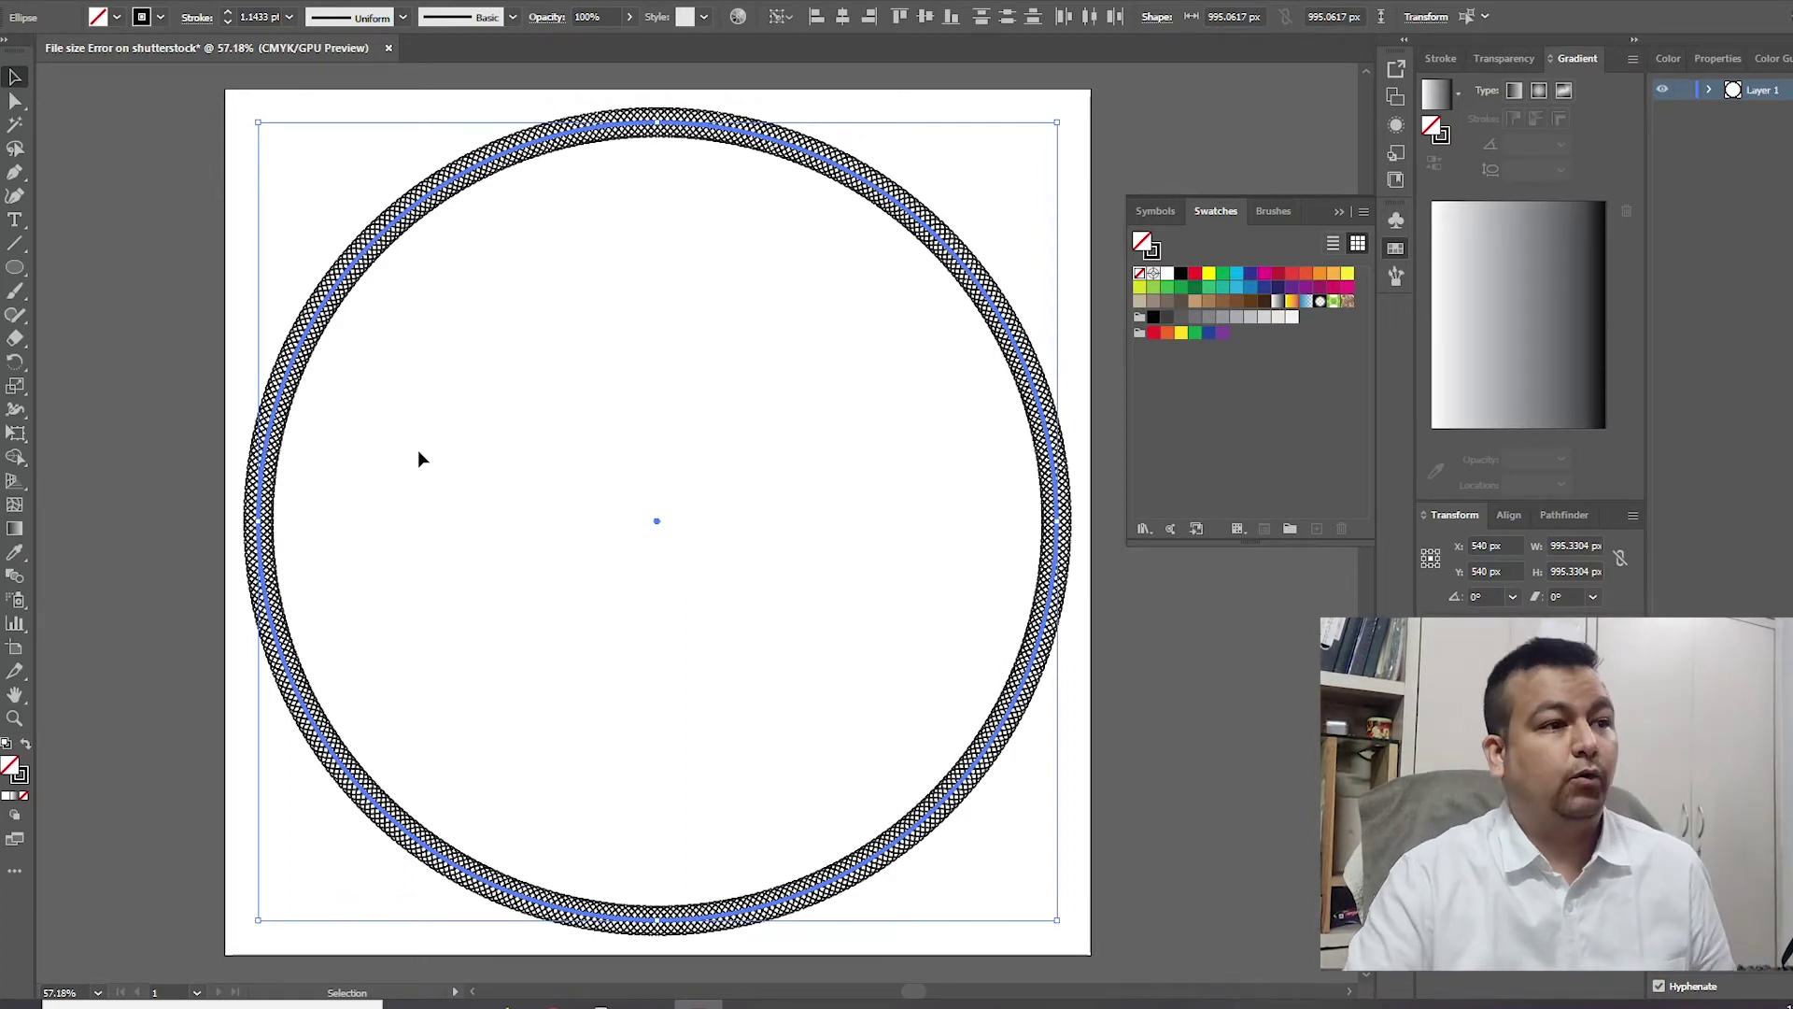
pyautogui.click(15, 647)
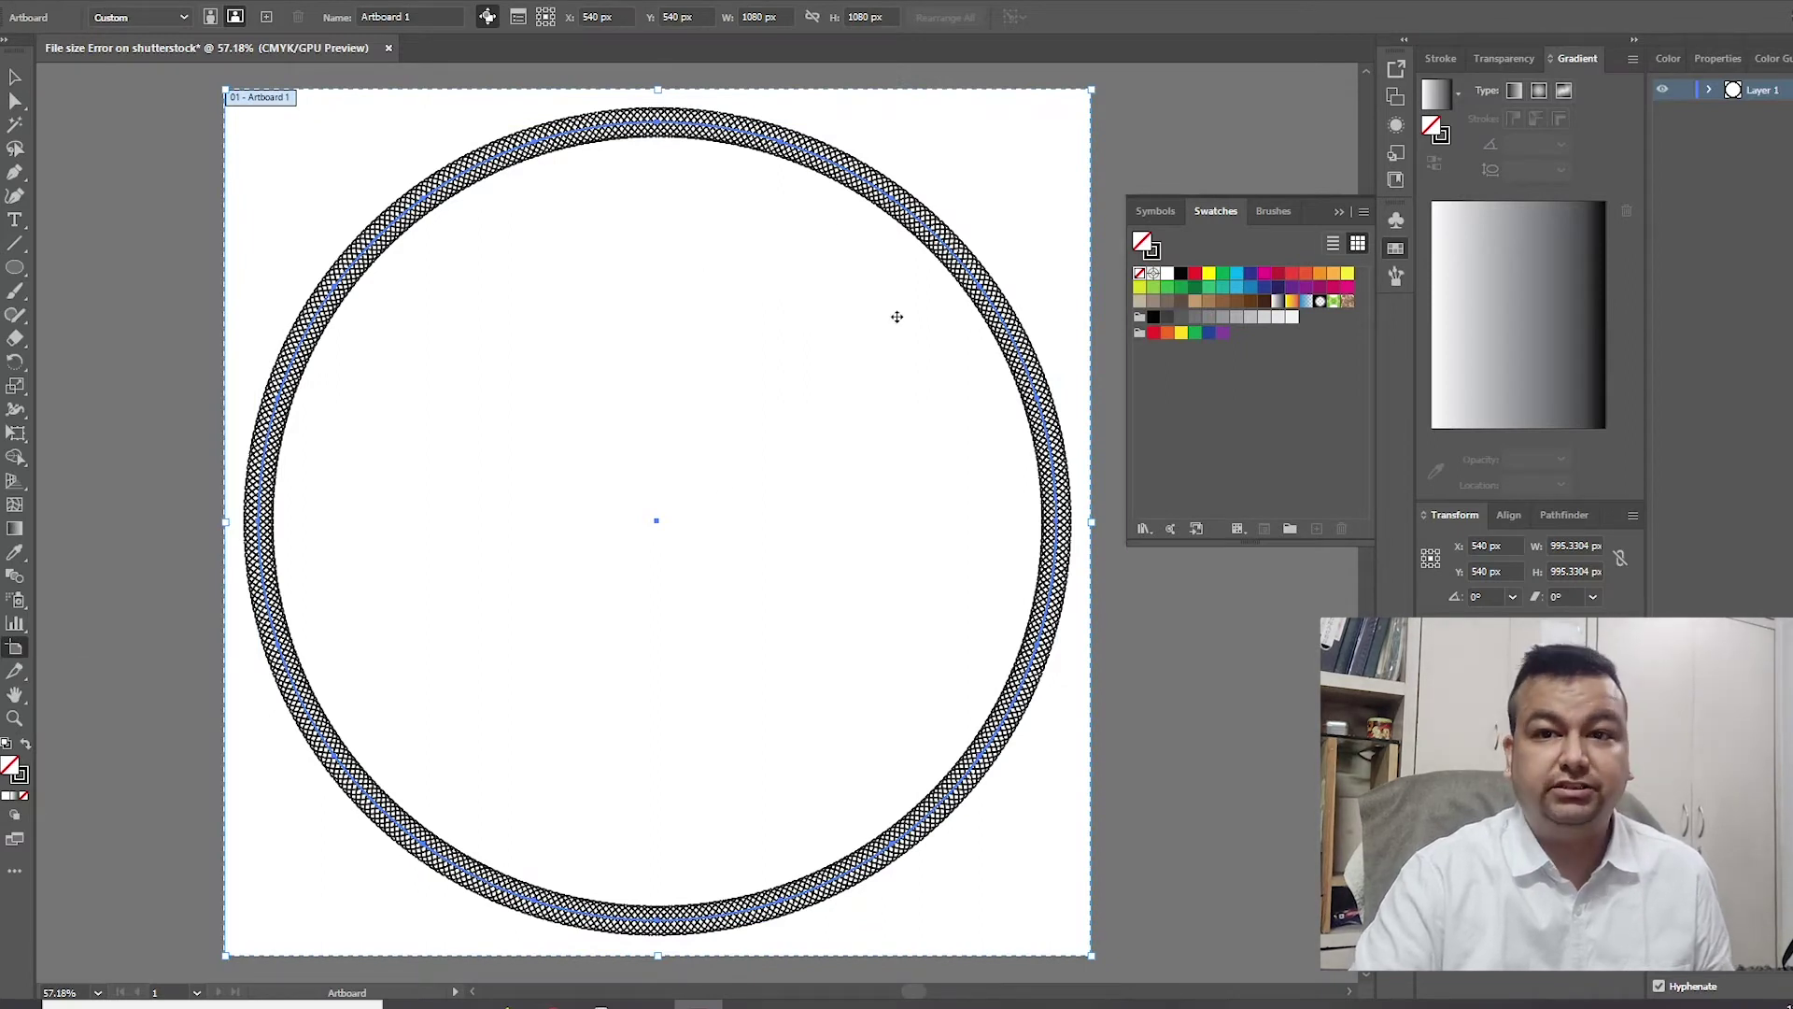
pyautogui.click(598, 17)
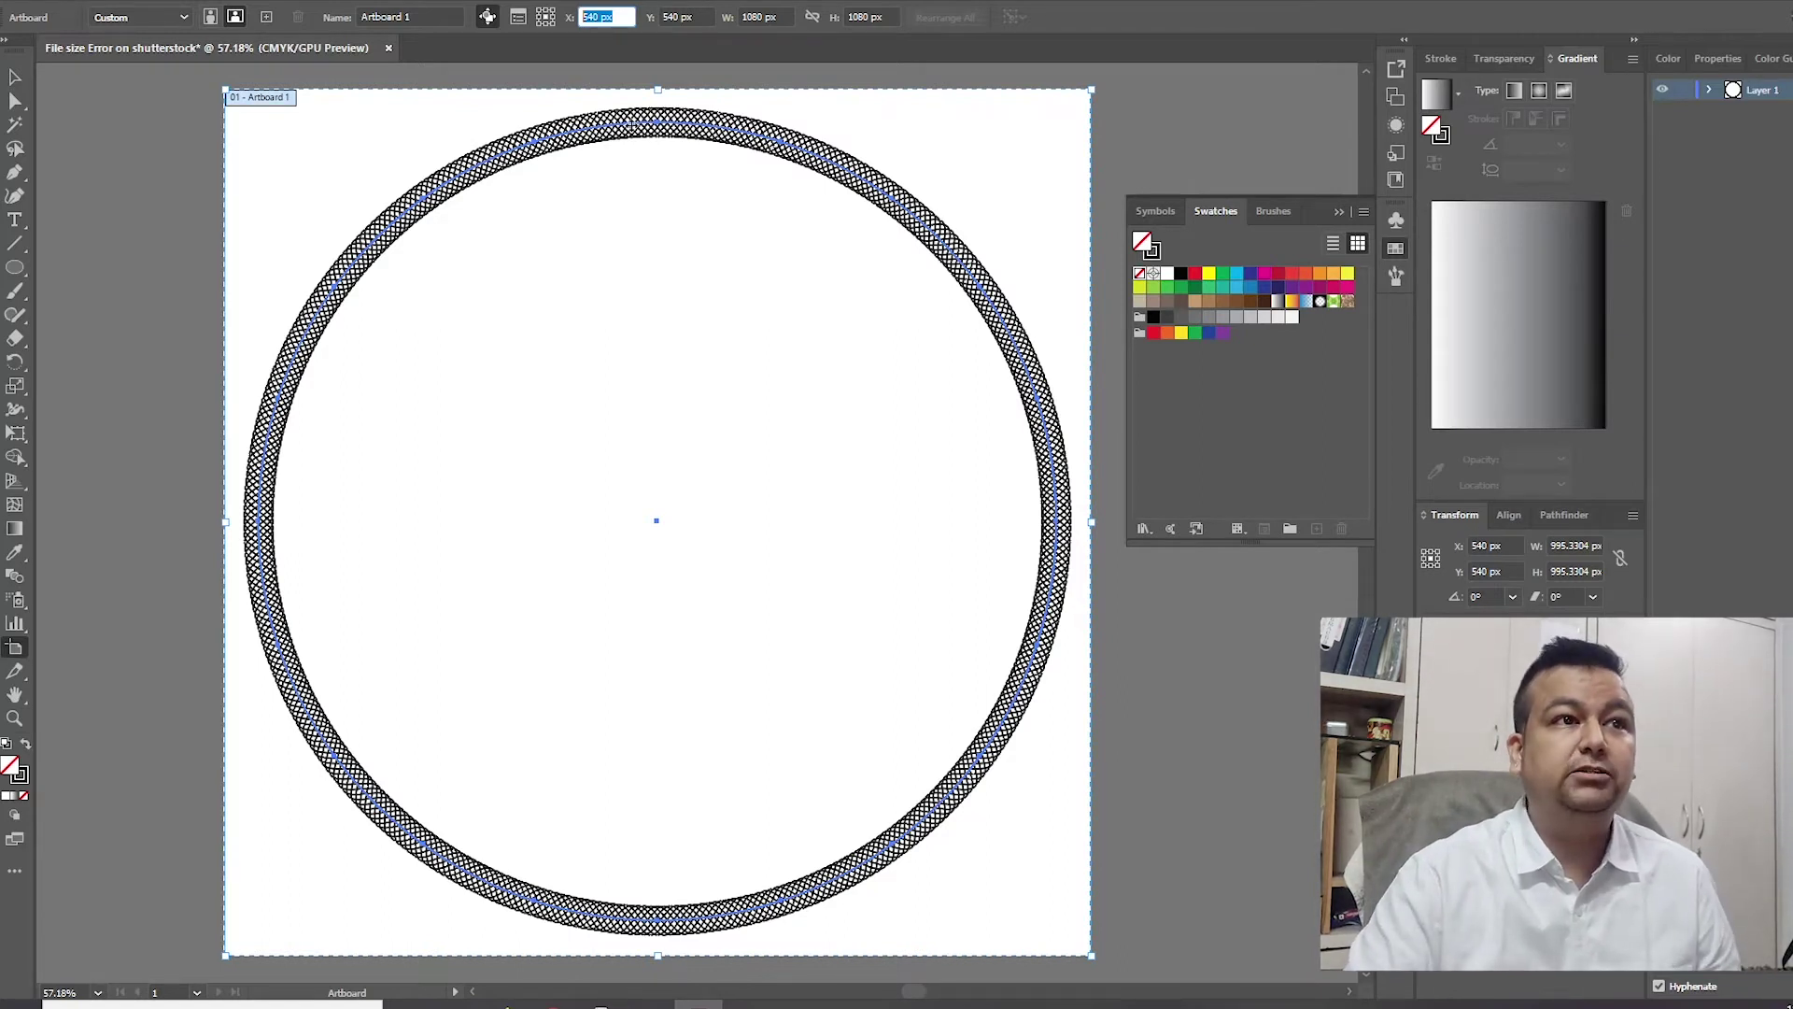
pyautogui.write('5000')
pyautogui.press('Tab')
pyautogui.write('5')
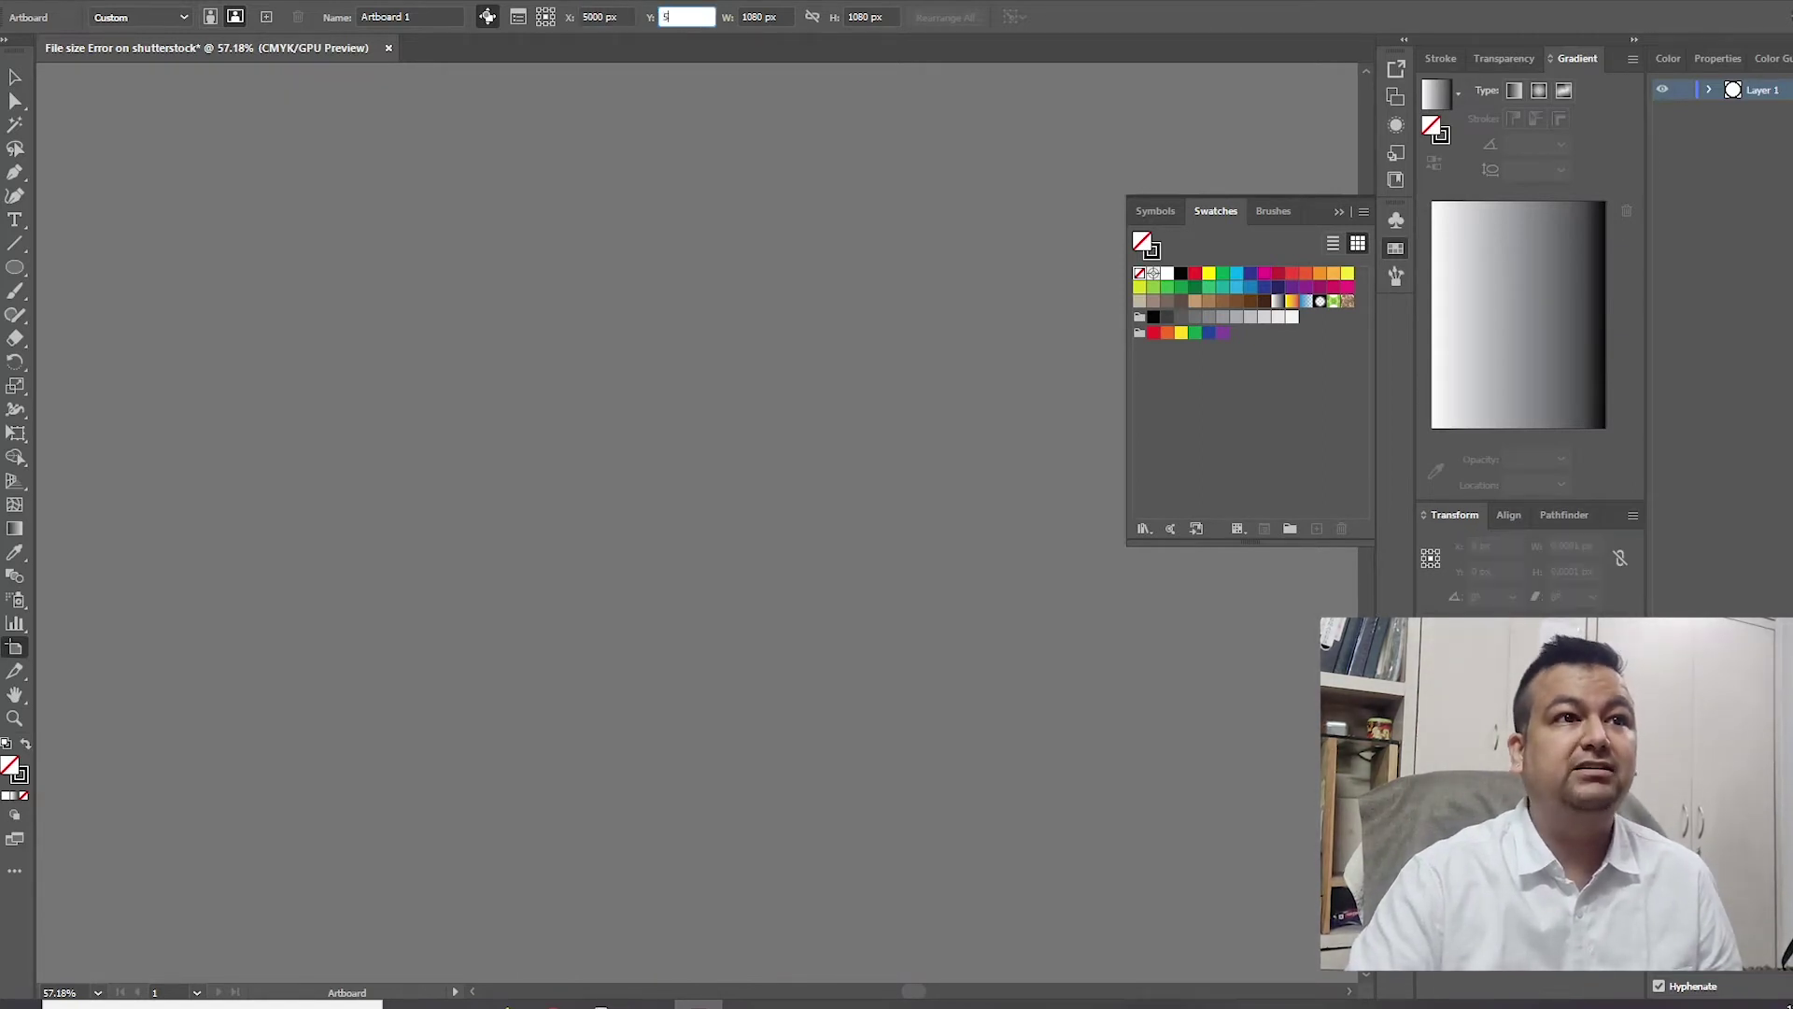
pyautogui.write('000')
pyautogui.press('Tab')
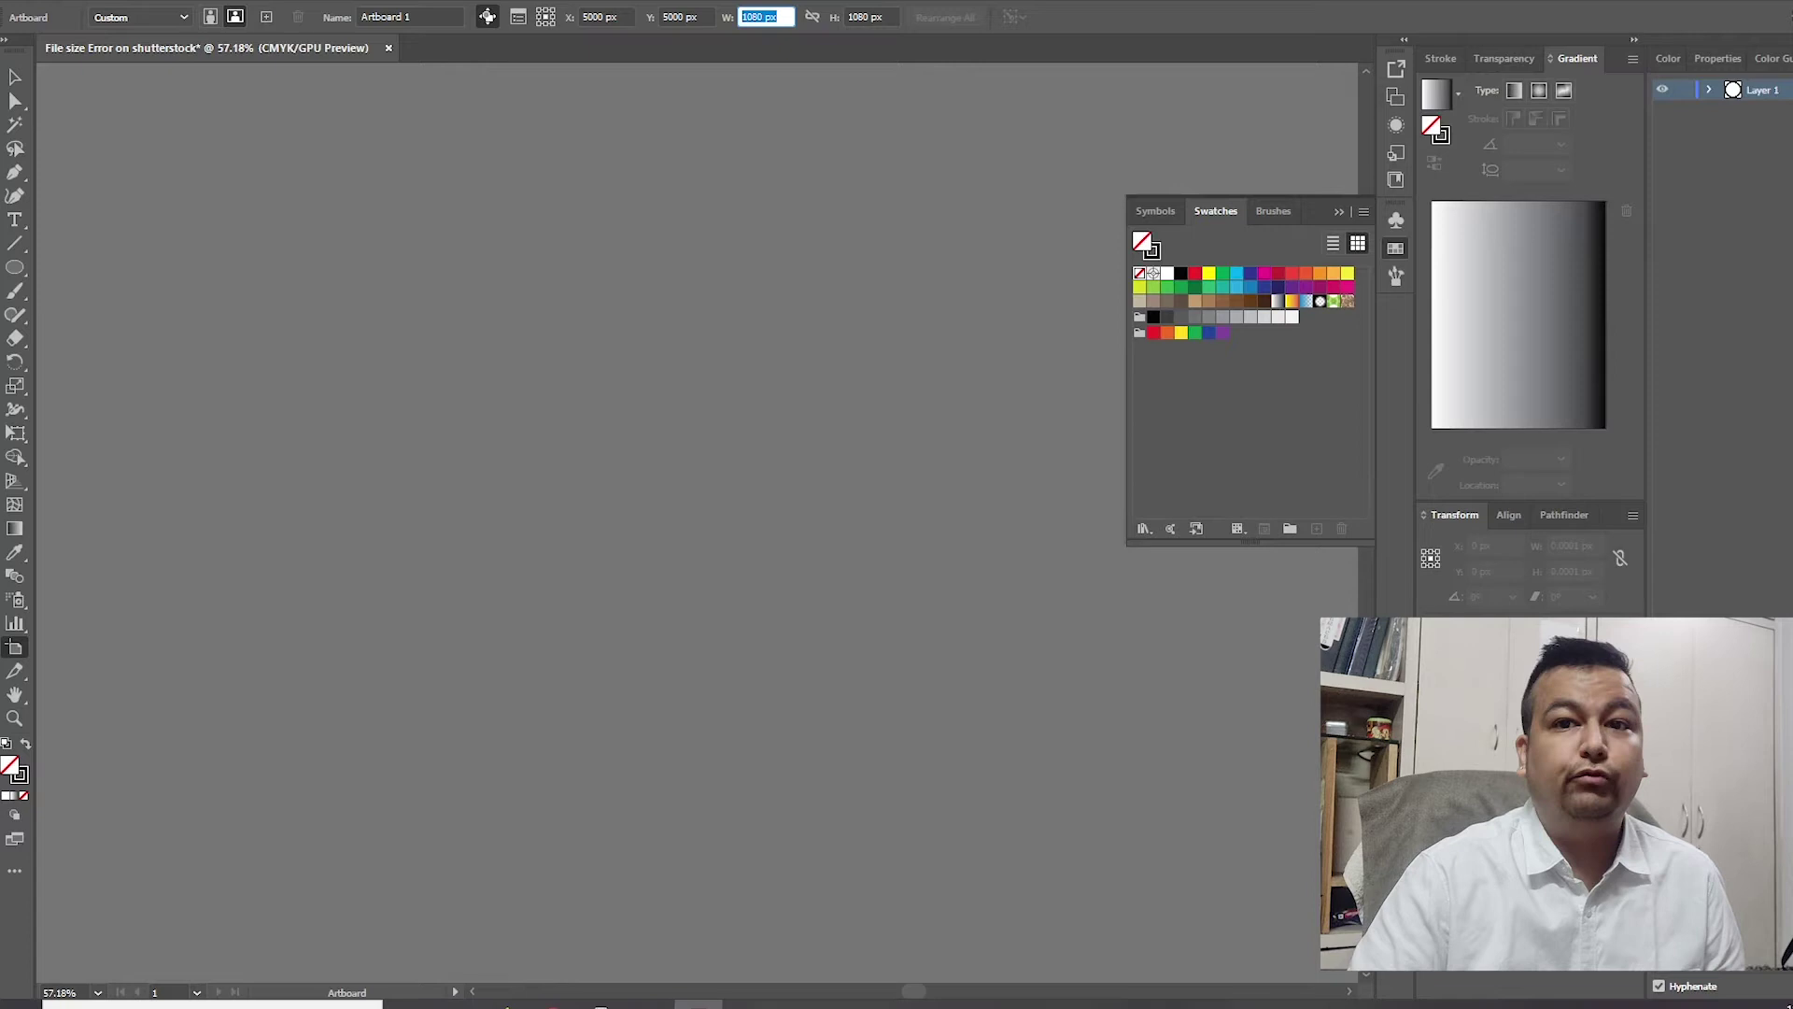
pyautogui.write('3240')
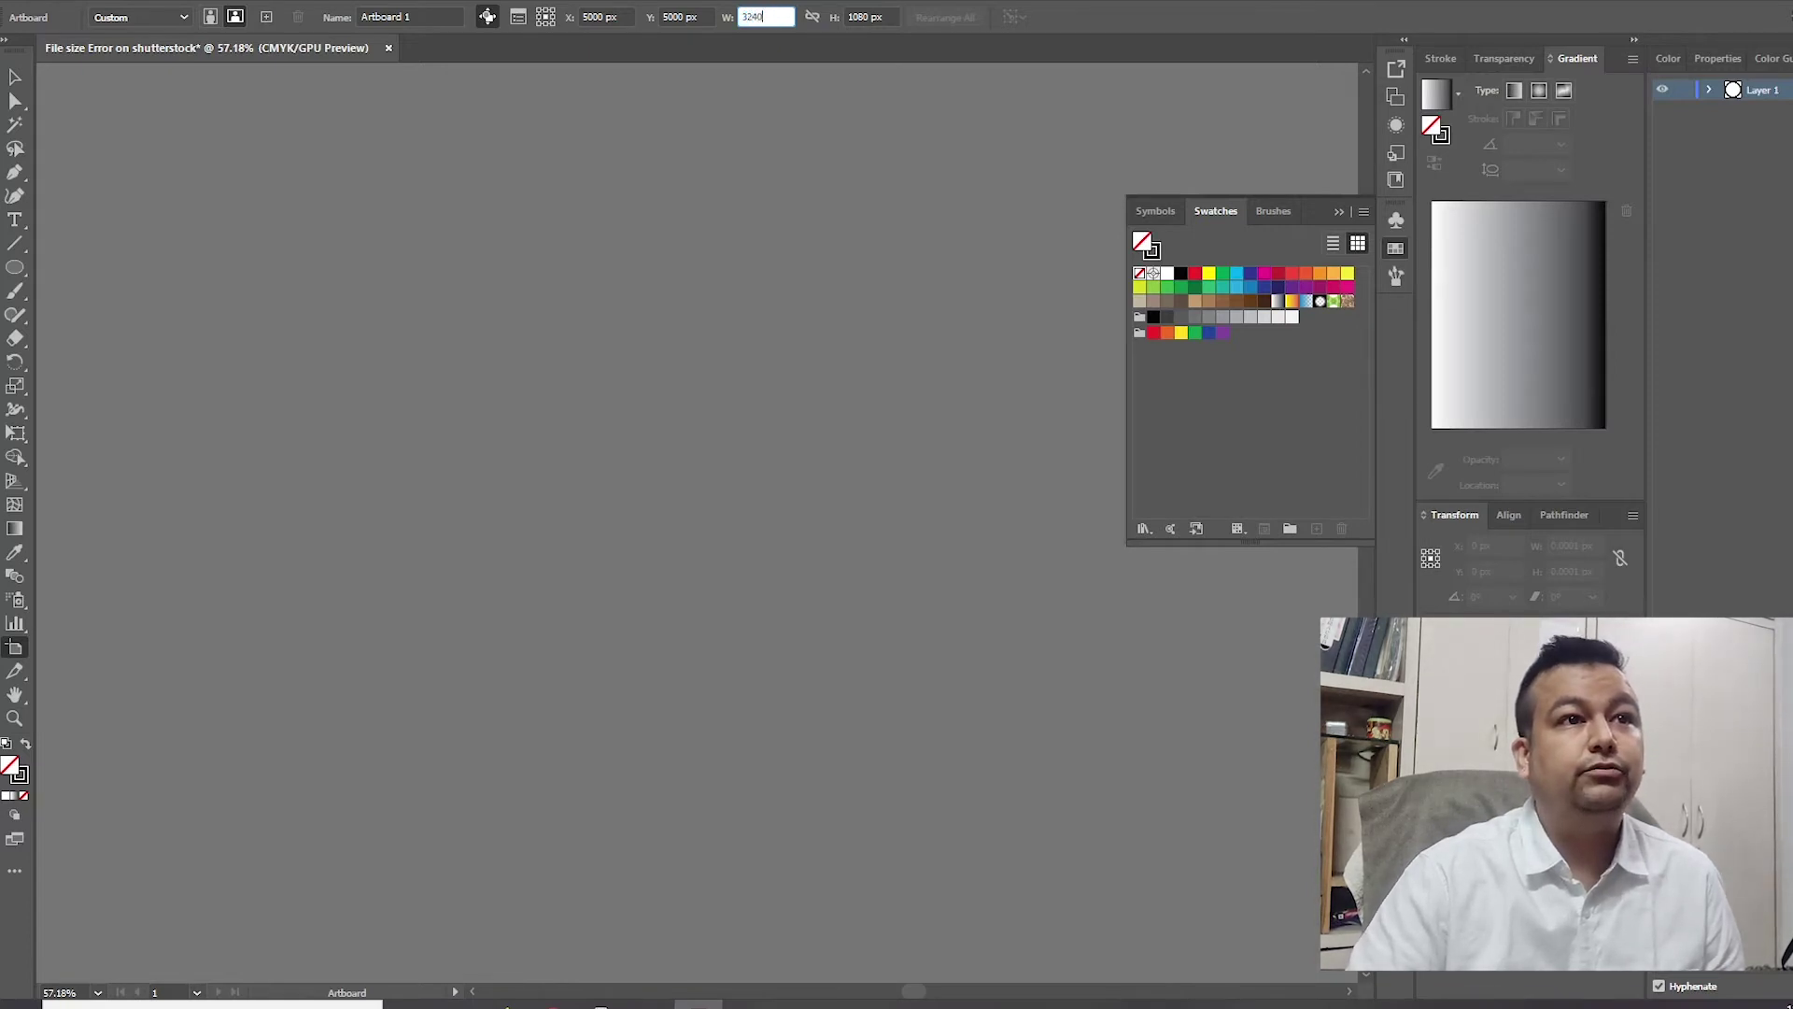
pyautogui.press('Tab')
pyautogui.write('3240')
pyautogui.press('Tab')
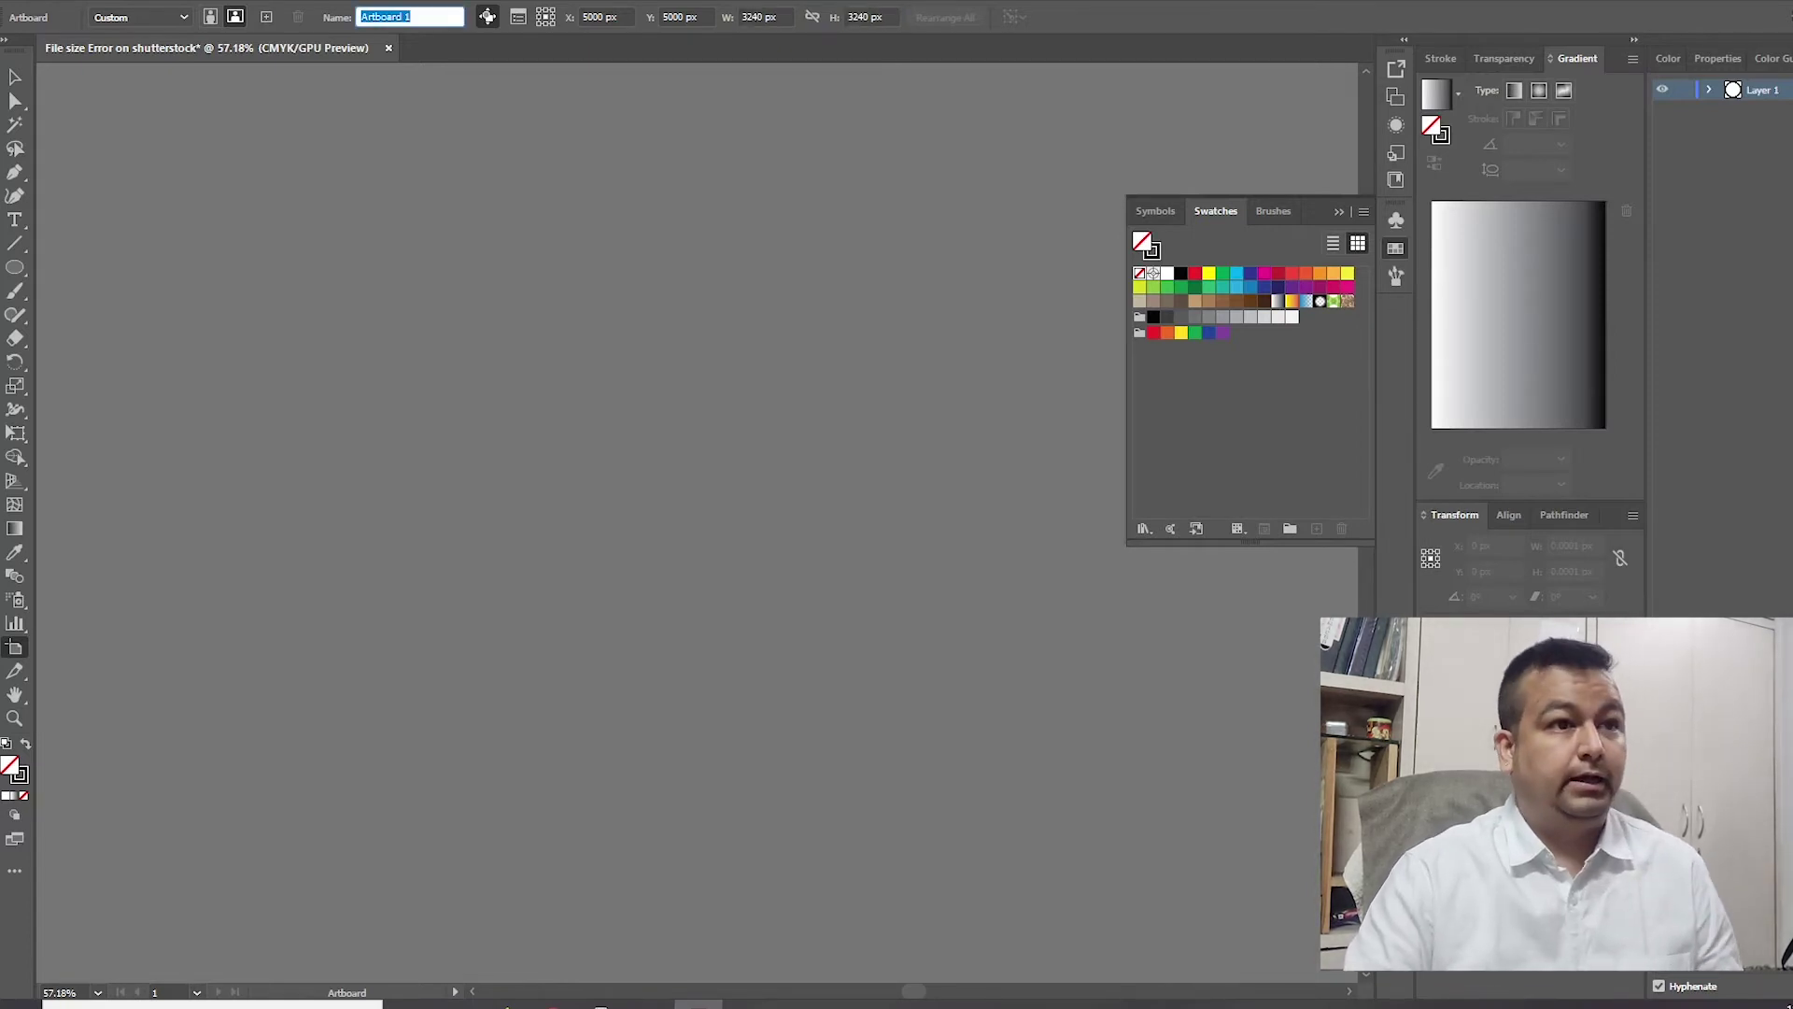
pyautogui.press('Escape')
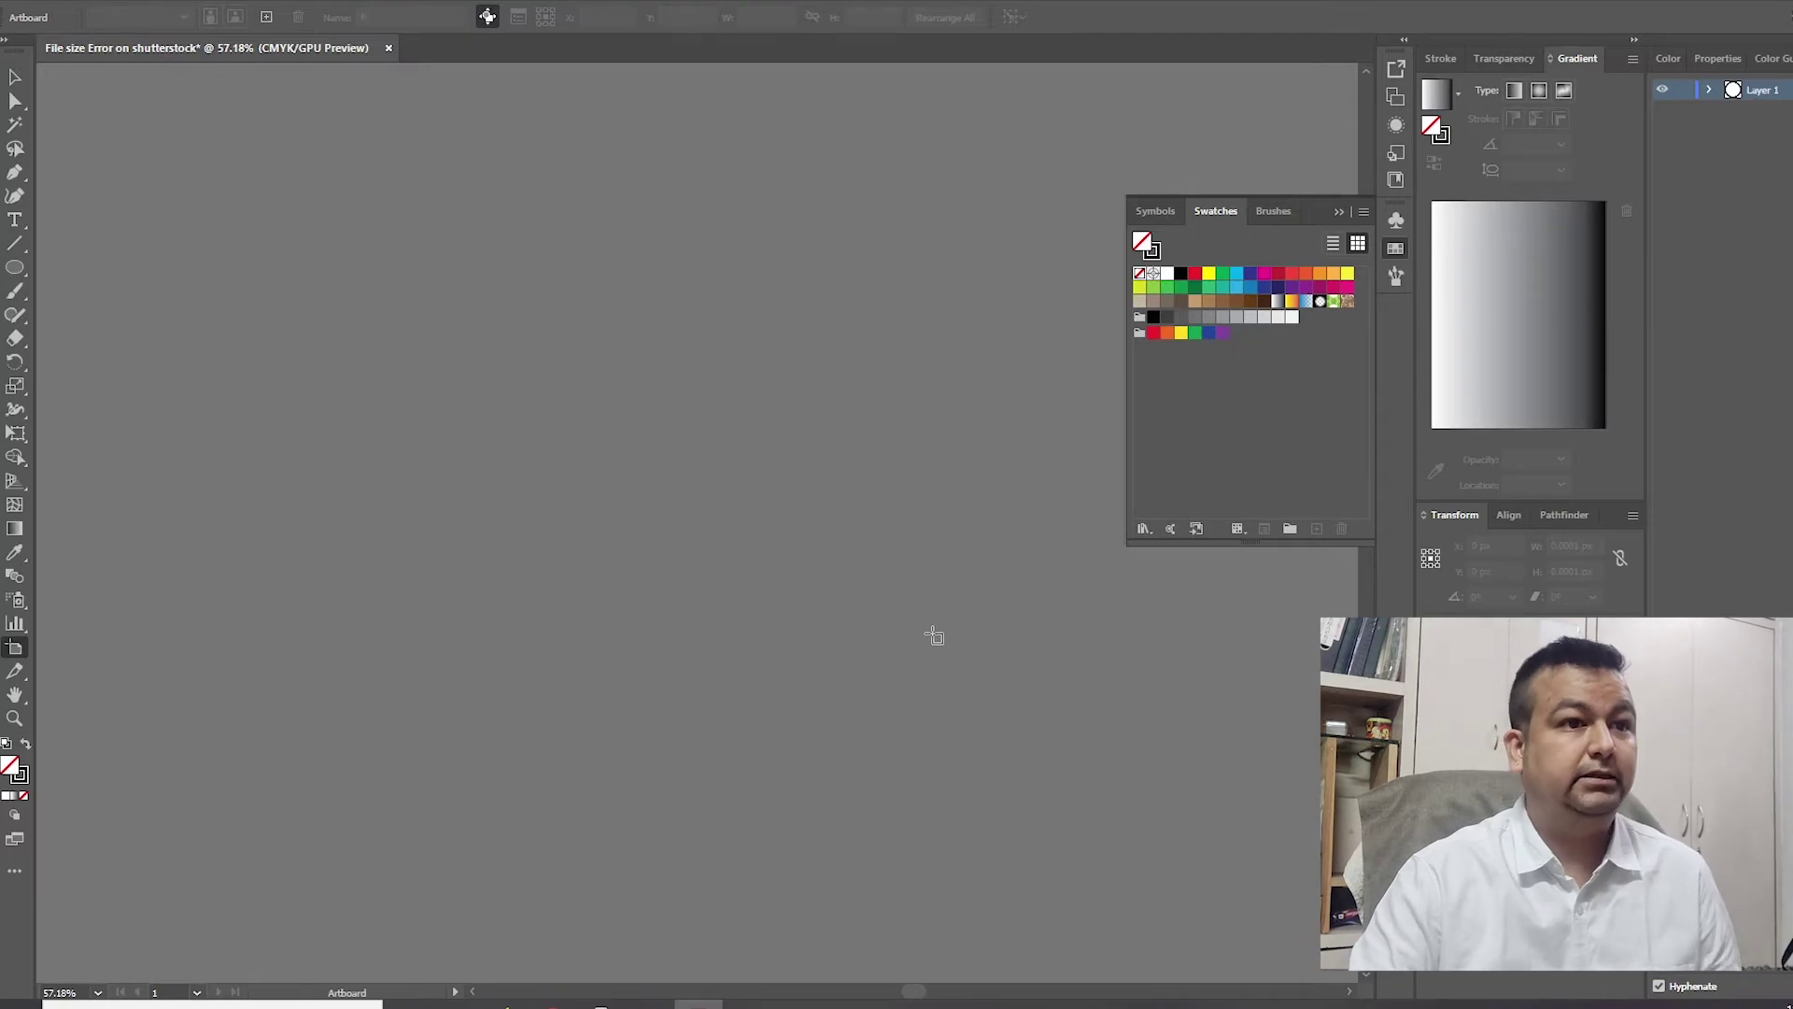
# Step: Fit the artboard in view and scale the ring up to about 3087 px across
pyautogui.press('h')
pyautogui.moveTo(933, 632)
pyautogui.mouseDown()
pyautogui.moveTo(536, 243)
pyautogui.moveTo(861, 664)
pyautogui.moveTo(664, 448)
pyautogui.moveTo(1069, 671)
pyautogui.moveTo(541, 368)
pyautogui.moveTo(885, 649)
pyautogui.moveTo(624, 341)
pyautogui.moveTo(633, 248)
pyautogui.moveTo(660, 276)
pyautogui.moveTo(613, 404)
pyautogui.moveTo(638, 405)
pyautogui.mouseUp()
pyautogui.hotkey('ctrl', '0')
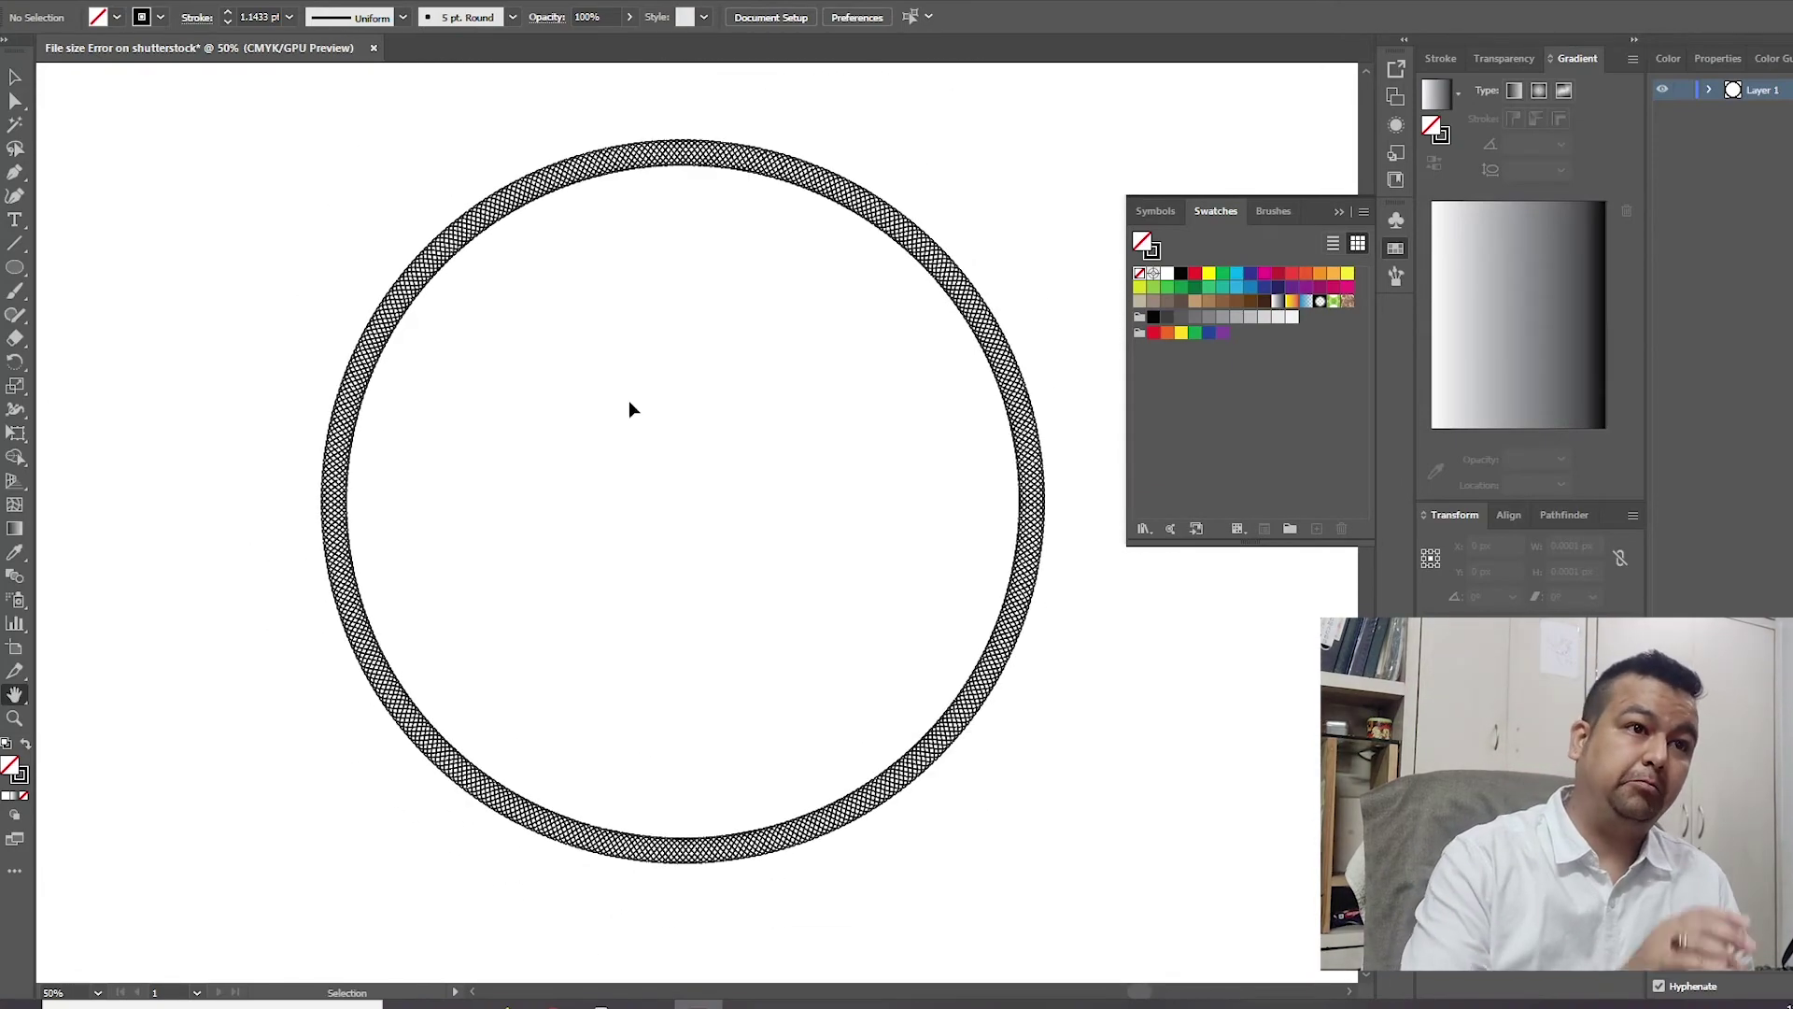
pyautogui.hotkey('ctrl', '-')
pyautogui.press('v')
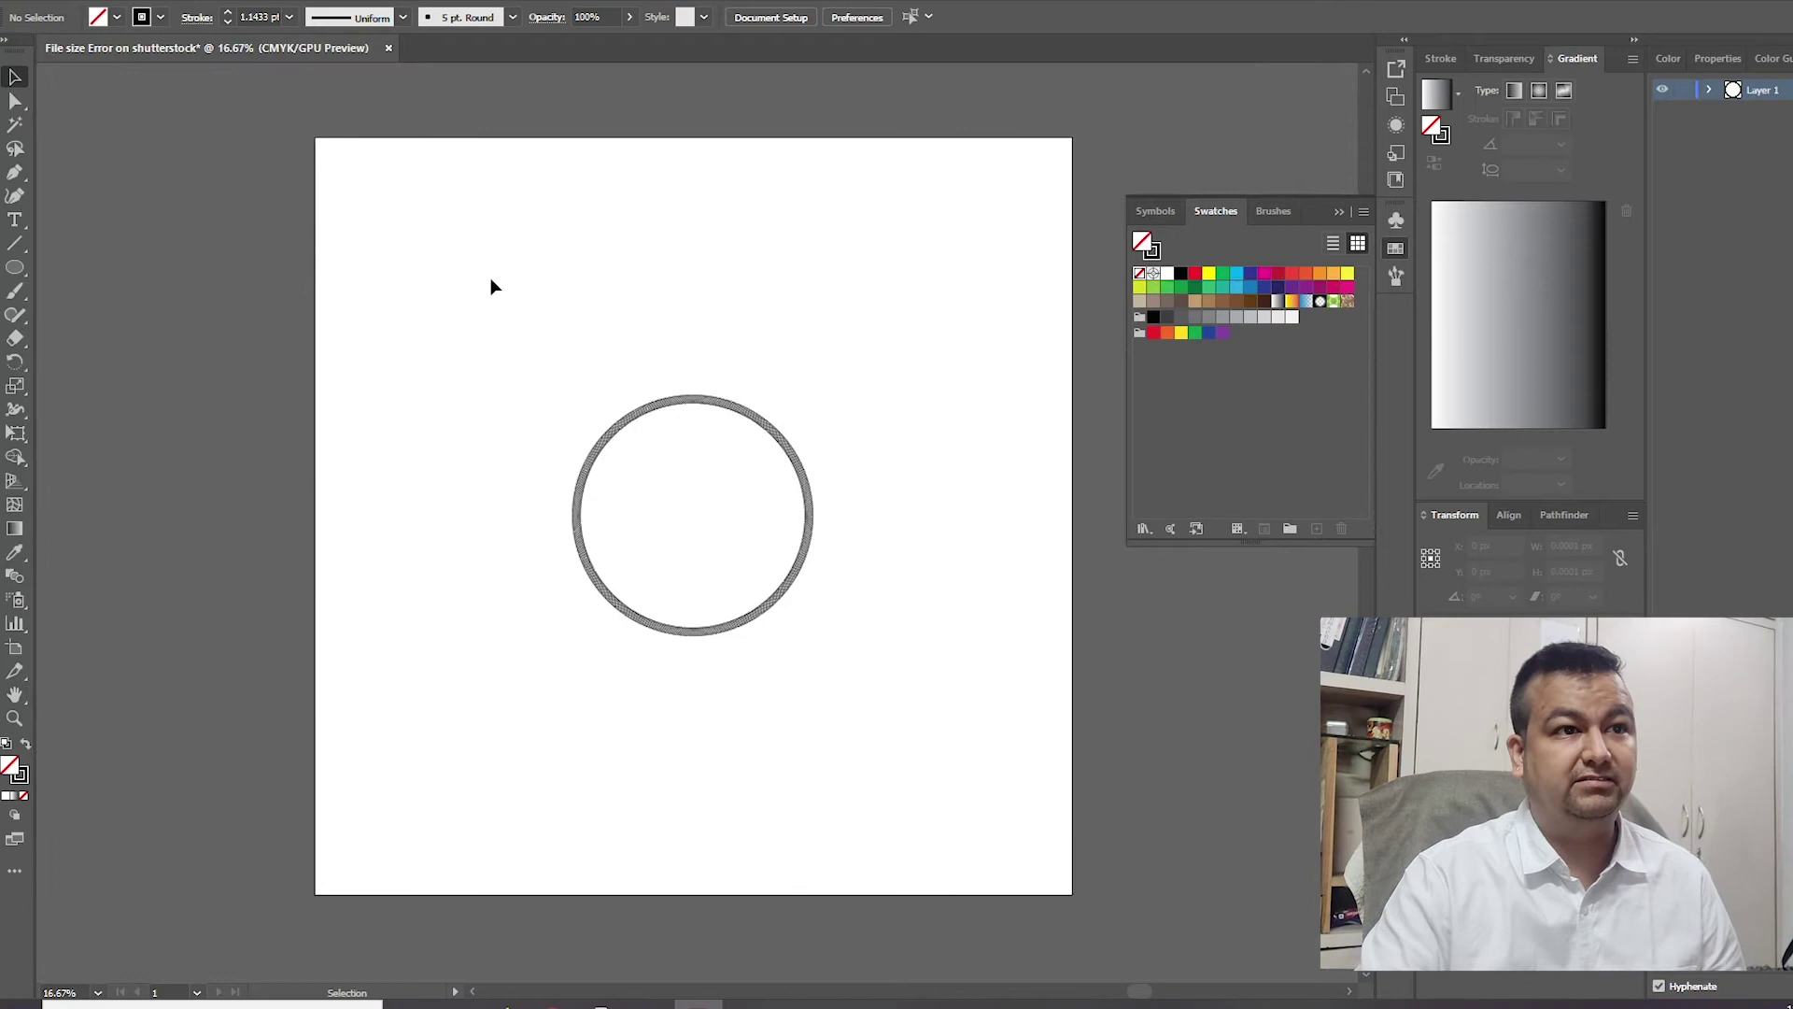
pyautogui.moveTo(490, 279); pyautogui.dragTo(884, 737)
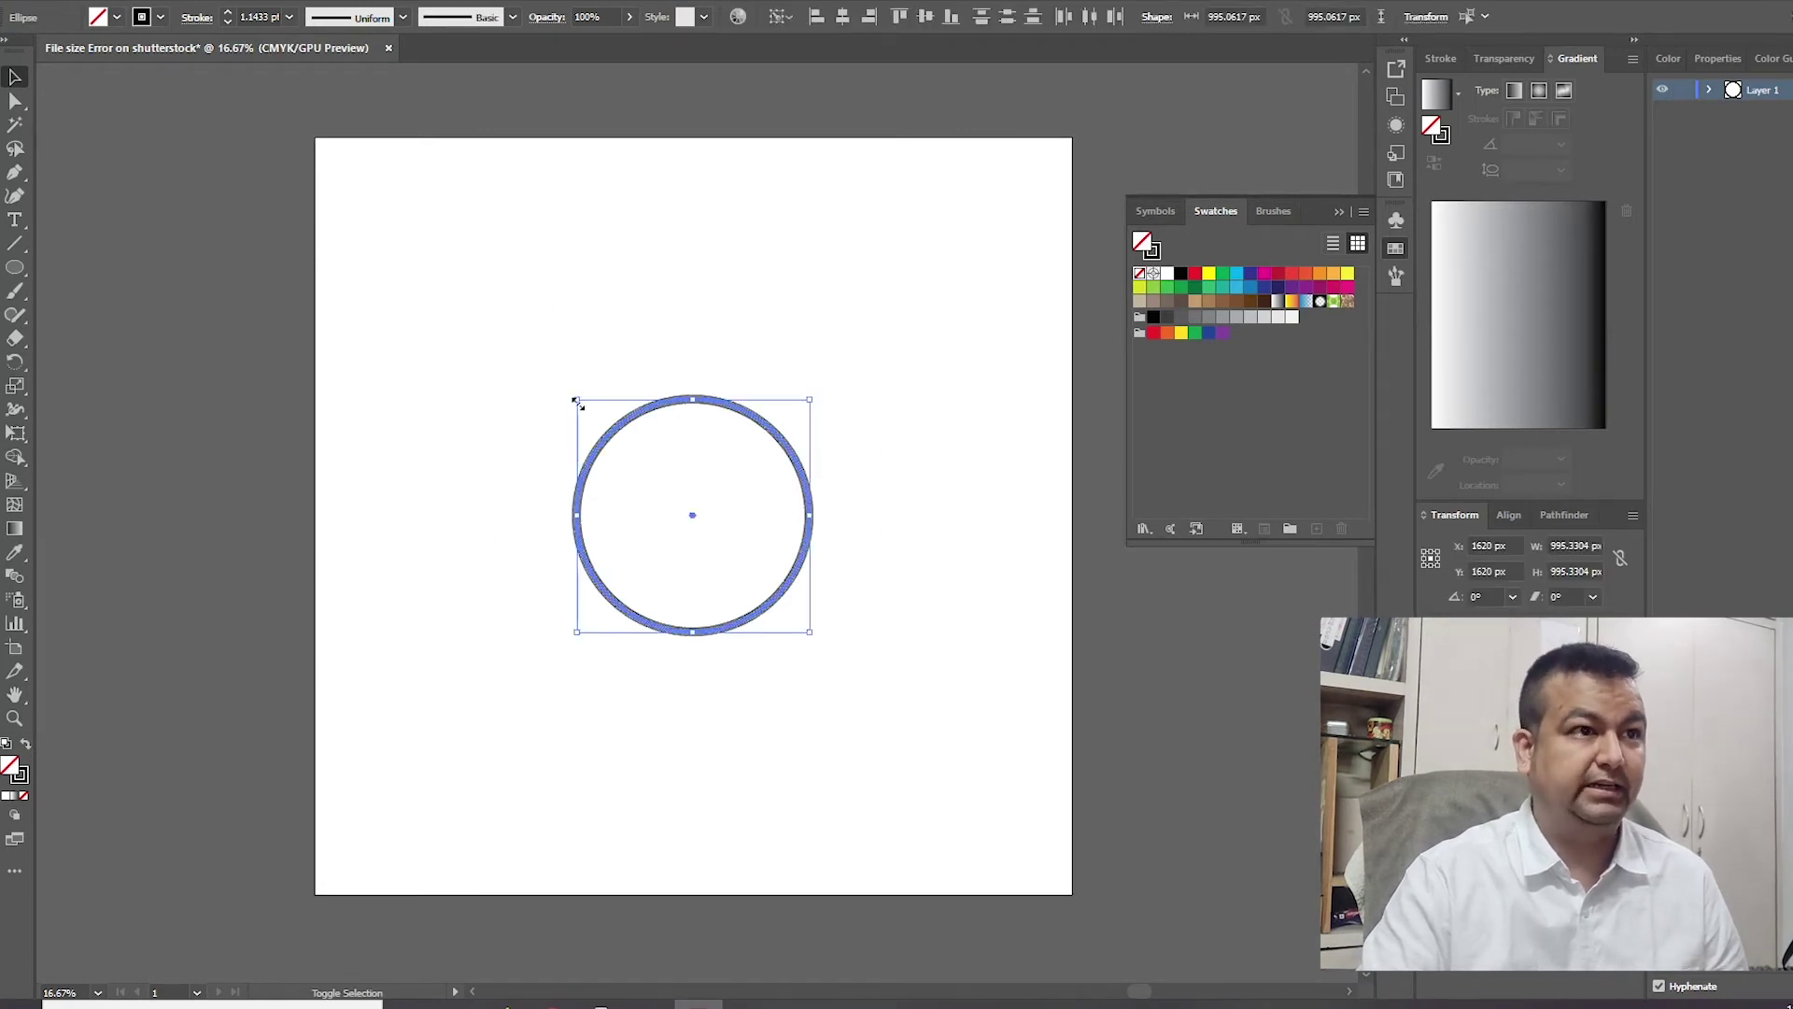
pyautogui.moveTo(577, 401); pyautogui.dragTo(330, 155)
pyautogui.moveTo(812, 633); pyautogui.dragTo(1052, 875)
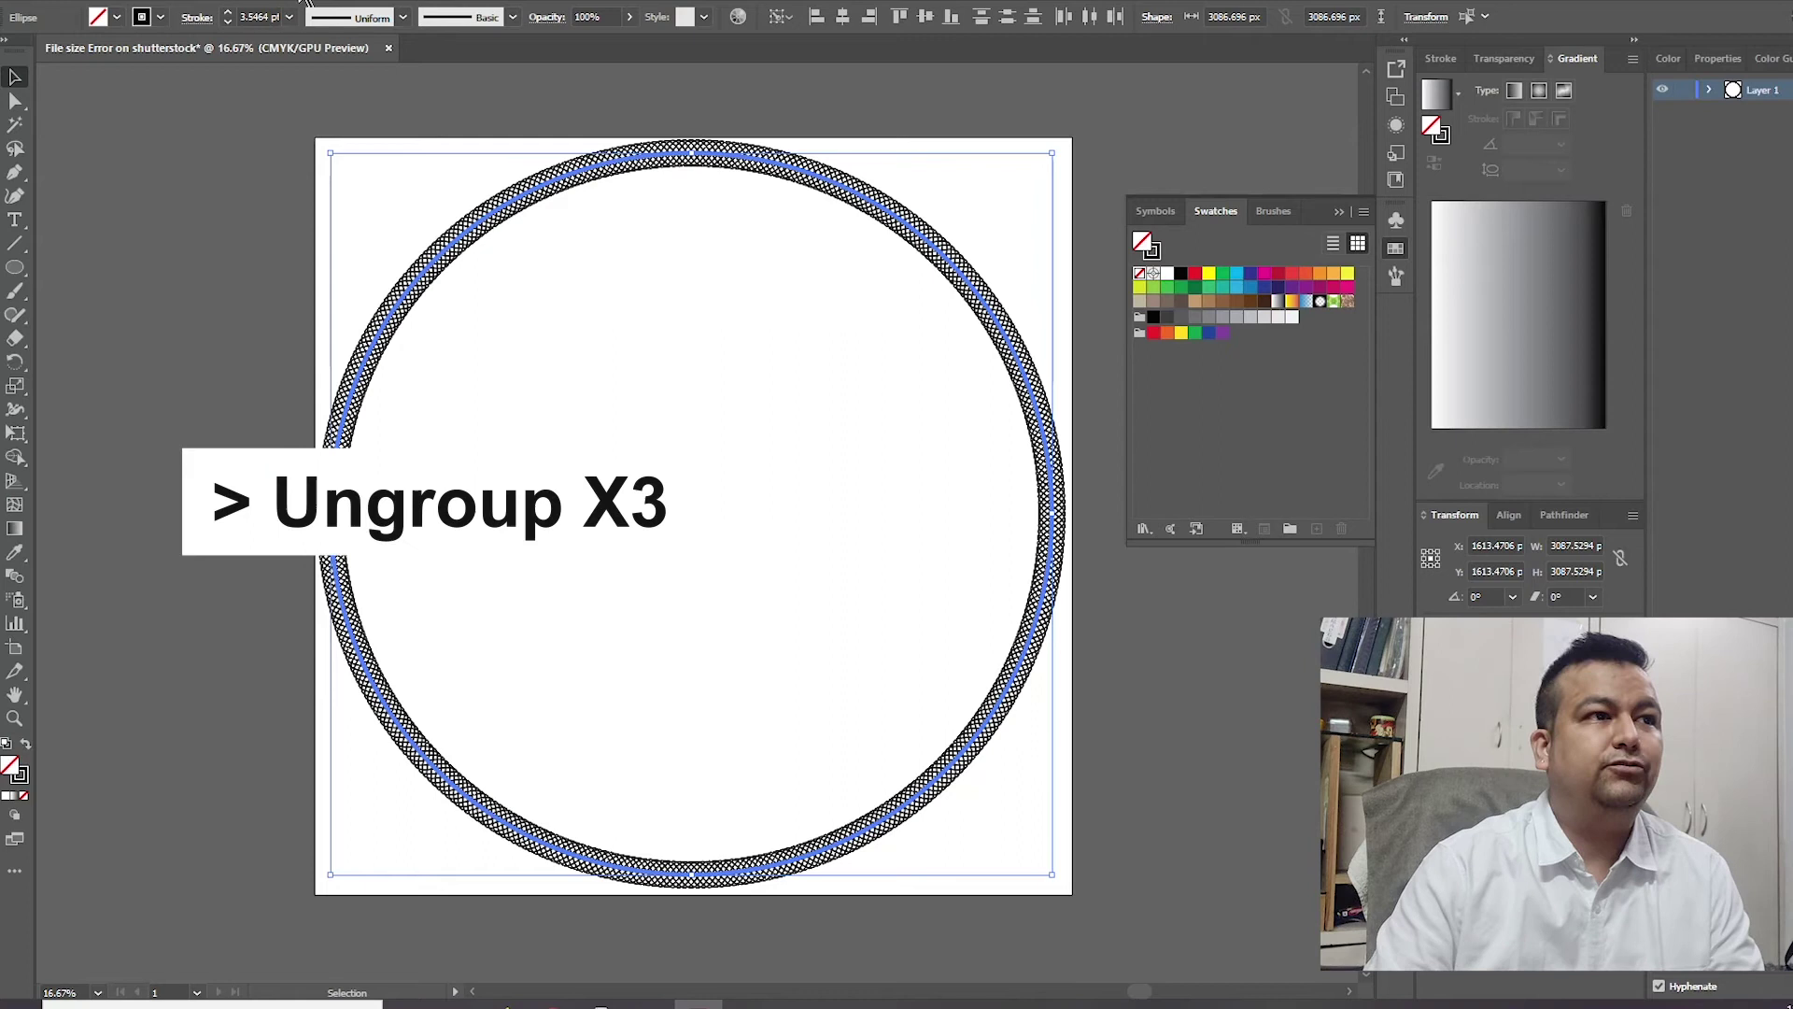
# Step: Run Object > Expand Appearance, then Object > Expand, turning the ring into plain paths
pyautogui.click(164, 0)
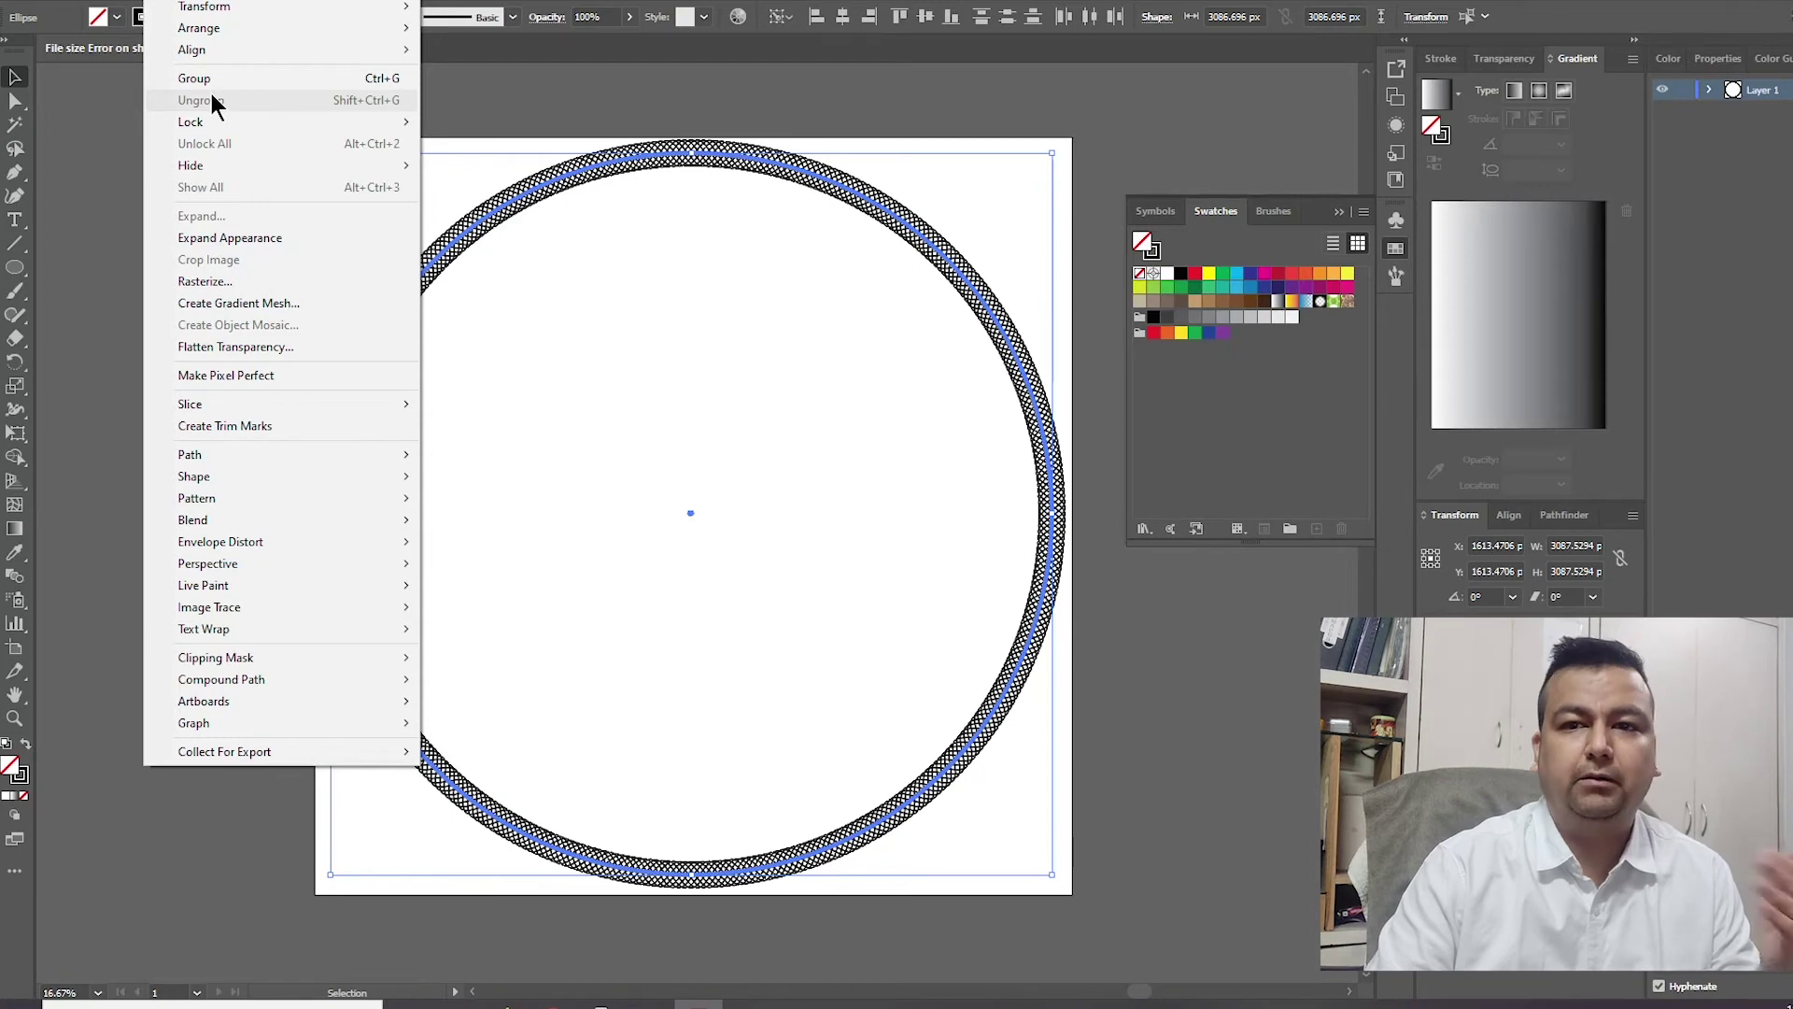
pyautogui.click(216, 235)
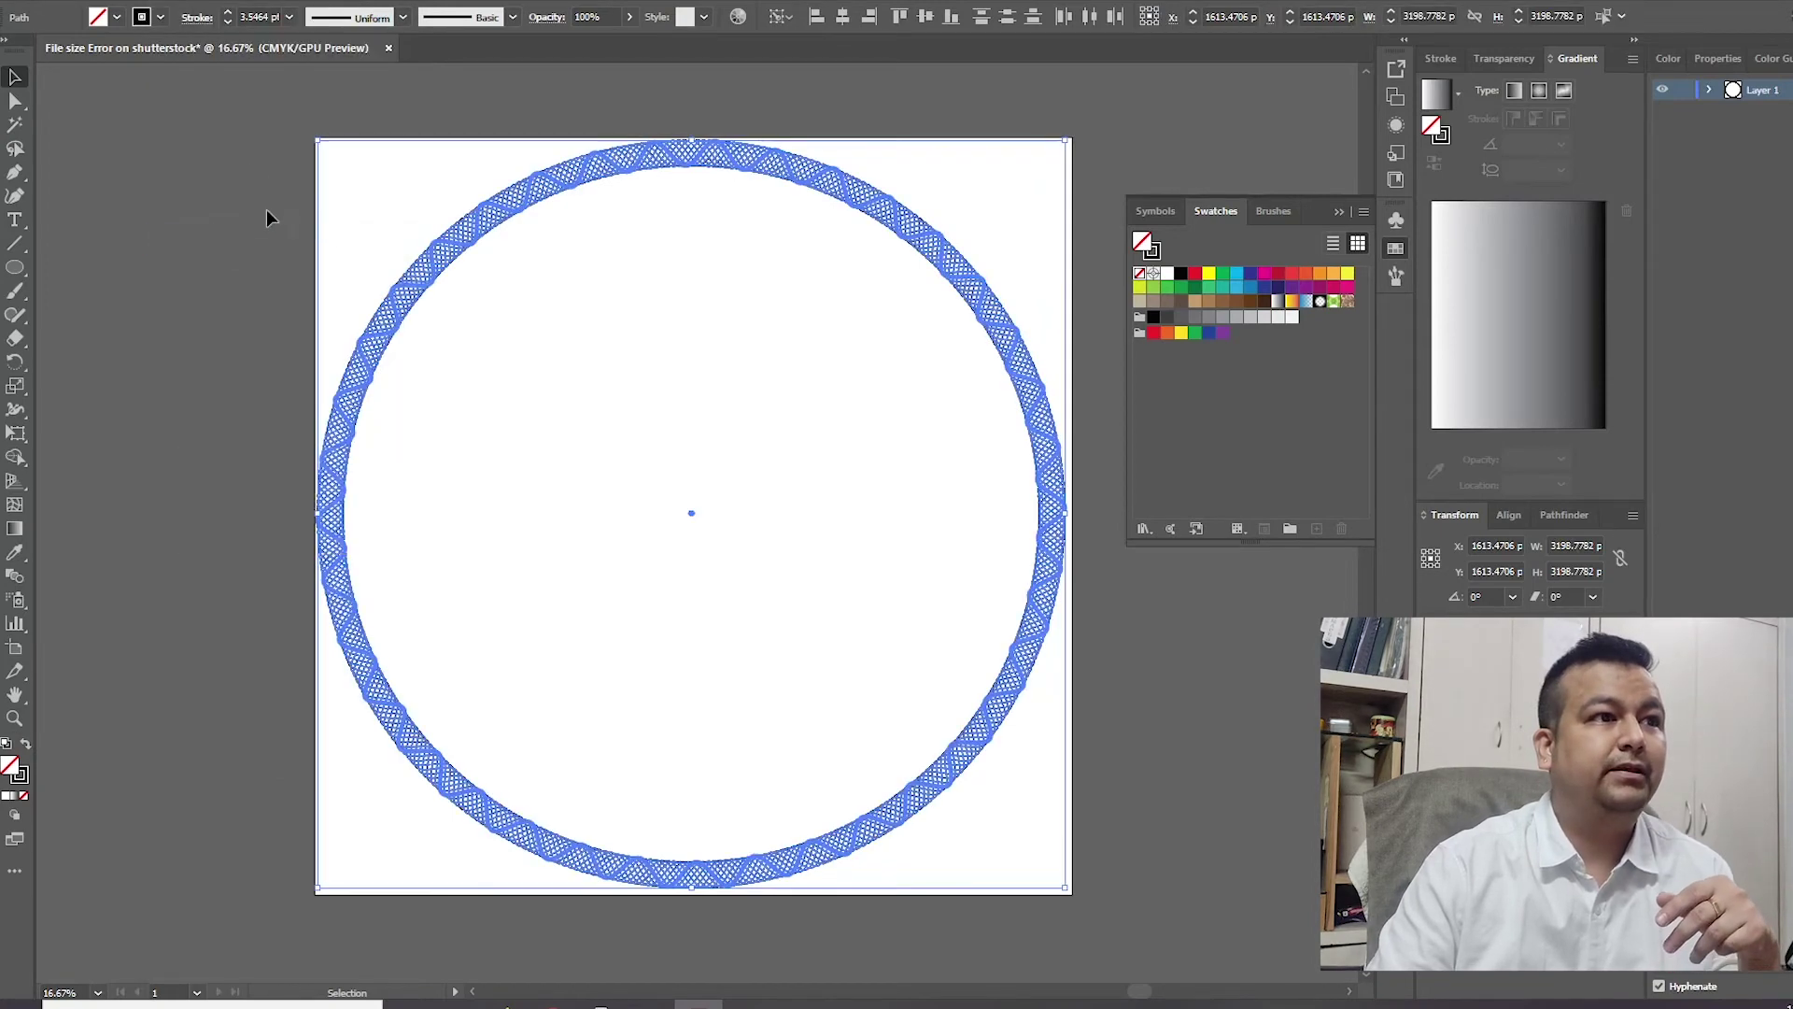
pyautogui.click(180, 3)
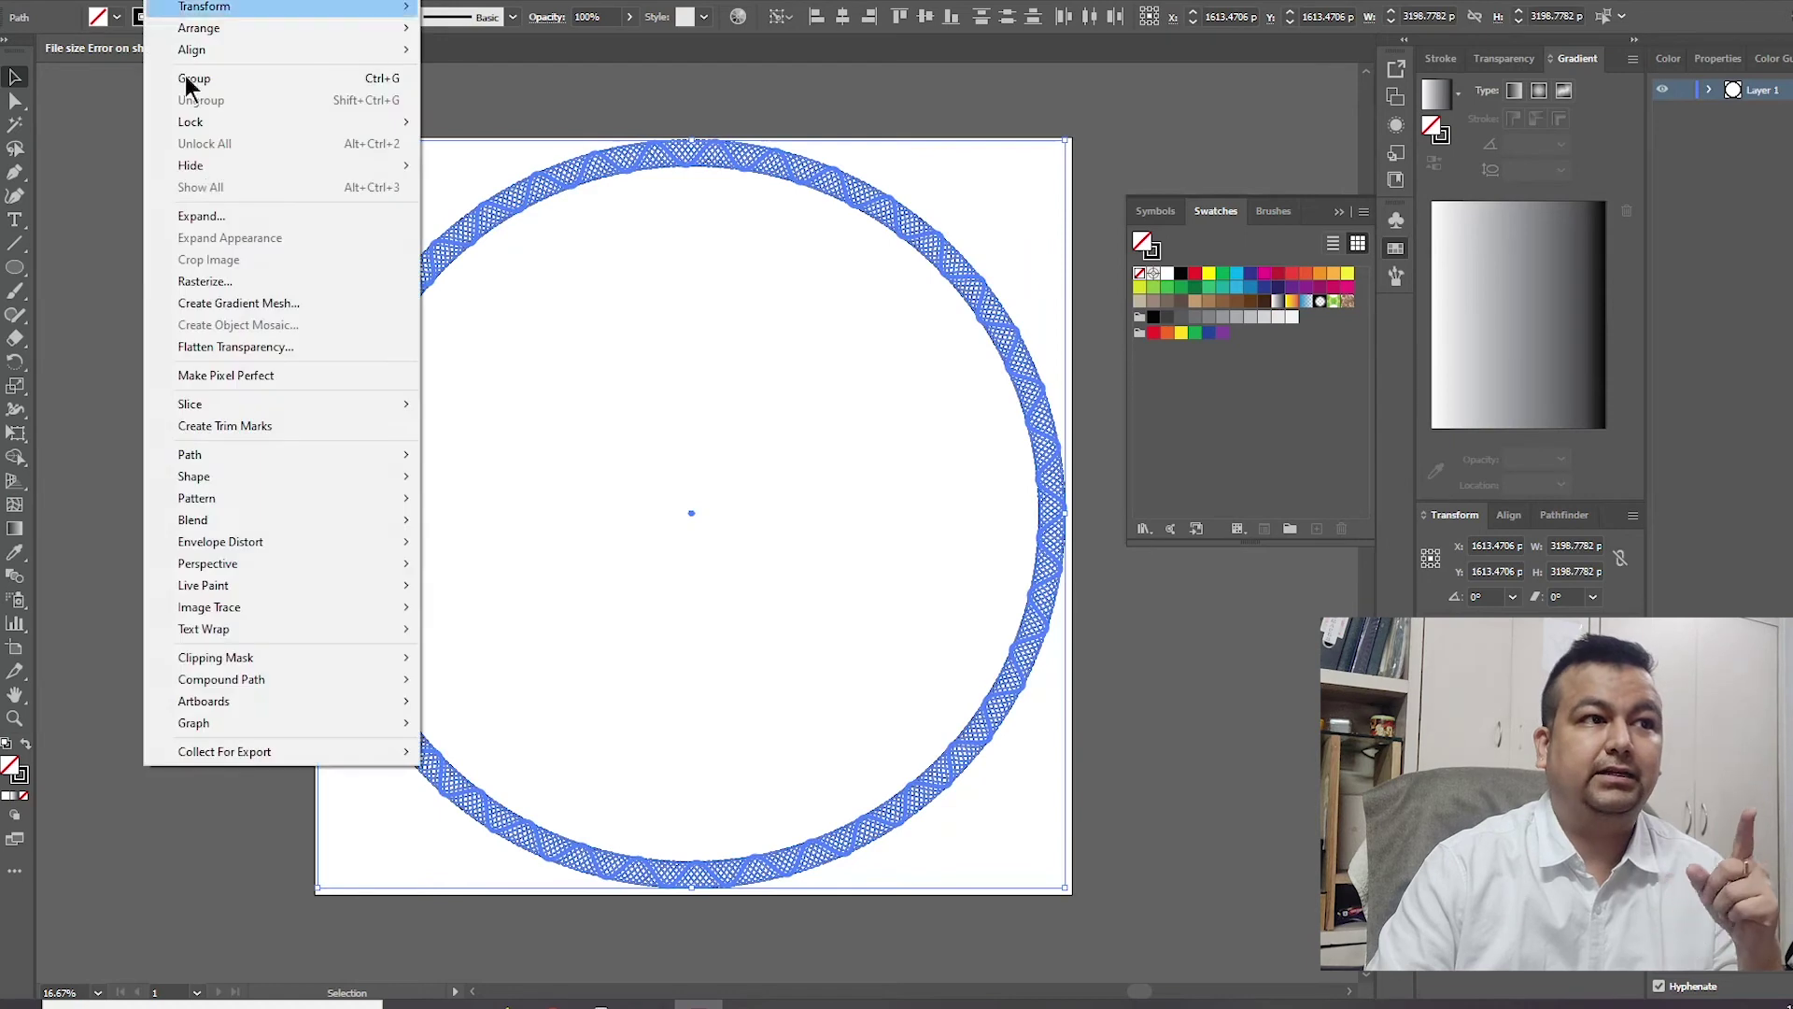
pyautogui.click(213, 215)
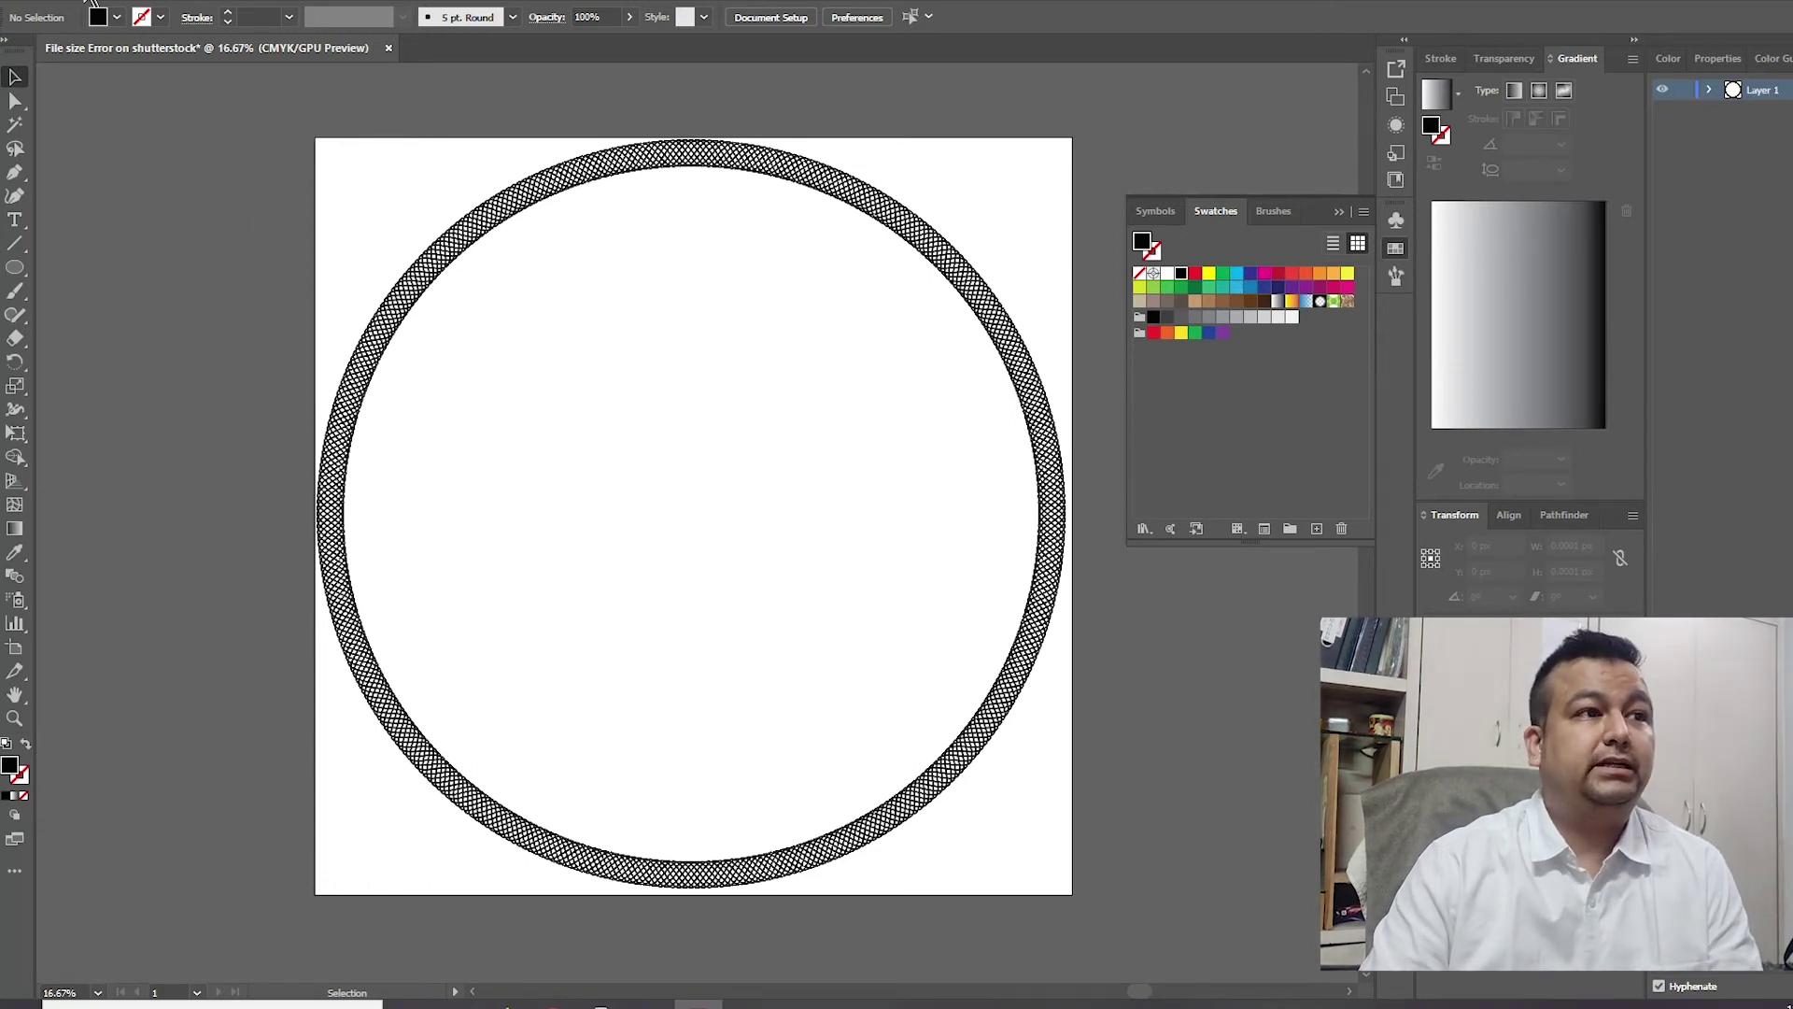
# Step: Save the artwork as 'File size Error on shutterstock.ai' with the default Illustrator options
pyautogui.click(90, 2)
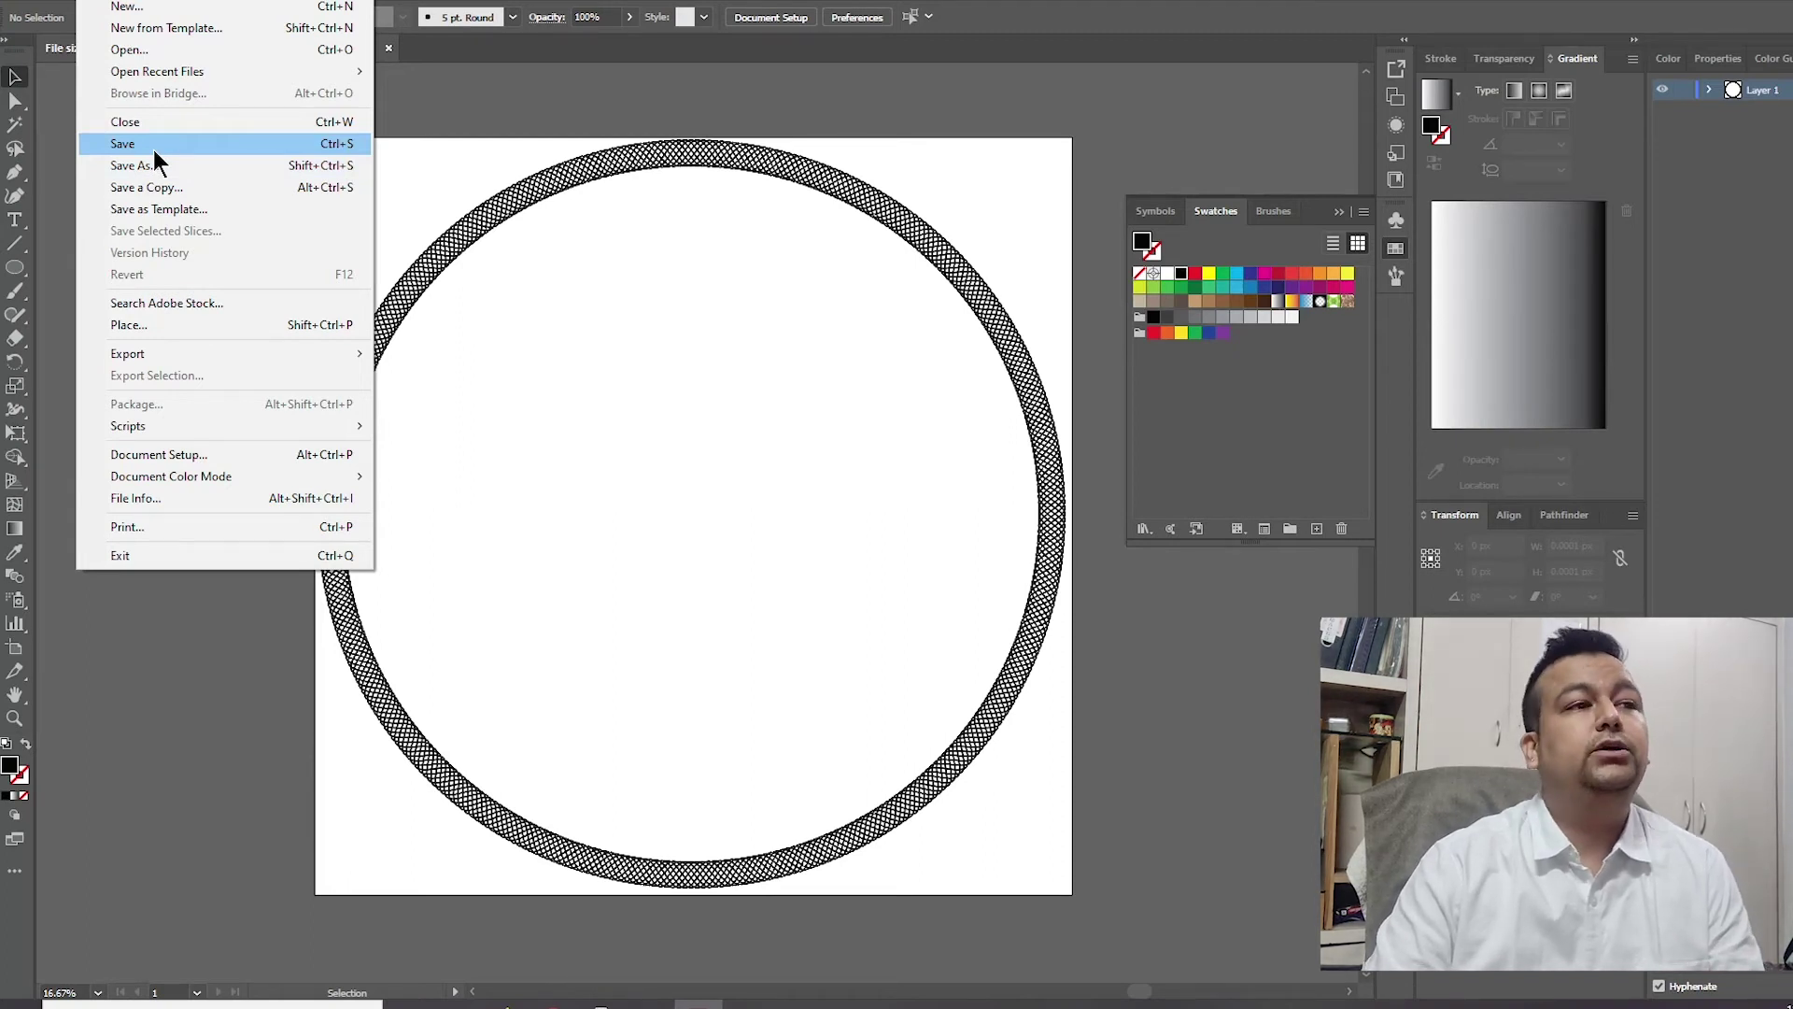
pyautogui.click(154, 149)
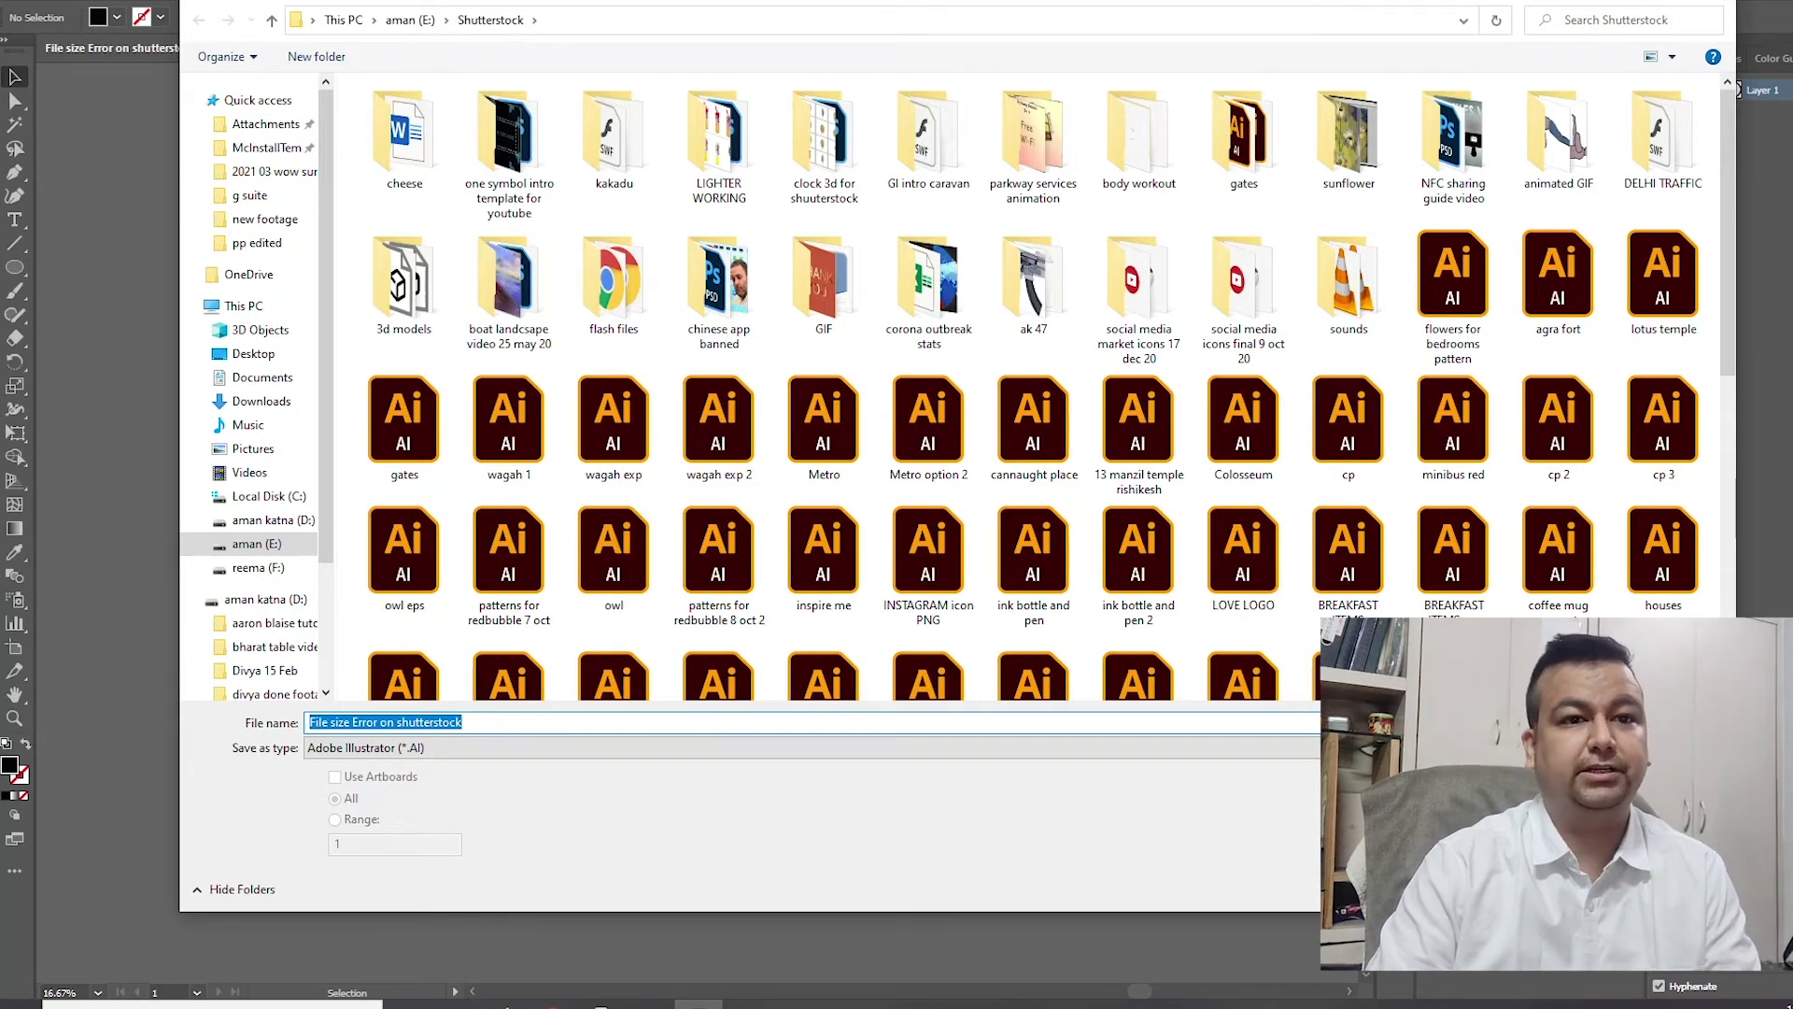
pyautogui.press('Return')
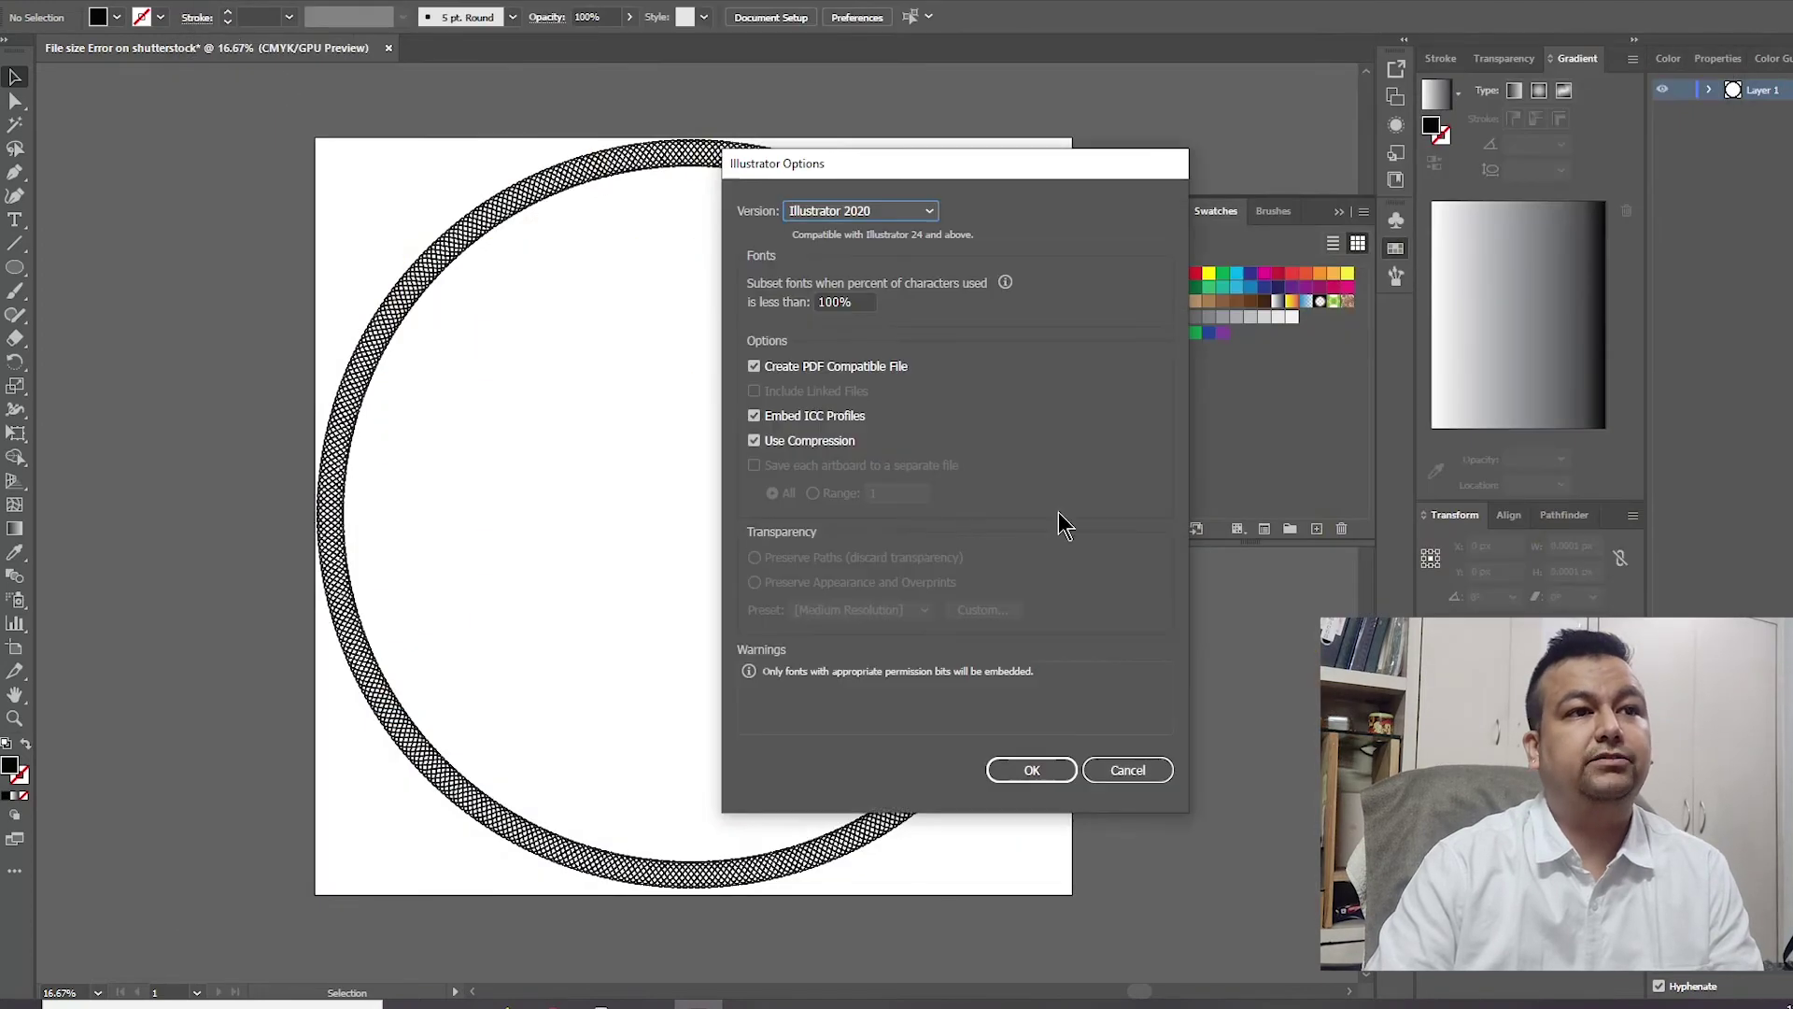
pyautogui.click(1032, 772)
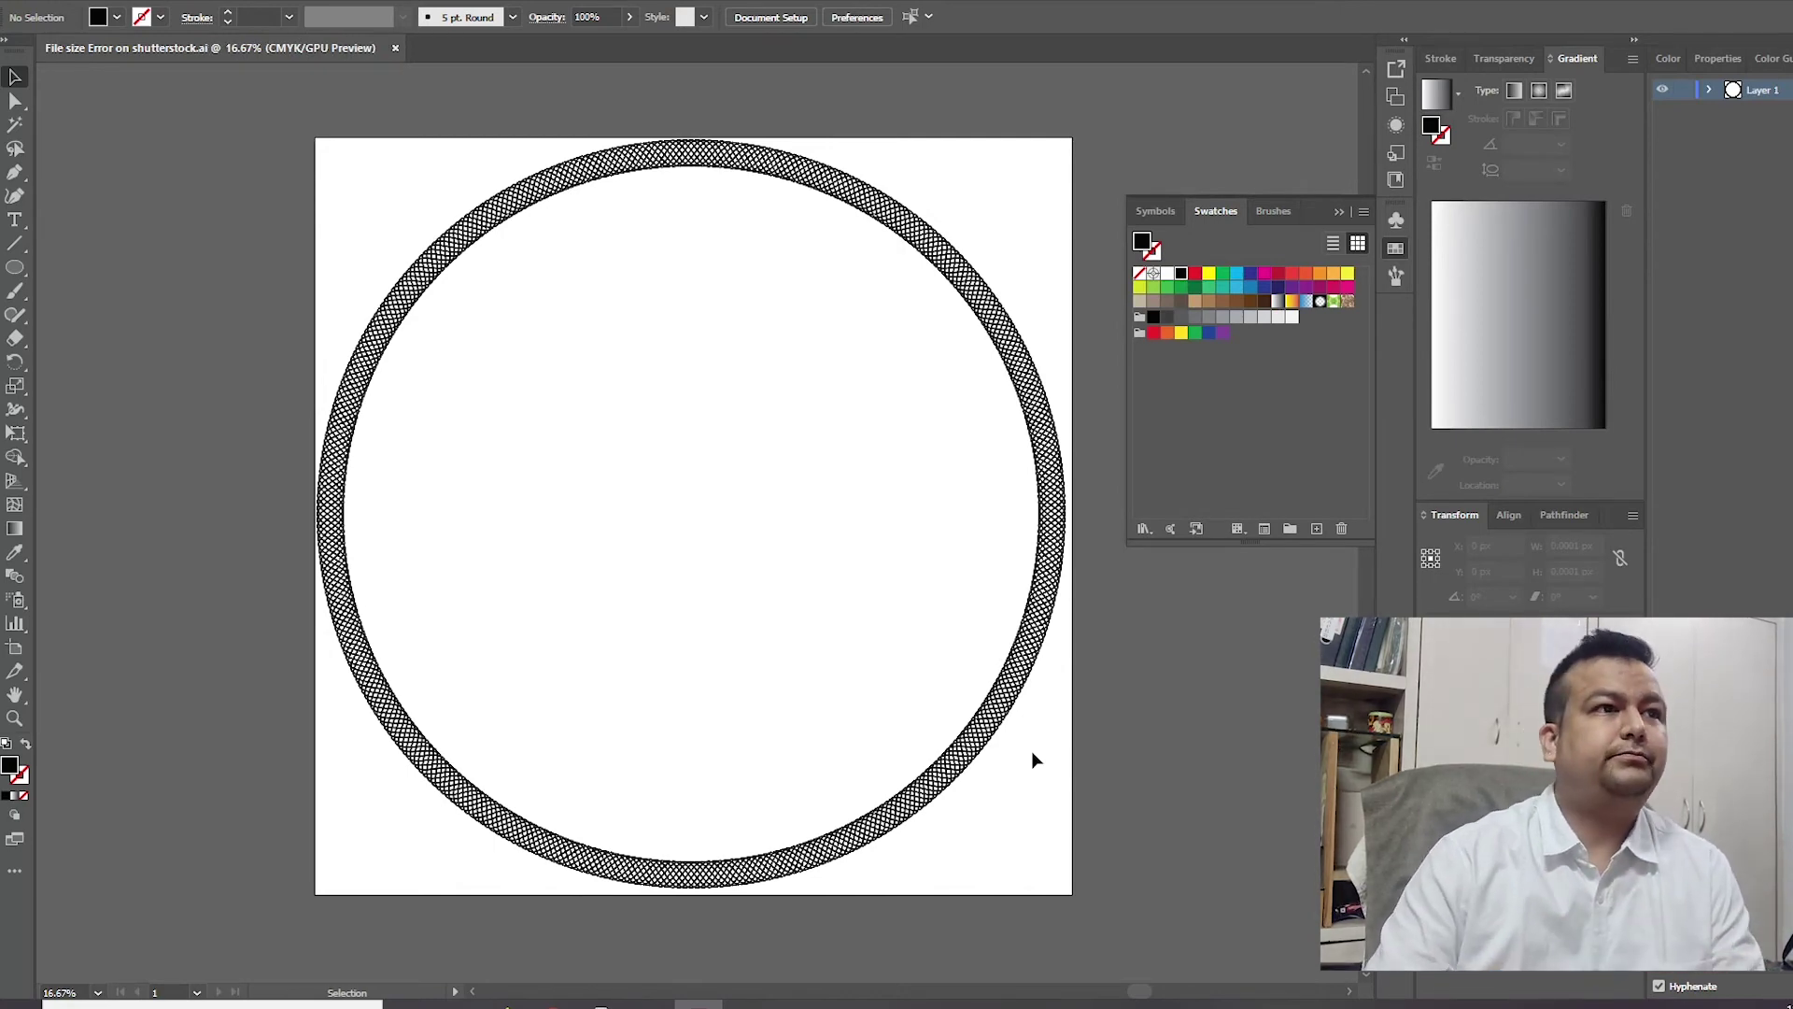
# Step: Start saving a copy with the file type set to Illustrator EPS (*.EPS)
pyautogui.hotkey('ctrl', 'shift', 's')
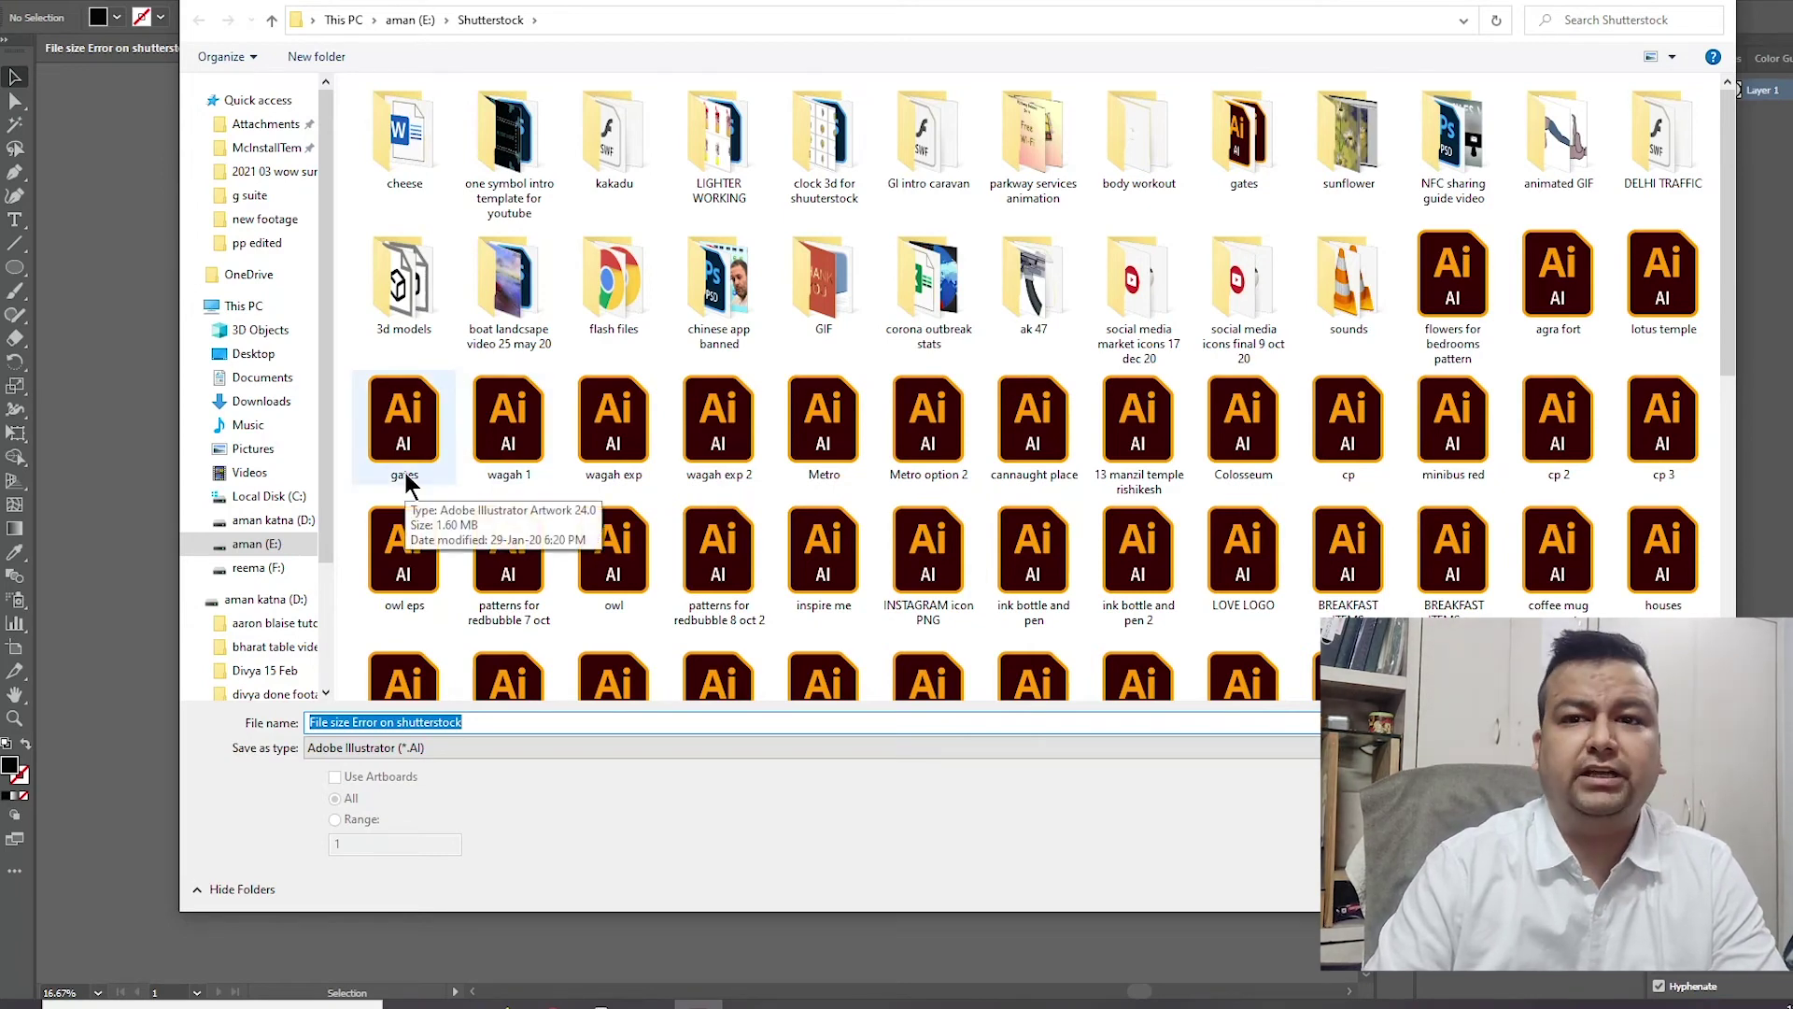
pyautogui.click(548, 748)
pyautogui.click(518, 797)
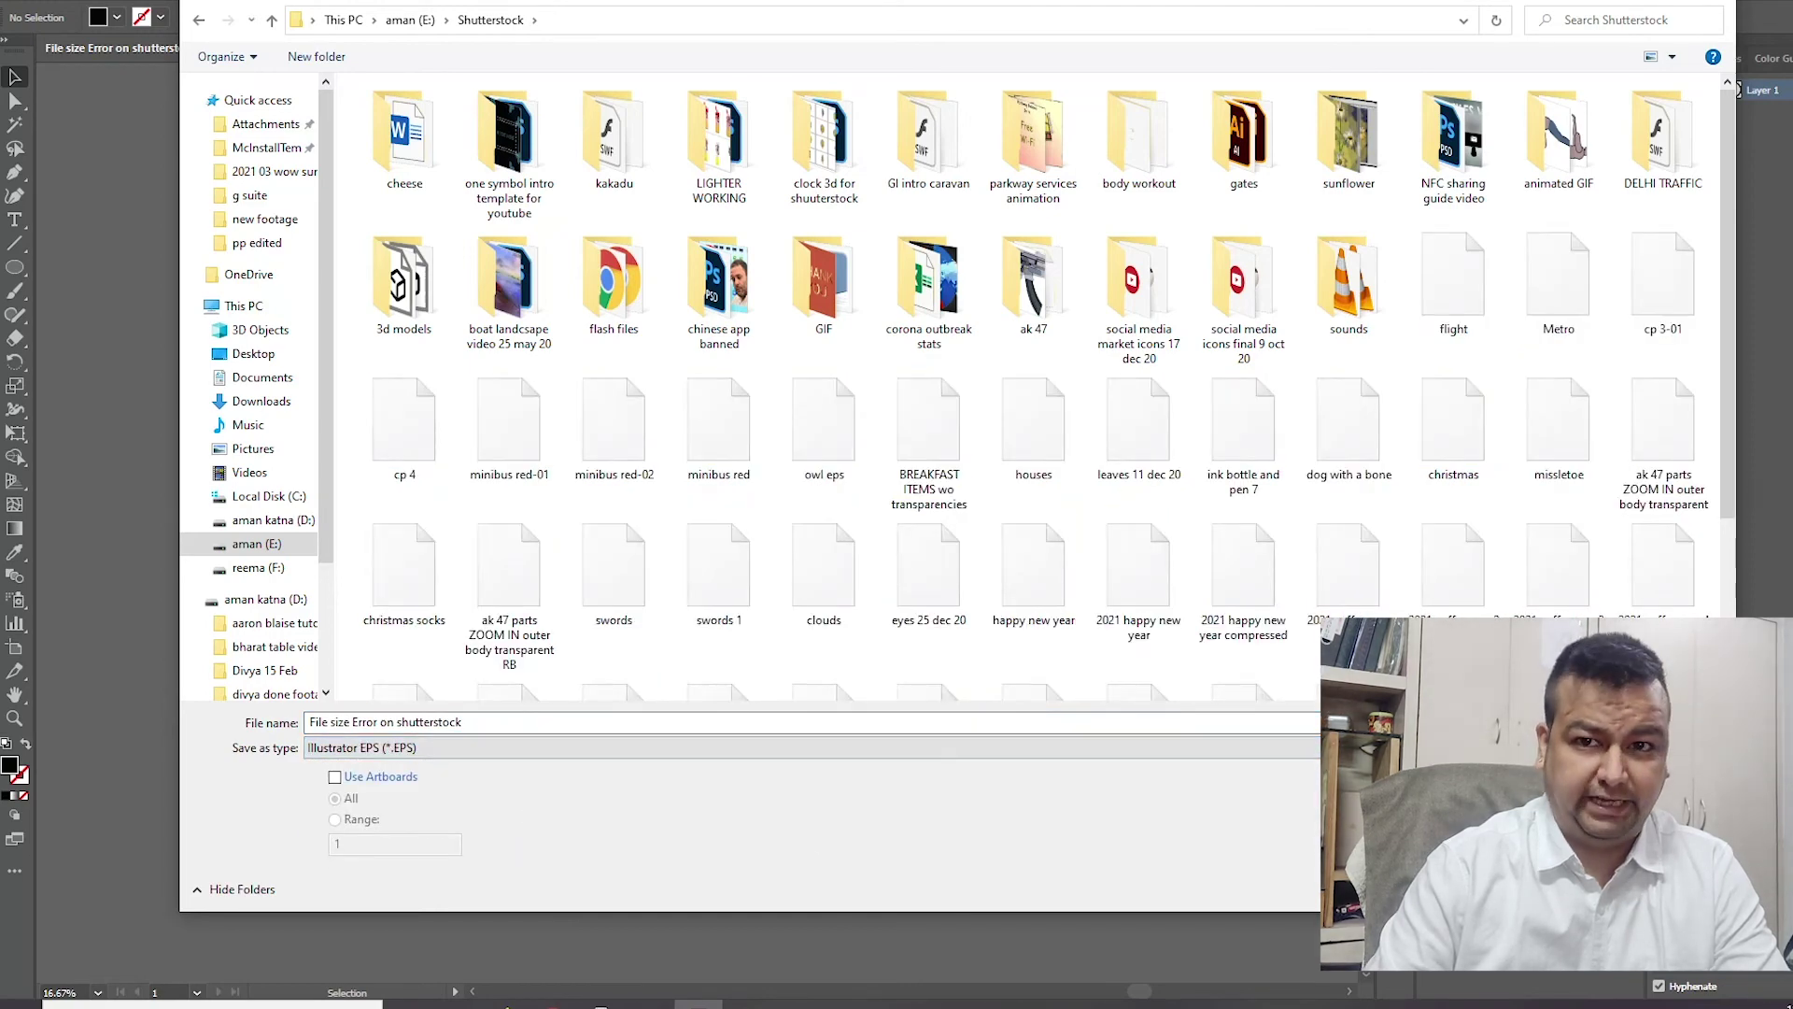
# Step: Save the ring as EPS with the version set to Illustrator 8 EPS
pyautogui.press('Return')
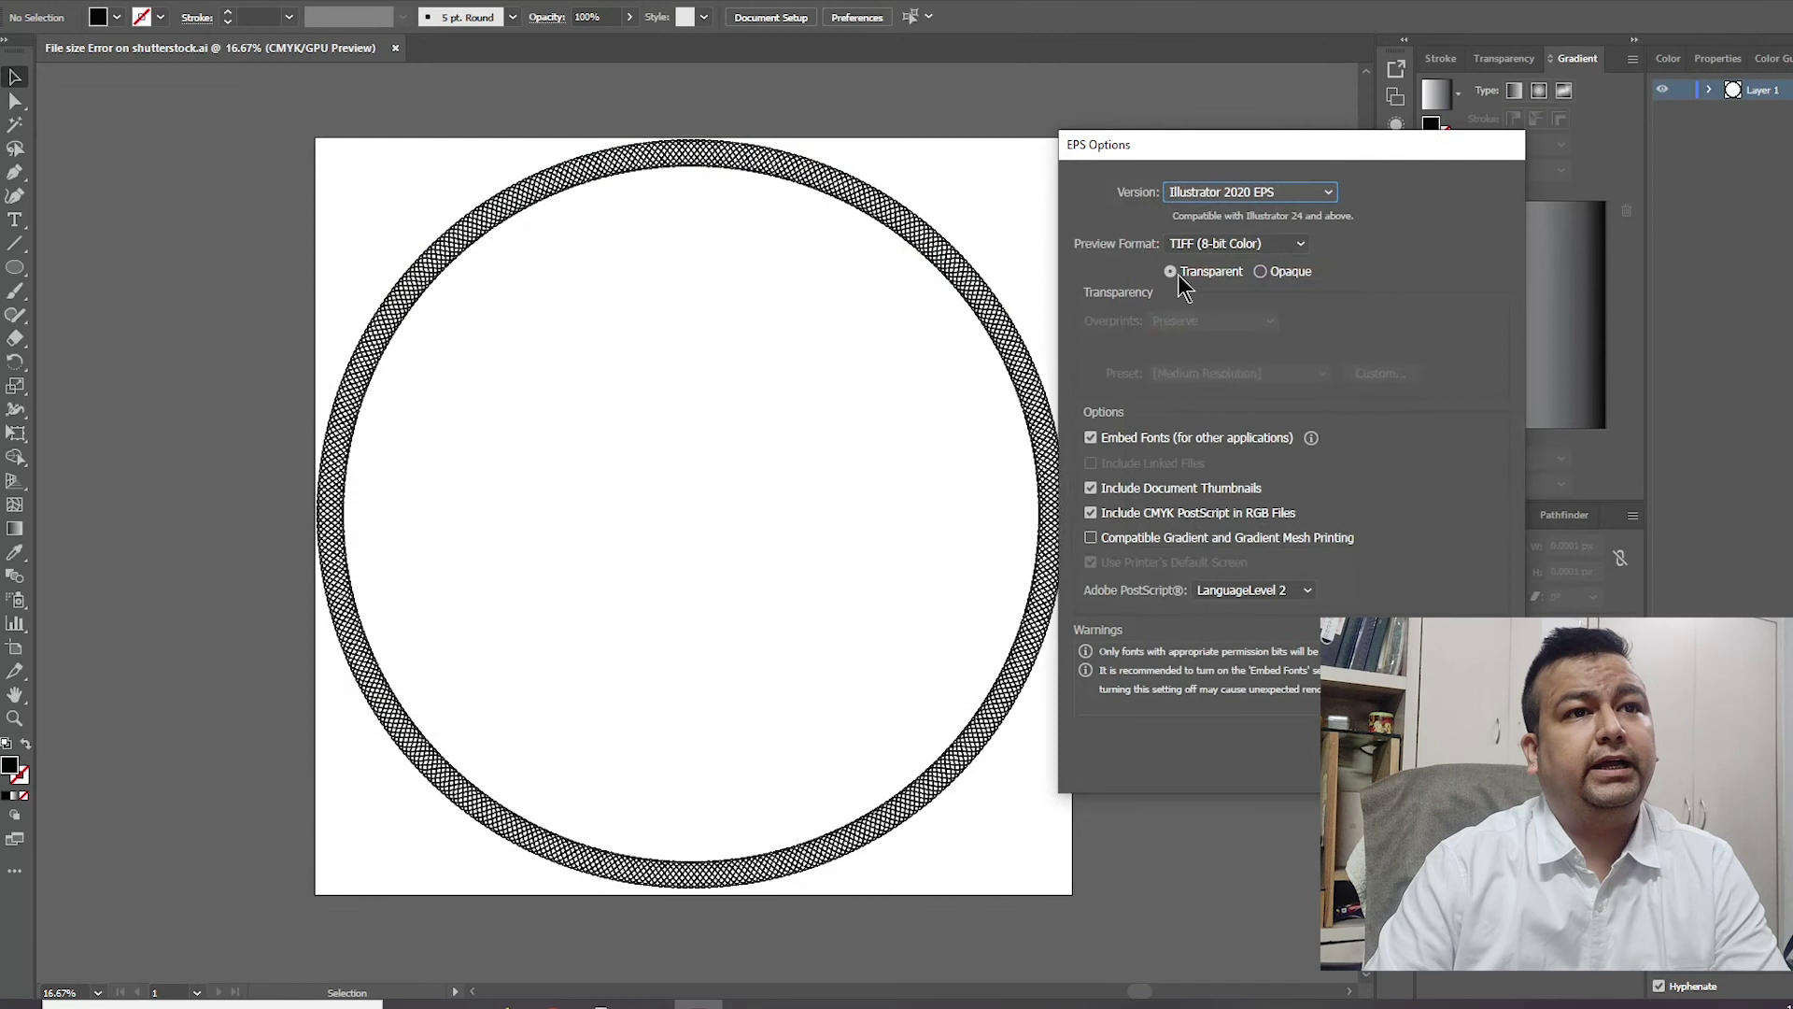
pyautogui.click(1238, 193)
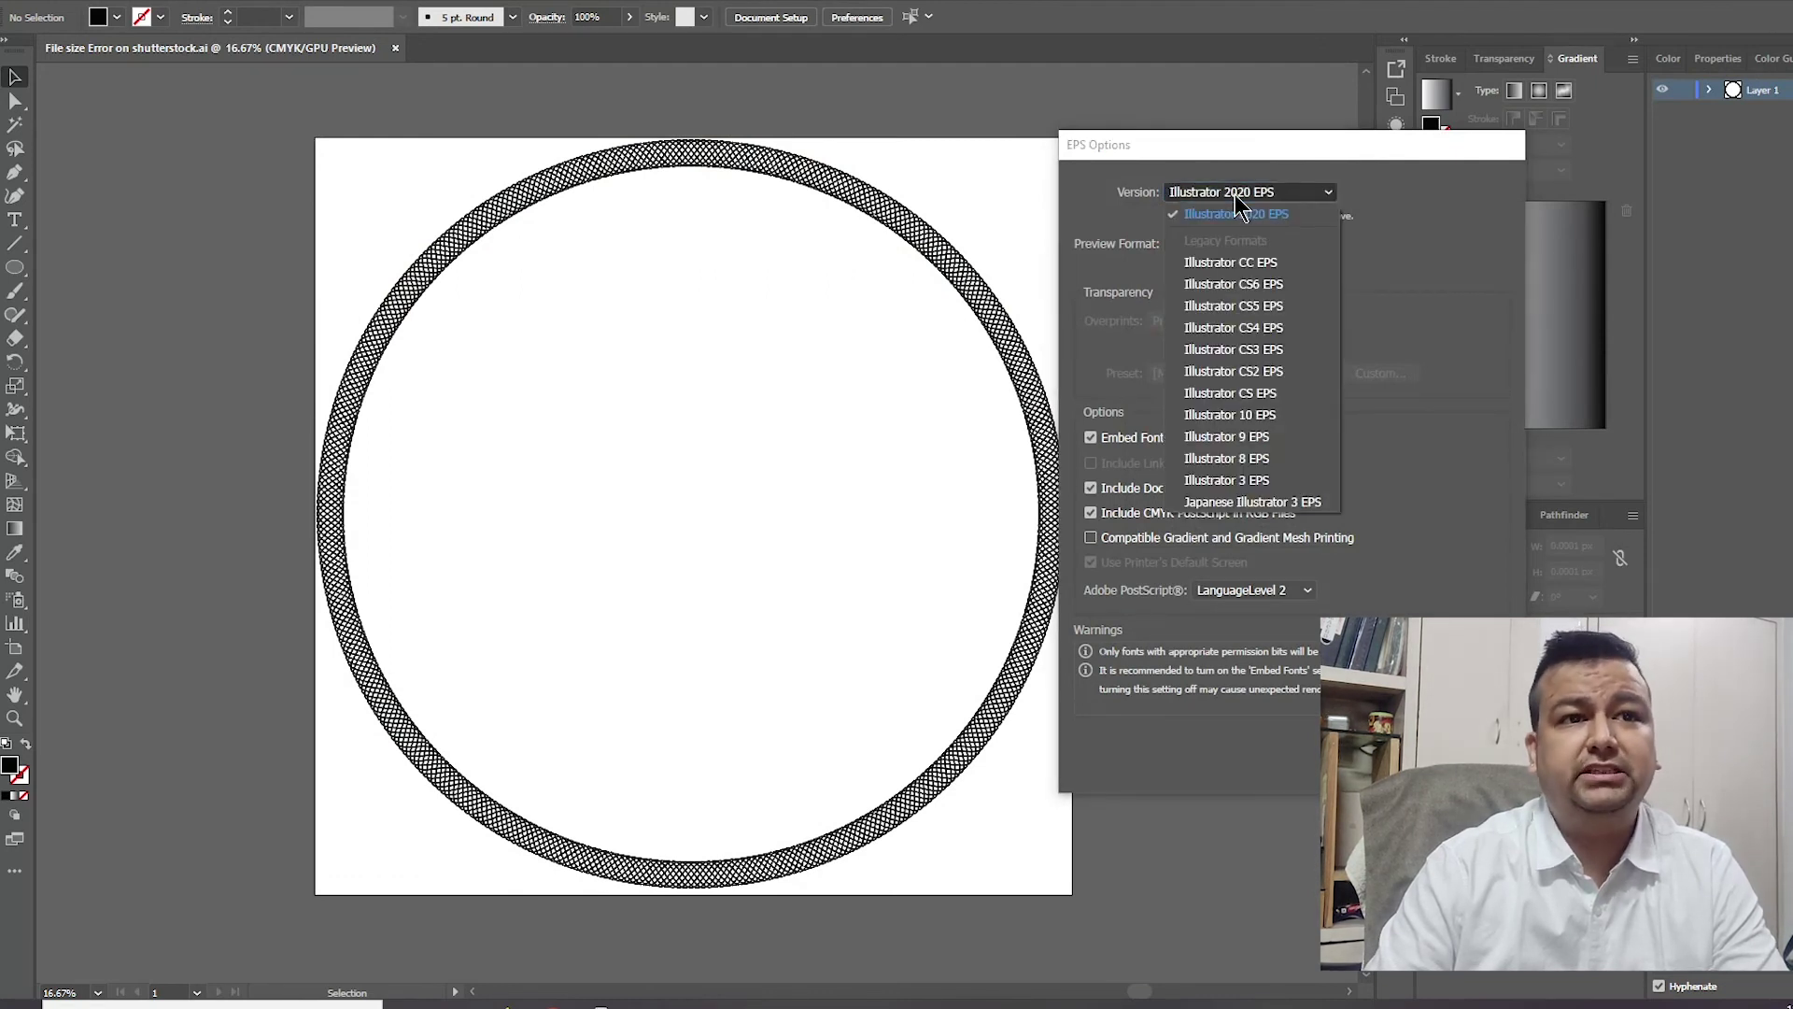
pyautogui.click(1254, 458)
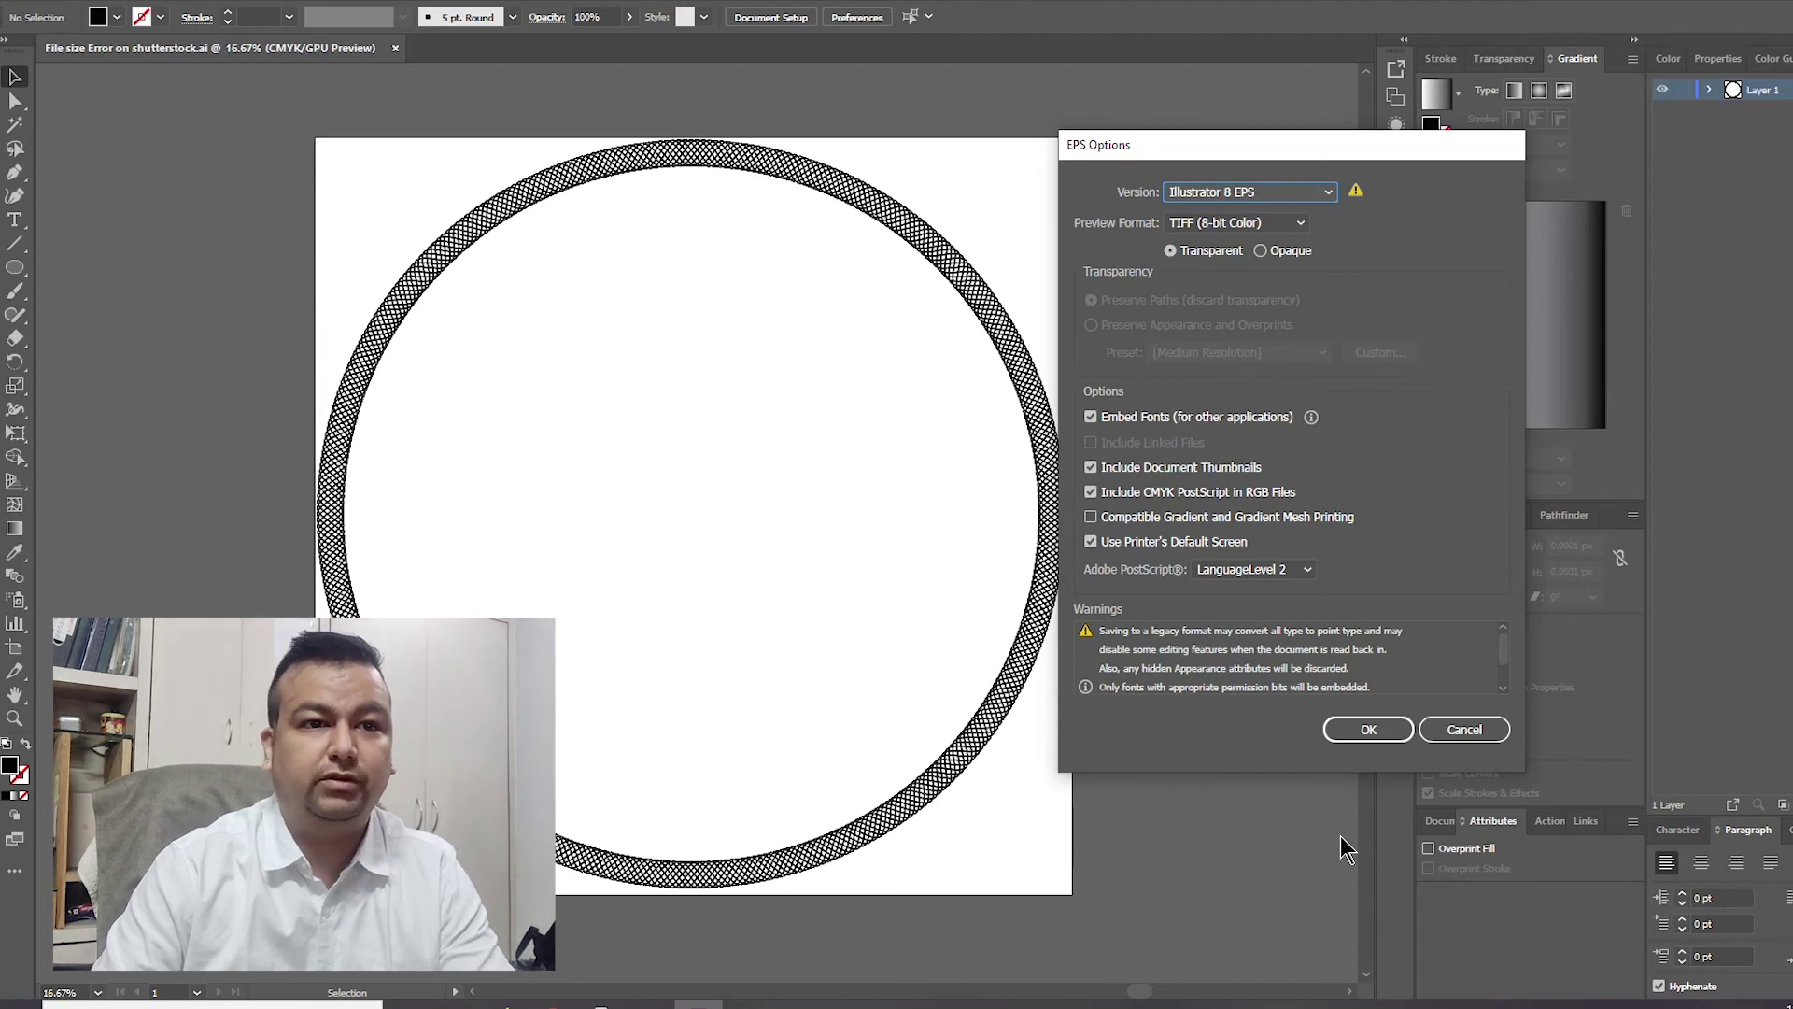
pyautogui.click(1368, 730)
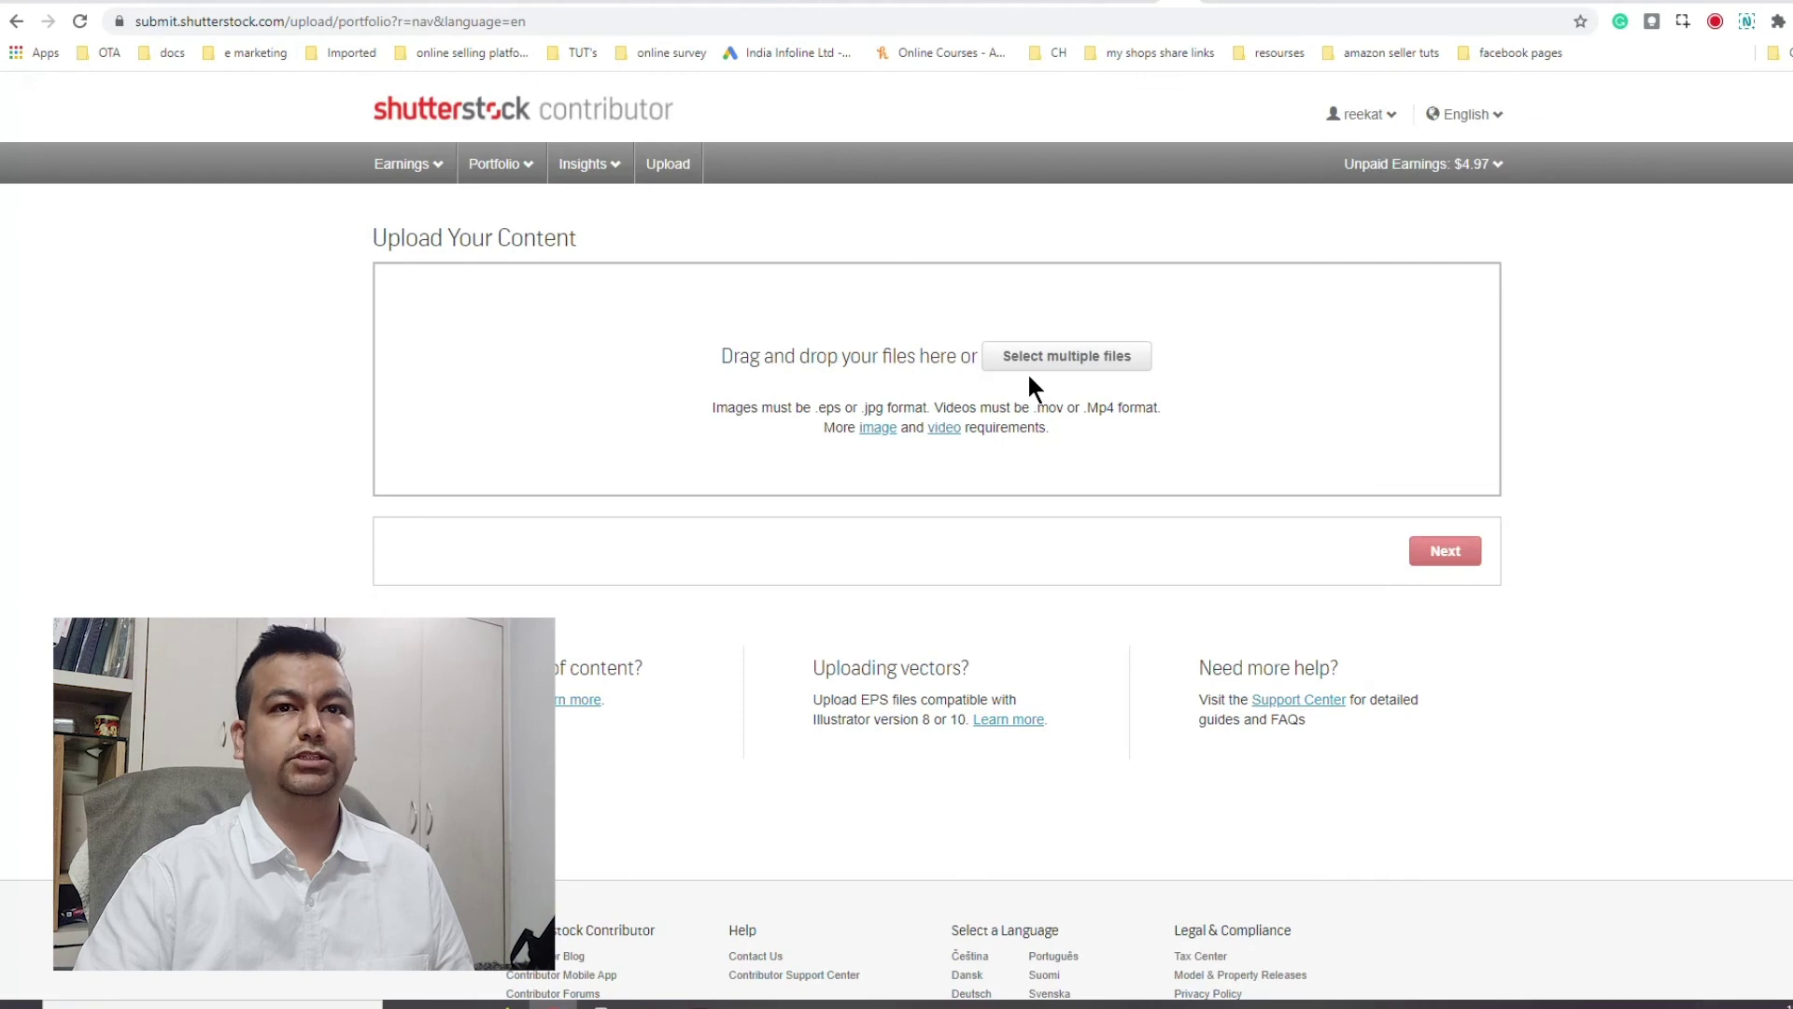
# Step: Upload the ring EPS file from the computer and continue to the Submit content page
pyautogui.click(1029, 369)
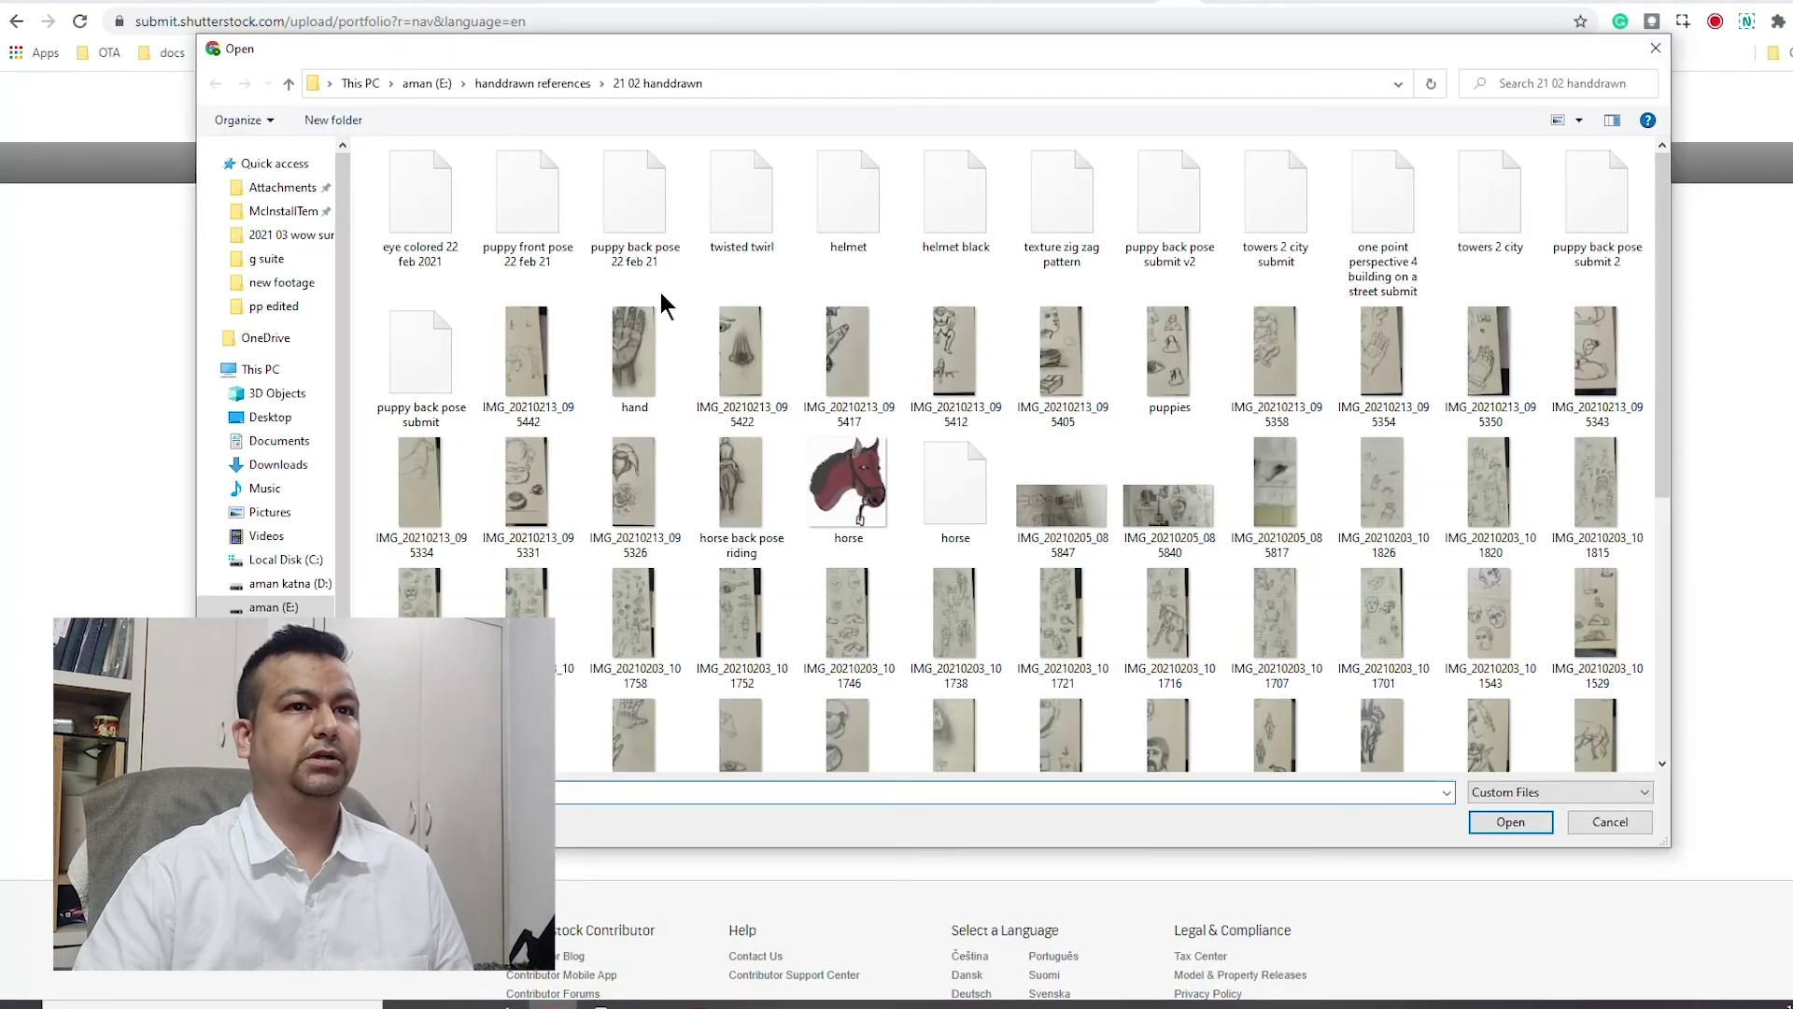
pyautogui.click(1597, 196)
pyautogui.click(1518, 824)
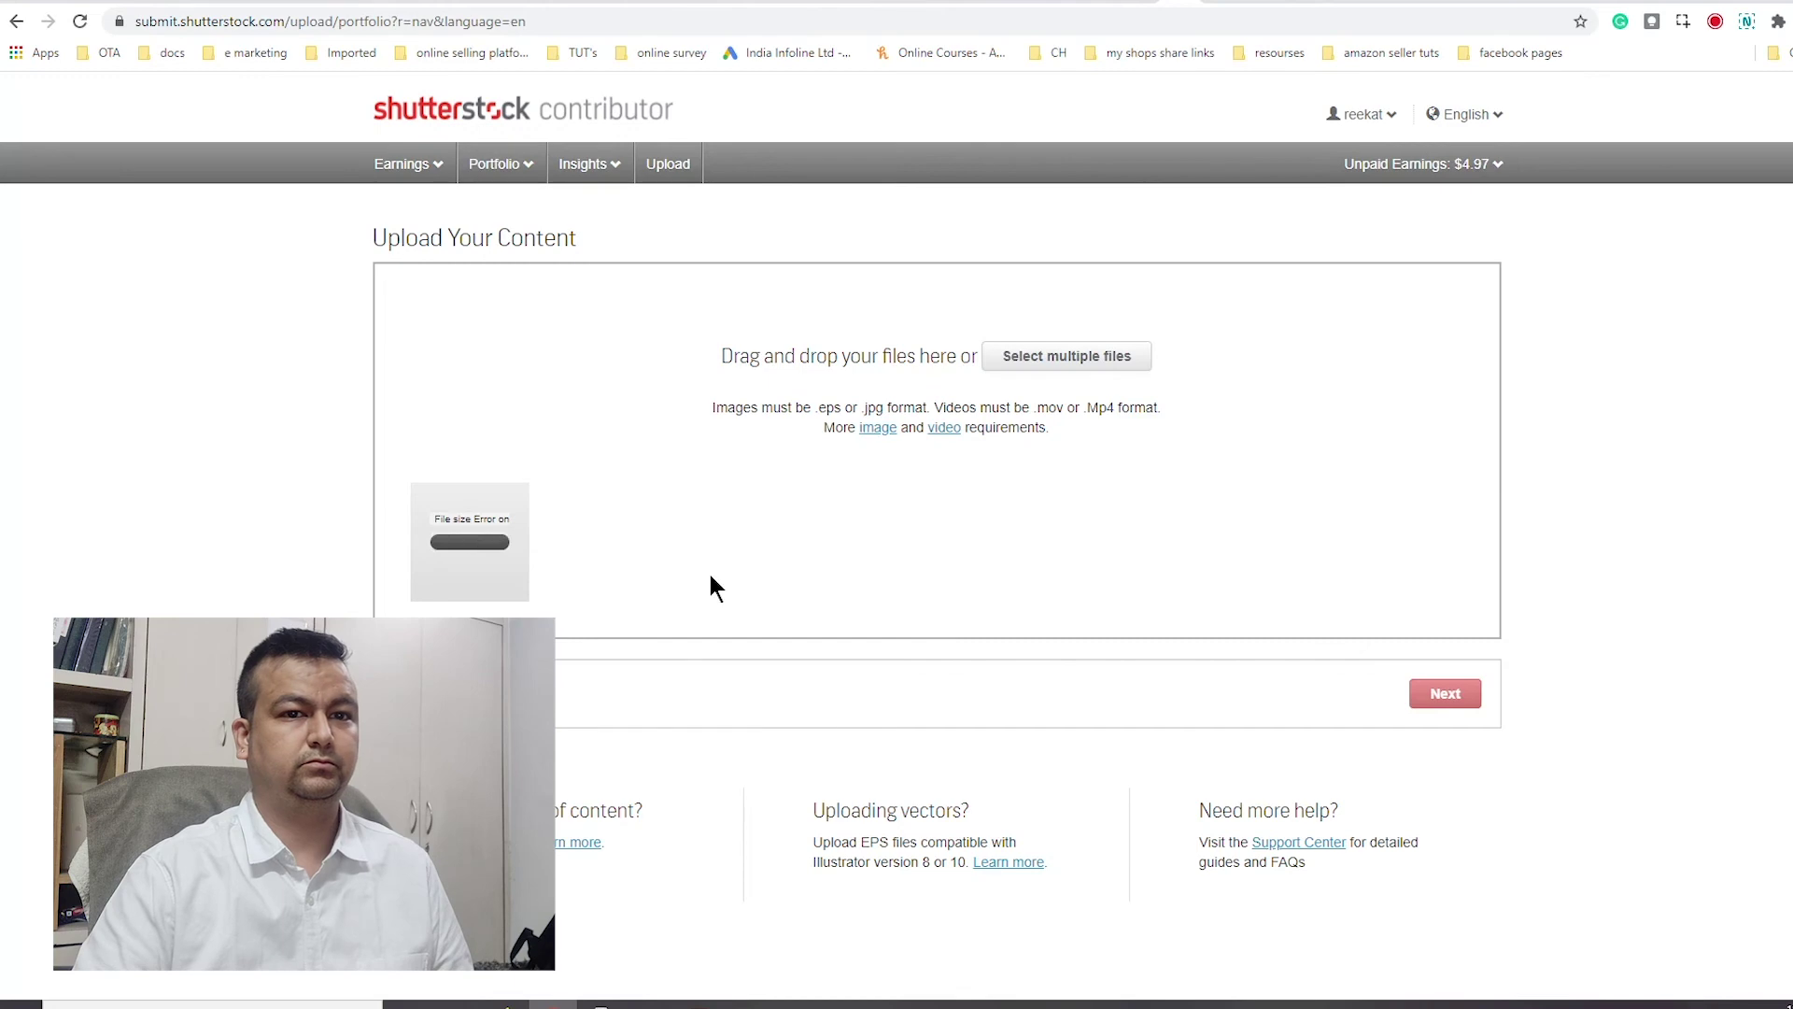
pyautogui.click(1445, 696)
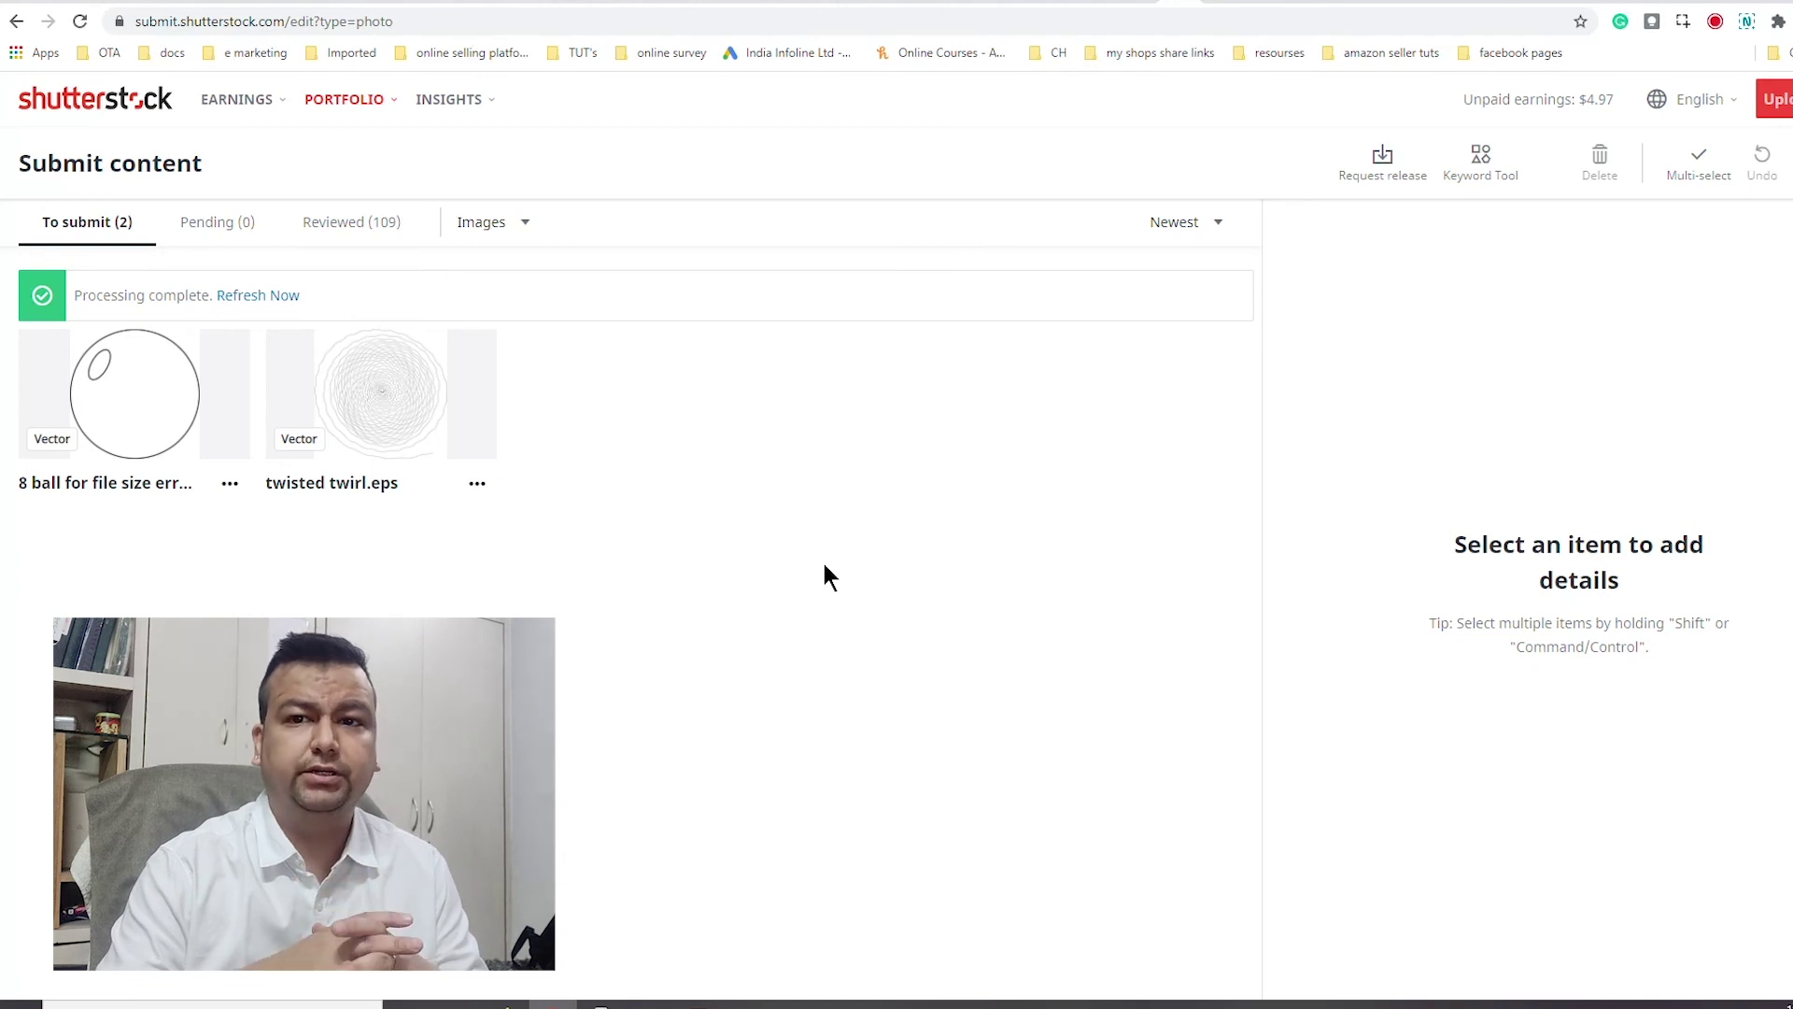
# Step: Refresh the To submit list so the new ring upload appears among three items
pyautogui.click(252, 297)
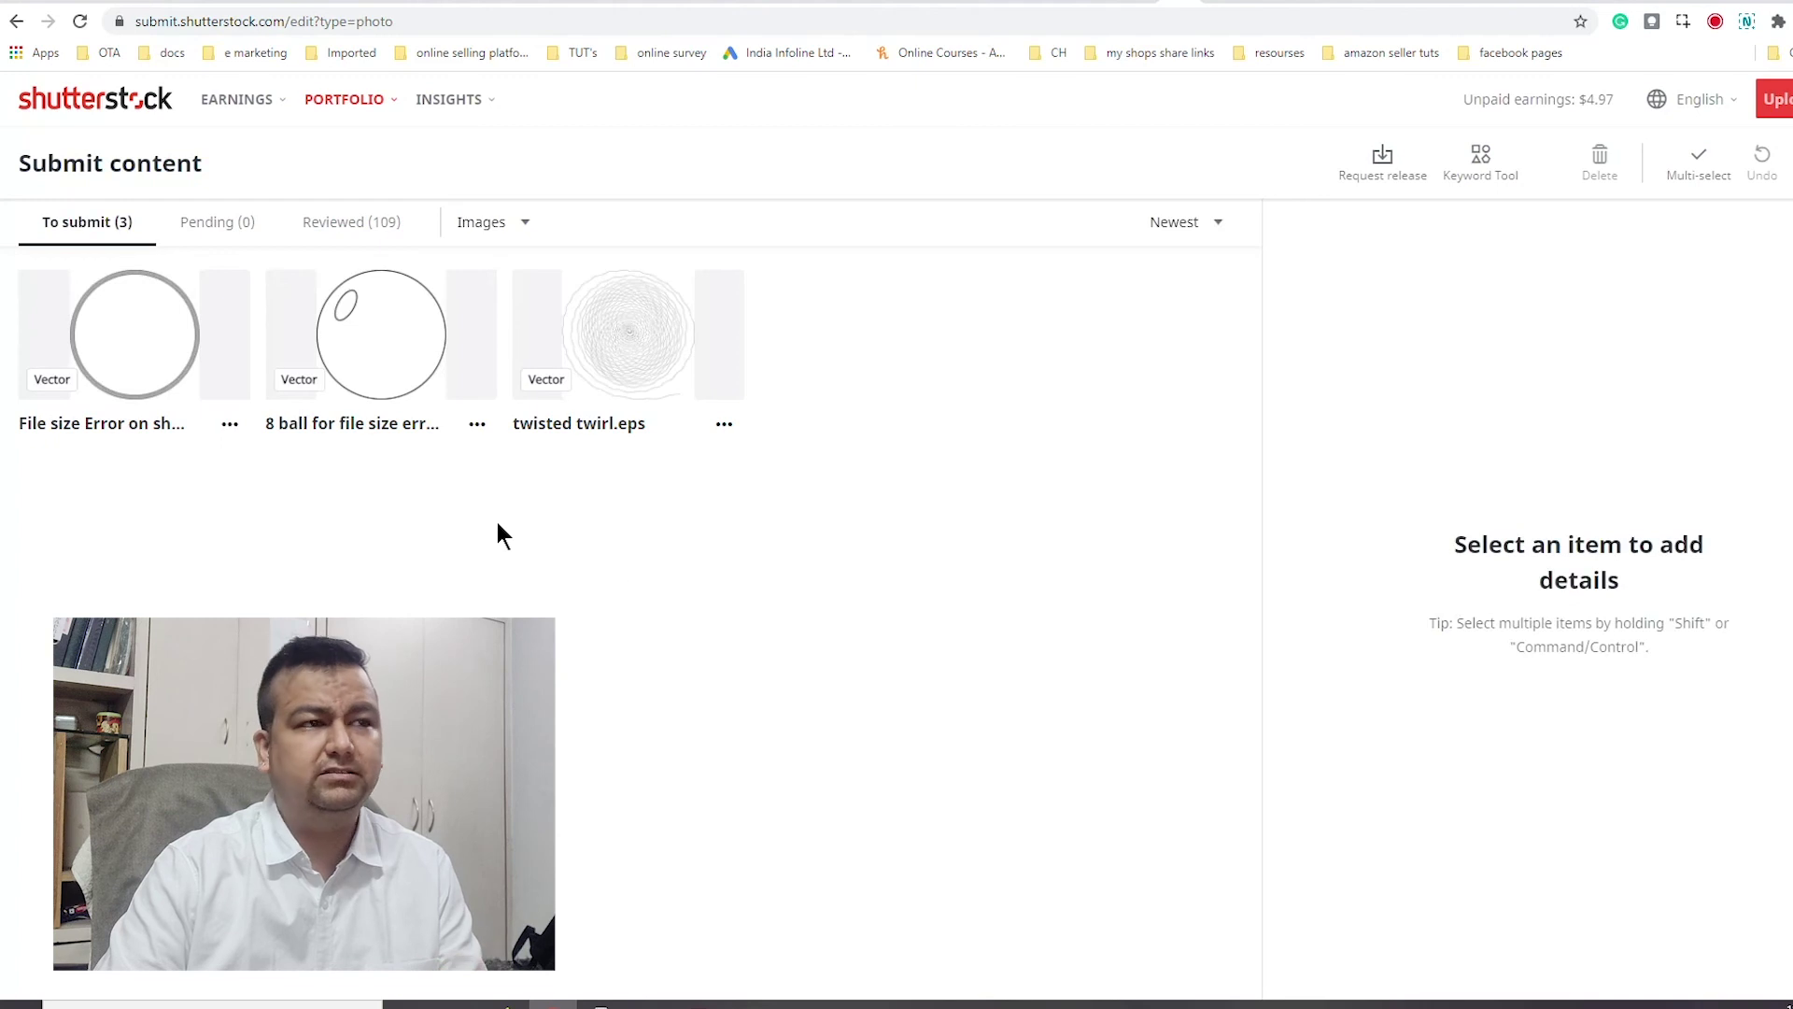